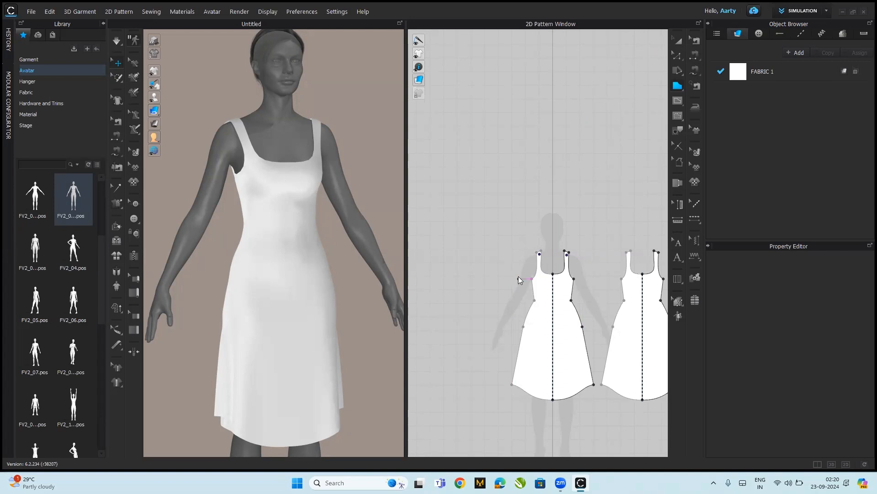
# Draw a half-sleeve Polygon beside the front dress piece, with a slanted top about 16 in and vertical sides about 26.3 and 35.5 in
pyautogui.click(683, 88)
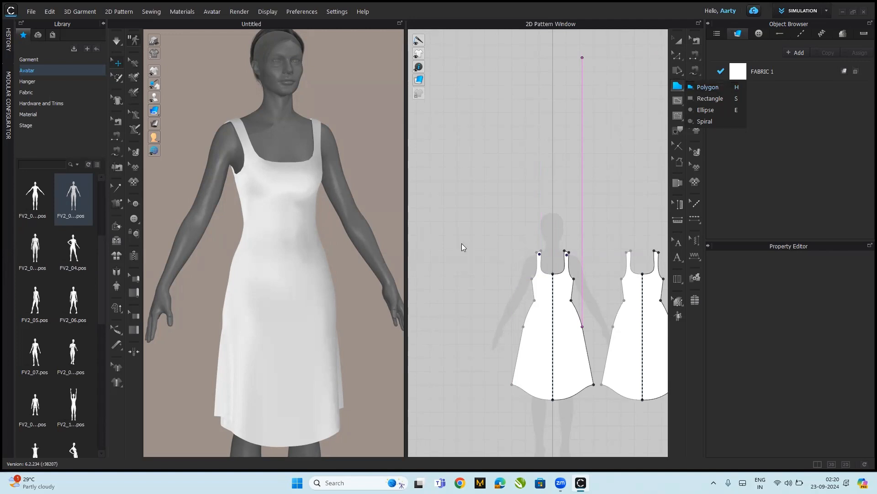
pyautogui.click(713, 90)
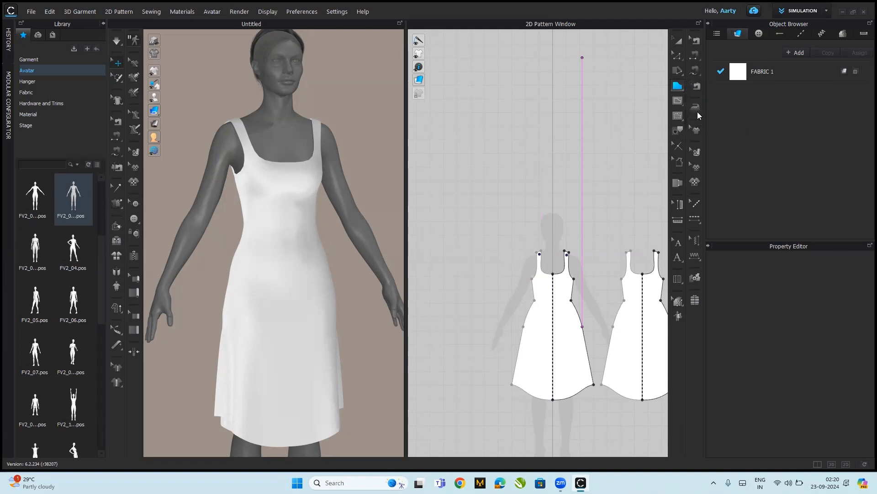
pyautogui.click(466, 236)
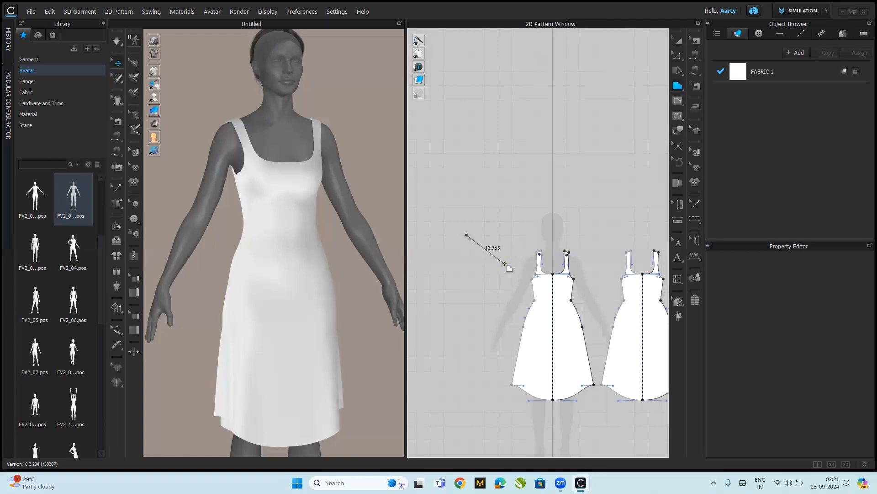
pyautogui.click(512, 267)
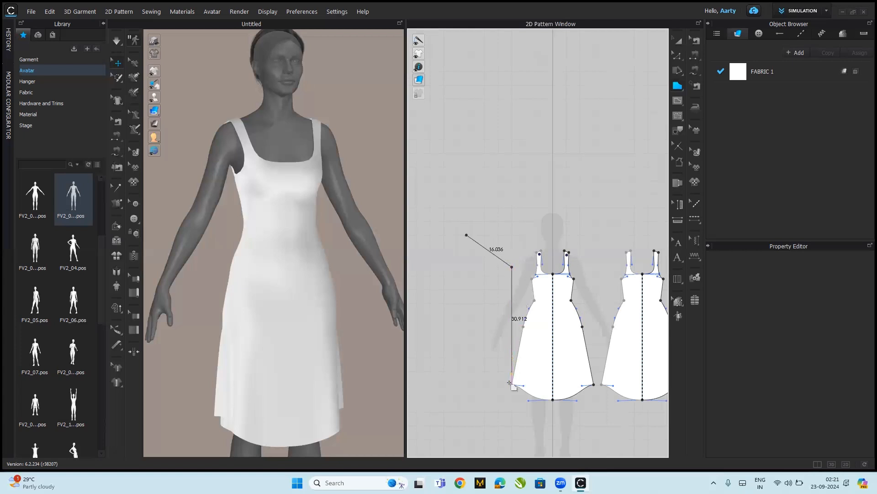
pyautogui.click(513, 357)
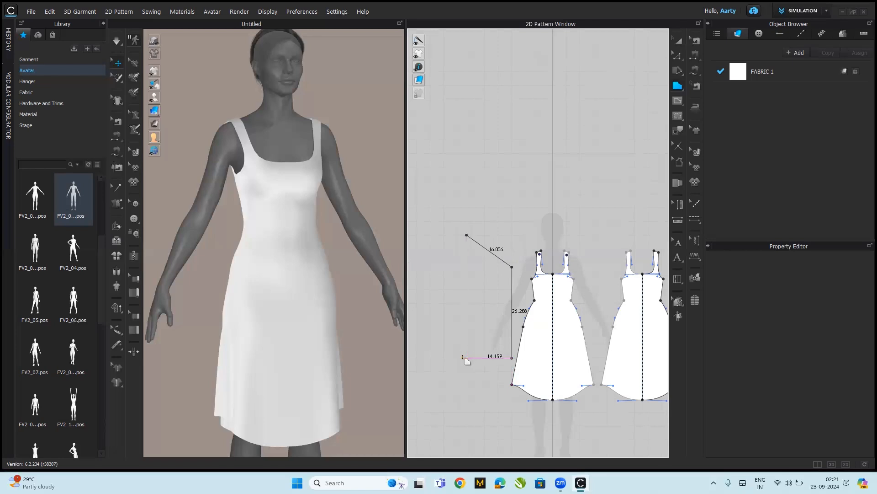
pyautogui.click(467, 357)
pyautogui.click(466, 235)
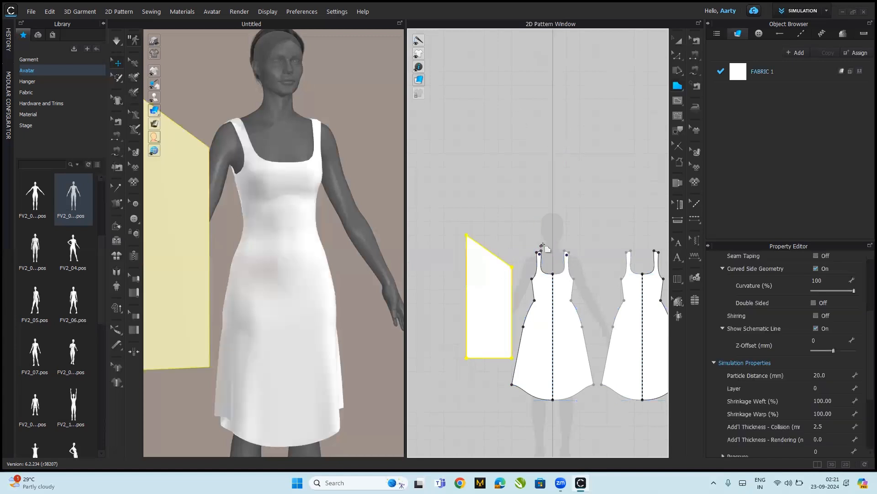
# Unfold the half-sleeve piece across its longer vertical edge to make a full sleeve pattern
pyautogui.press('z')
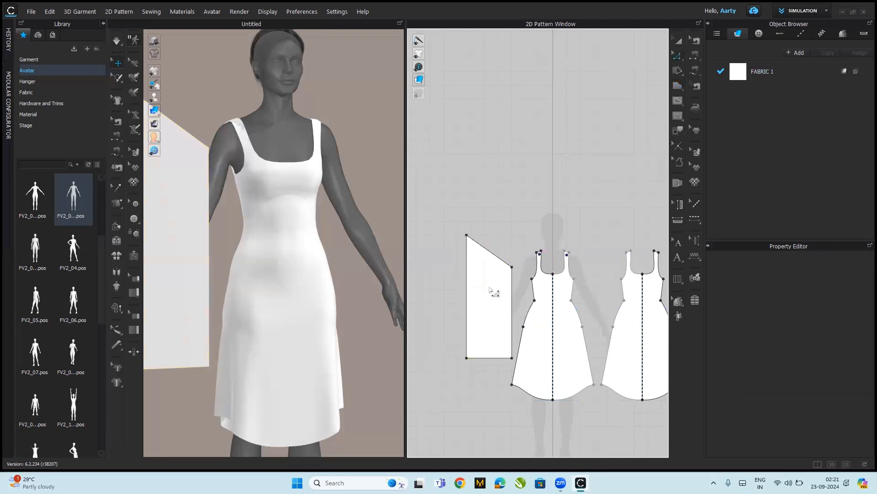
pyautogui.click(468, 286)
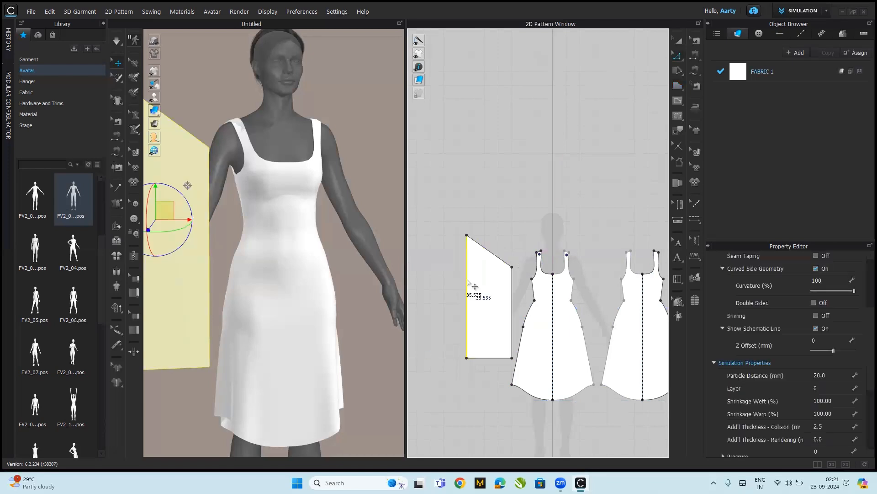
pyautogui.rightClick(467, 281)
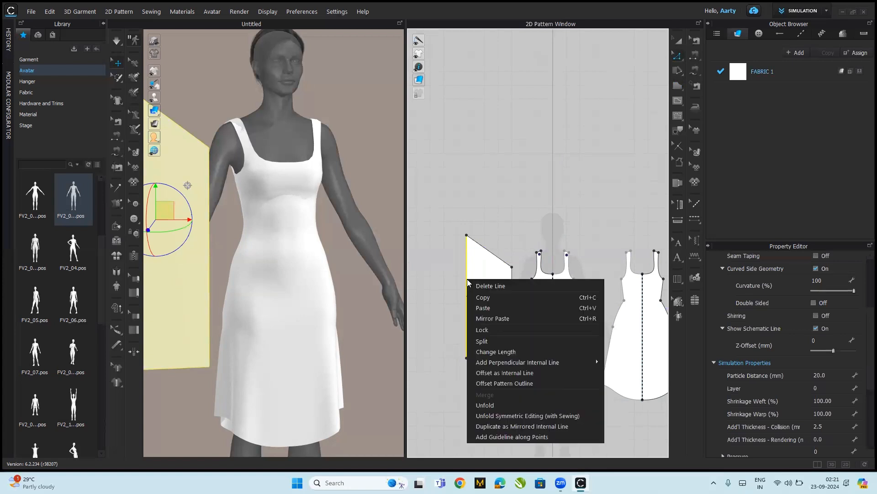
pyautogui.click(508, 405)
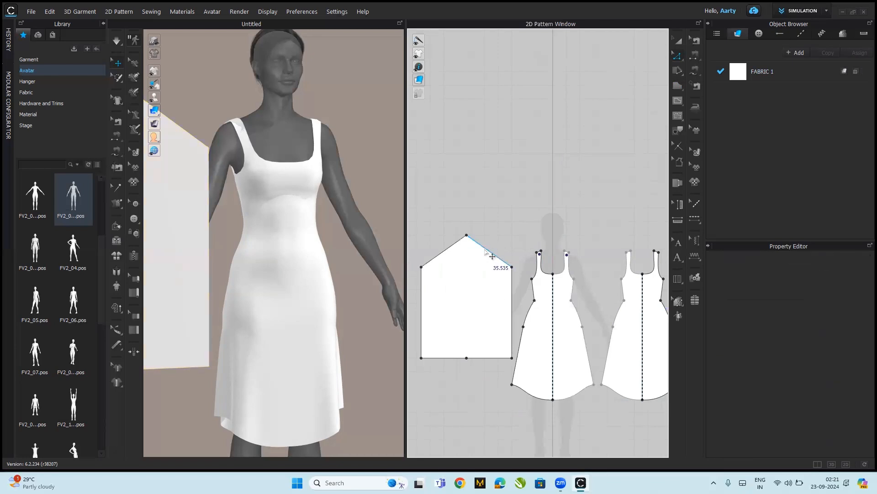
# Curve the sleeve's slanted top edge nearest the dress outward into a rounded cap
pyautogui.press('c')
pyautogui.click(486, 249)
pyautogui.moveTo(492, 251); pyautogui.dragTo(499, 244)
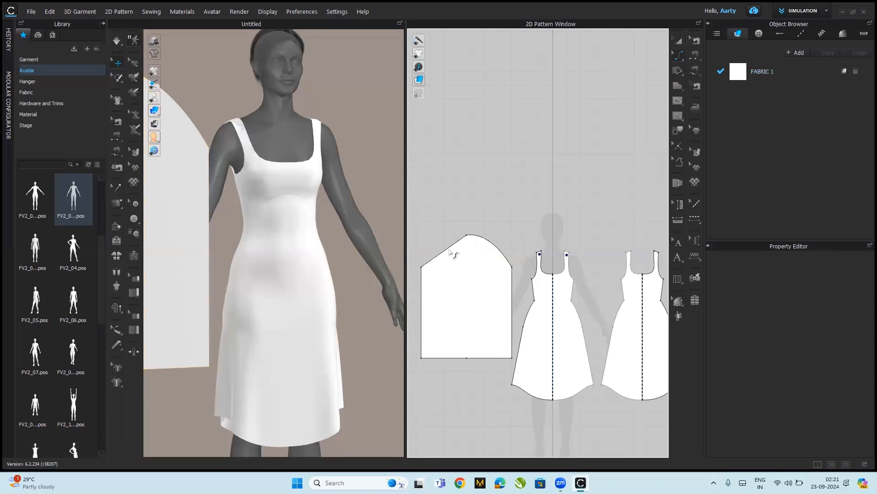
# Curve the other slanted top edge outward to about 16.9 in to match, and raise the sleeve cap's peak point
pyautogui.click(445, 248)
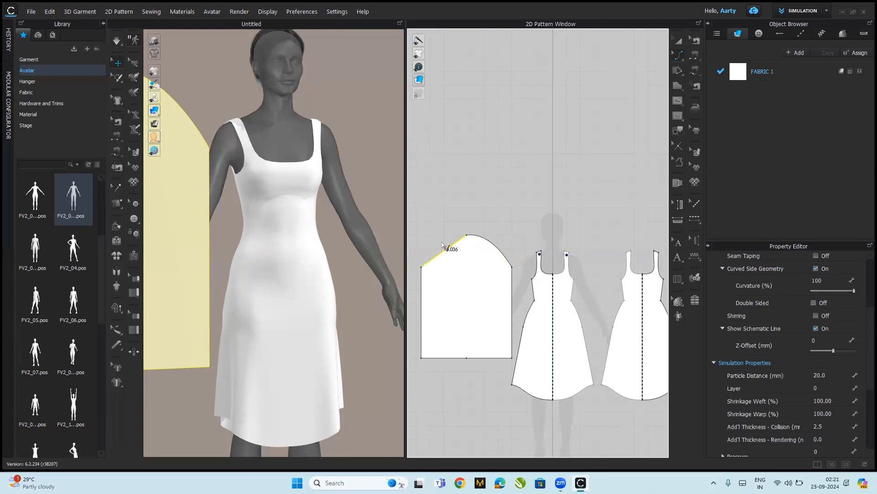
pyautogui.moveTo(443, 245); pyautogui.dragTo(444, 243)
pyautogui.click(446, 249)
pyautogui.click(444, 245)
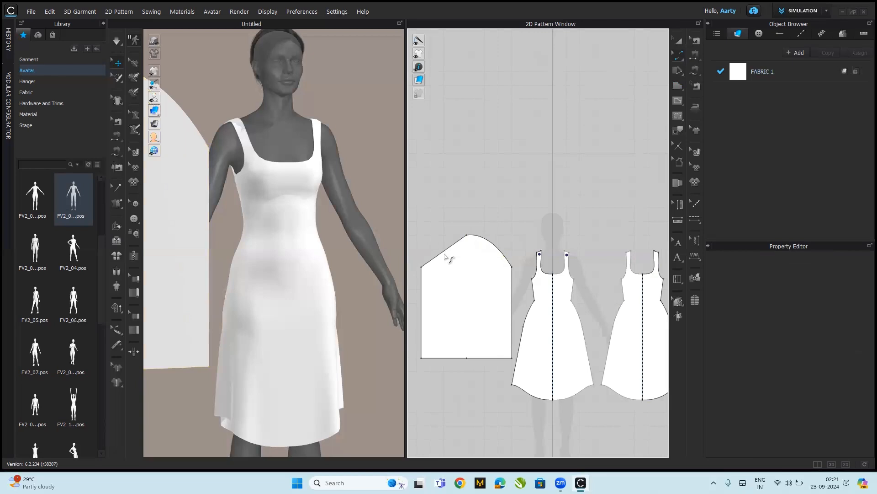
pyautogui.click(446, 253)
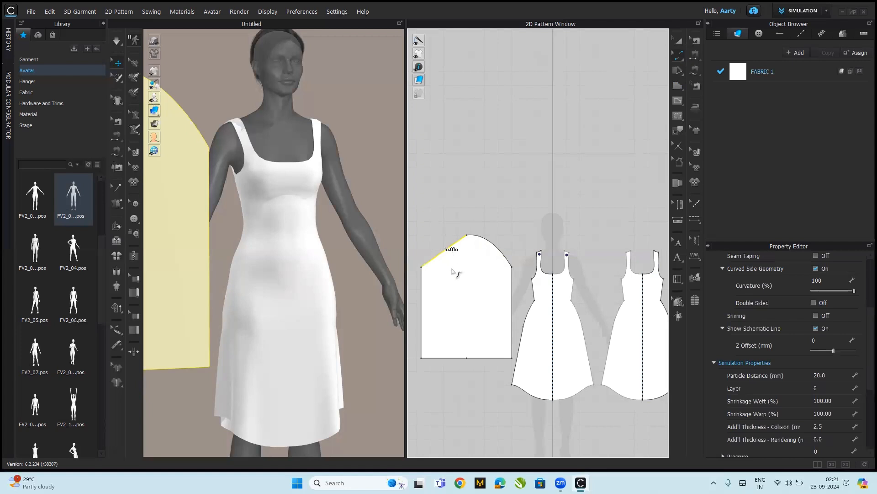
pyautogui.click(448, 239)
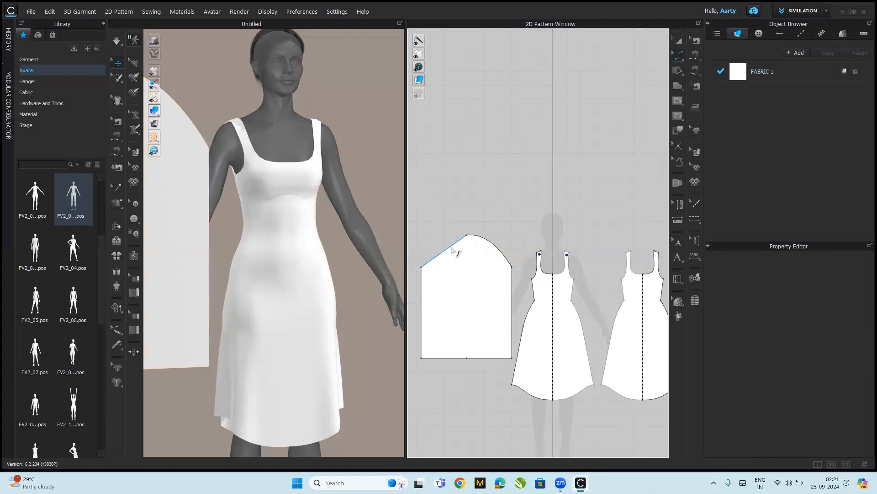
pyautogui.moveTo(456, 251); pyautogui.dragTo(450, 245)
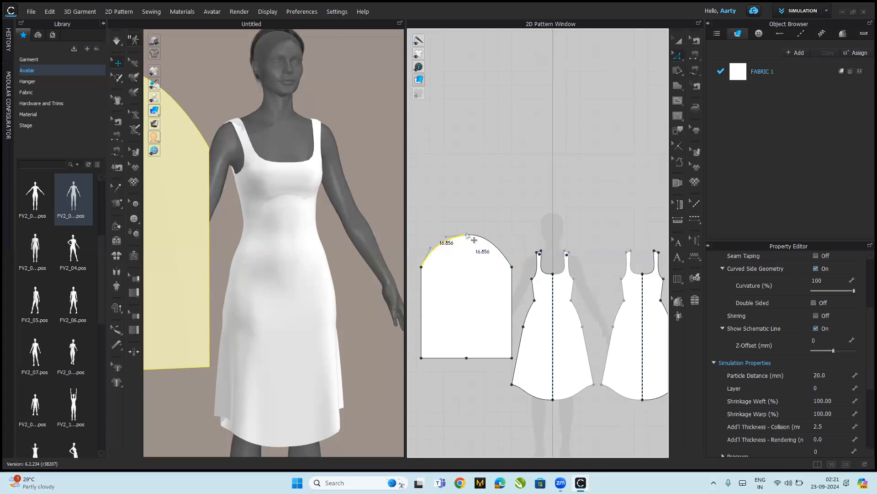
pyautogui.click(467, 235)
pyautogui.moveTo(466, 235); pyautogui.dragTo(474, 224)
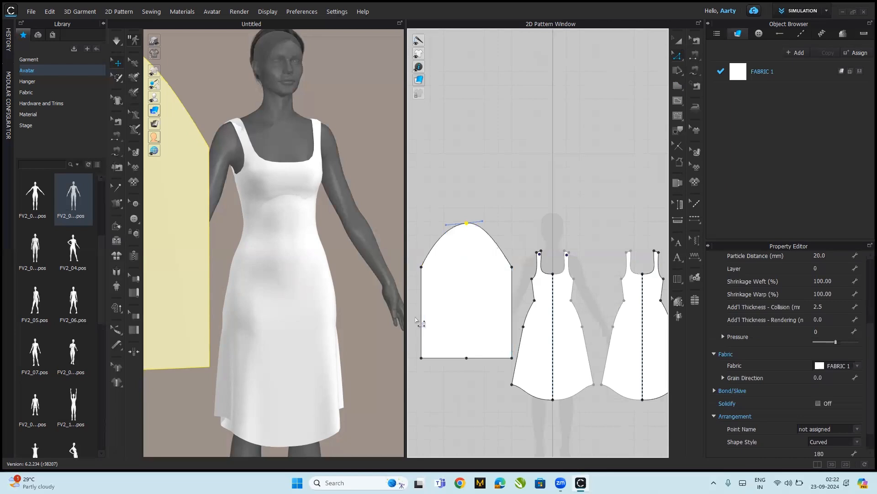
# Rotate and move the sleeve piece in 3D so it lies along the avatar's right arm with its cap near the shoulder
pyautogui.click(189, 284)
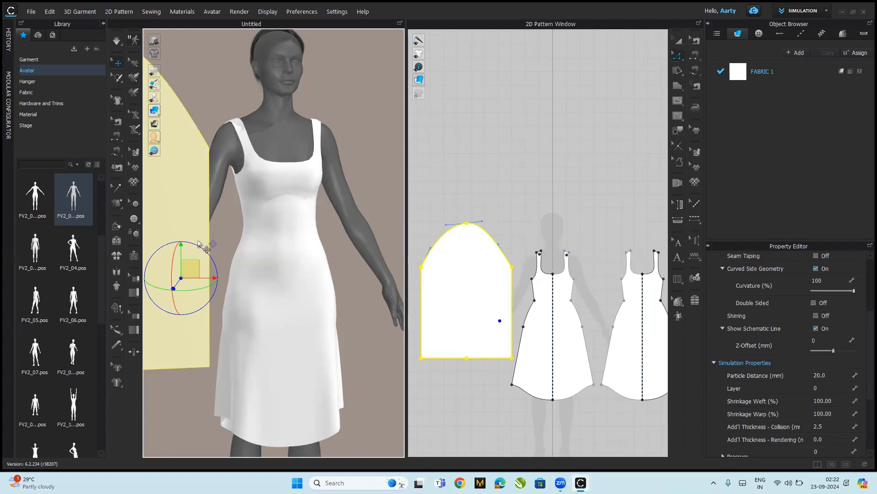
pyautogui.moveTo(196, 244); pyautogui.dragTo(229, 252)
pyautogui.moveTo(174, 308); pyautogui.dragTo(155, 221)
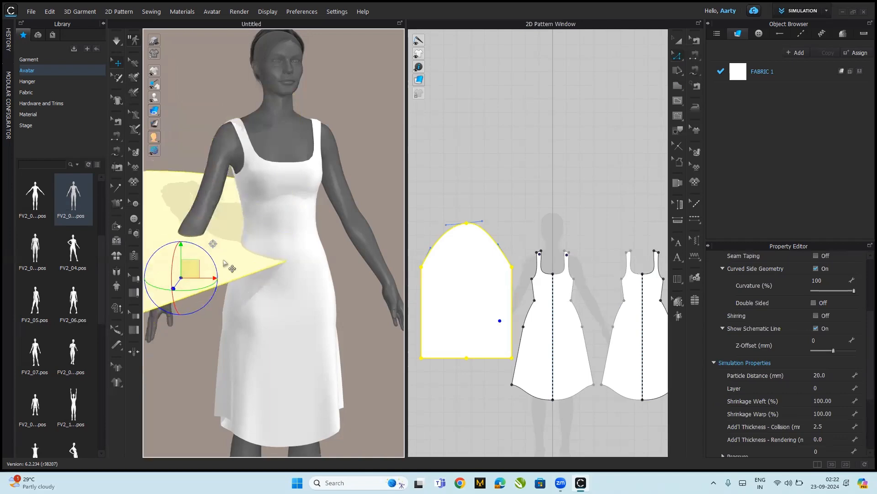
pyautogui.moveTo(207, 251)
pyautogui.mouseDown()
pyautogui.moveTo(172, 221)
pyautogui.moveTo(177, 248)
pyautogui.moveTo(199, 249)
pyautogui.mouseUp()
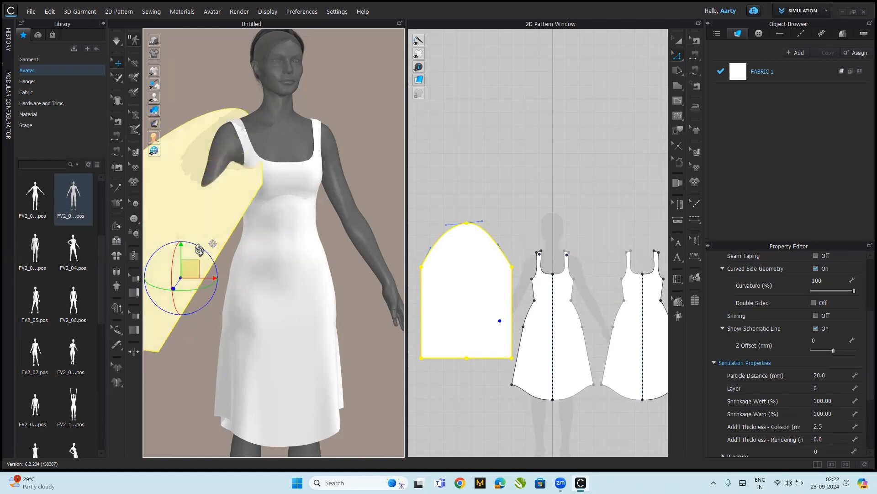
pyautogui.moveTo(176, 283); pyautogui.dragTo(176, 323)
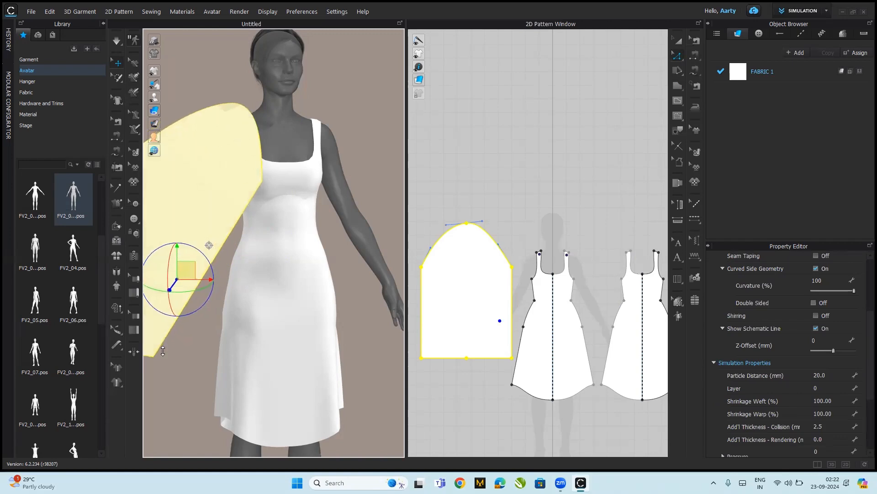
pyautogui.moveTo(235, 206); pyautogui.dragTo(204, 220)
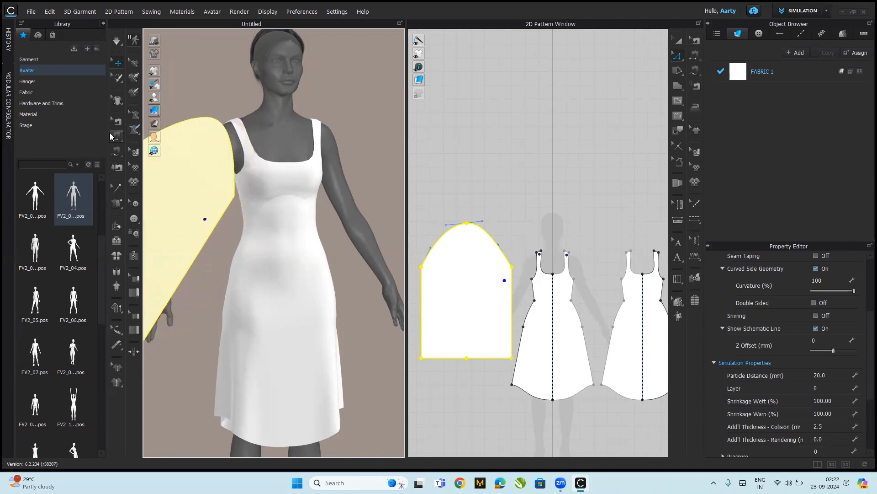
# Sew the front half of the sleeve cap to the front armhole, replacing a wrongly directed seam with one running from the shoulder down
pyautogui.click(116, 137)
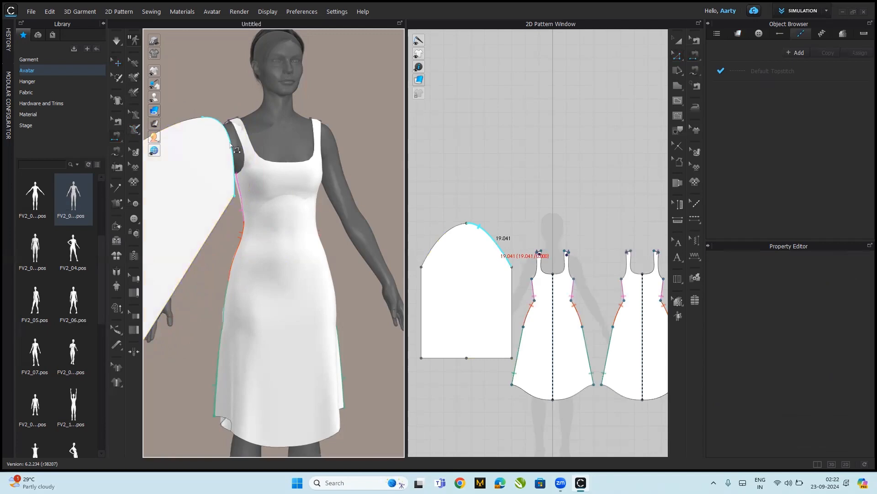
pyautogui.click(244, 146)
pyautogui.click(246, 153)
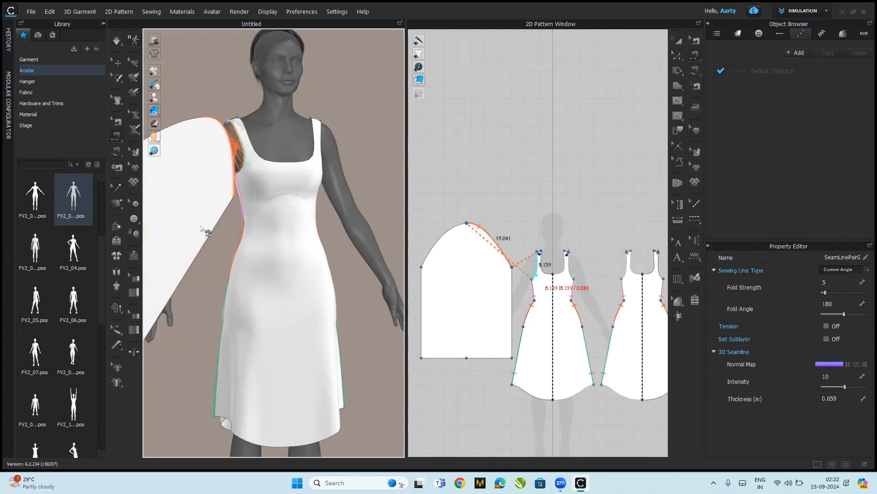
pyautogui.hotkey('ctrl', 'z')
pyautogui.click(221, 124)
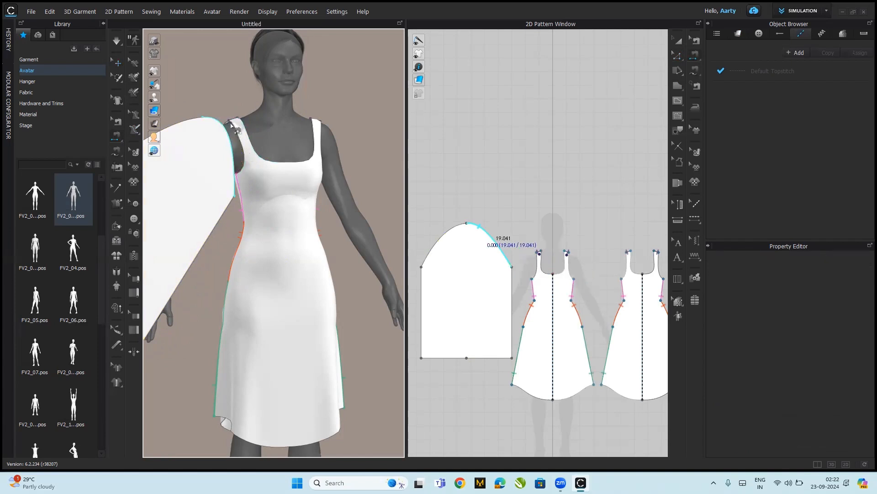
pyautogui.click(239, 151)
# Sew the back half of the sleeve cap to the back armhole
pyautogui.moveTo(215, 165); pyautogui.dragTo(387, 169, button='right')
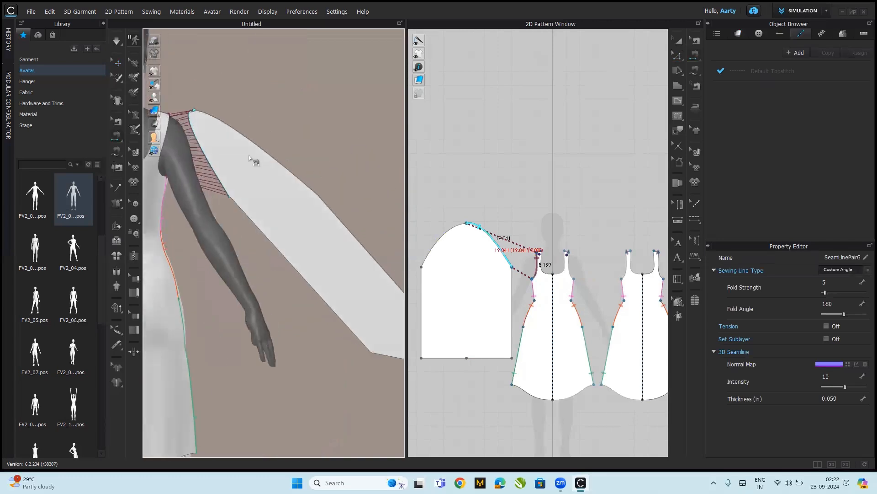
pyautogui.click(241, 134)
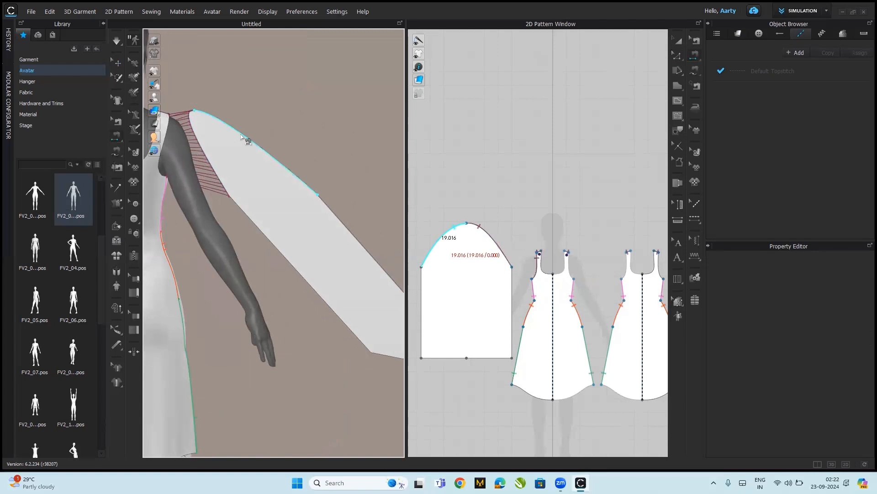
pyautogui.click(166, 142)
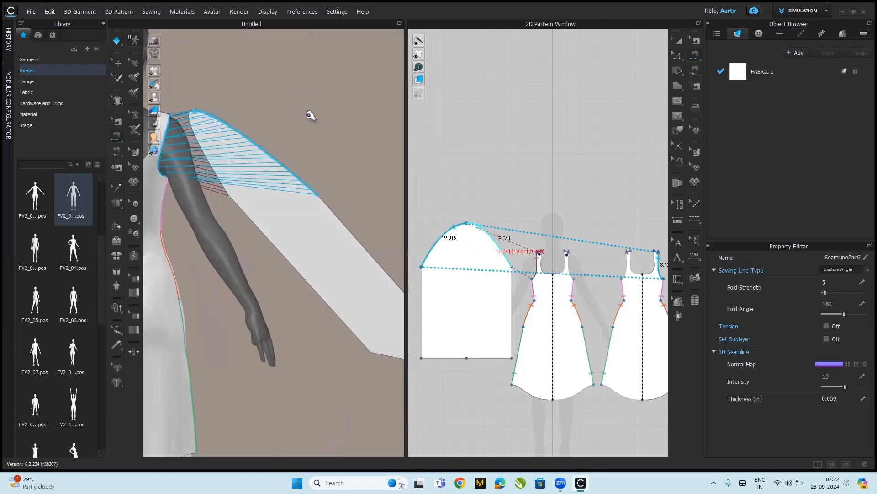
# Simulate the garment to pull the sleeve onto the armhole and check the drape from the front
pyautogui.press('space')
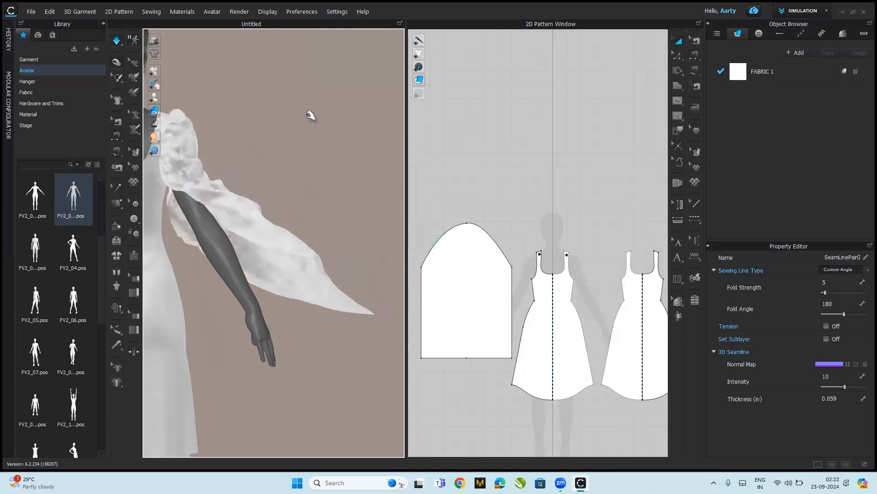
pyautogui.press('2')
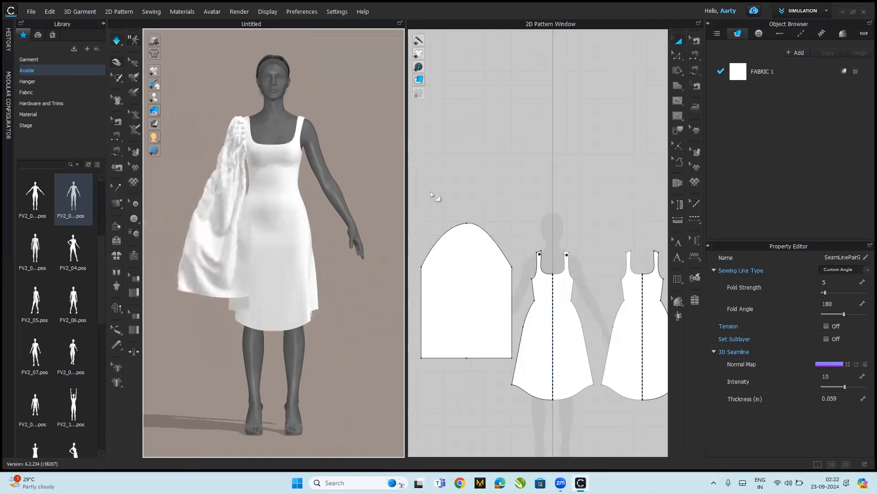
pyautogui.click(432, 195)
# Delete the middle point of the sleeve's hem and raise the hem edge to shorten the side edges to about 19.3 in
pyautogui.press('z')
pyautogui.click(466, 358)
pyautogui.click(476, 362)
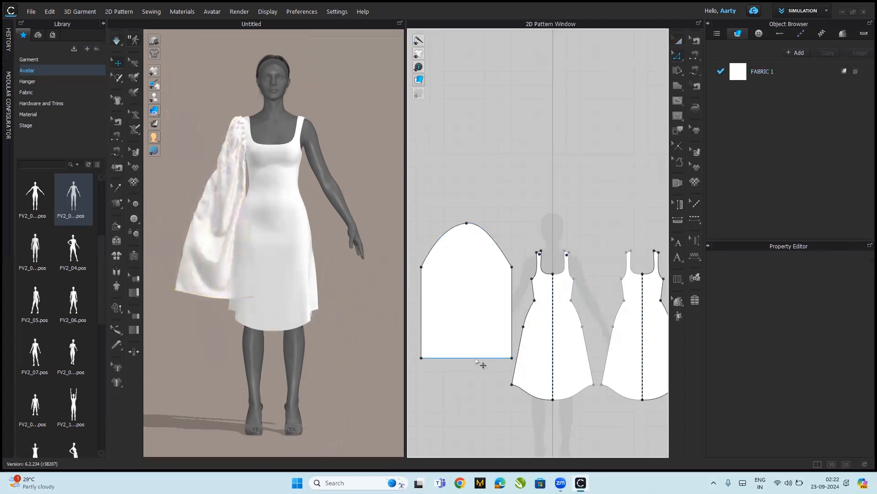
pyautogui.click(476, 360)
pyautogui.moveTo(477, 359); pyautogui.dragTo(478, 336)
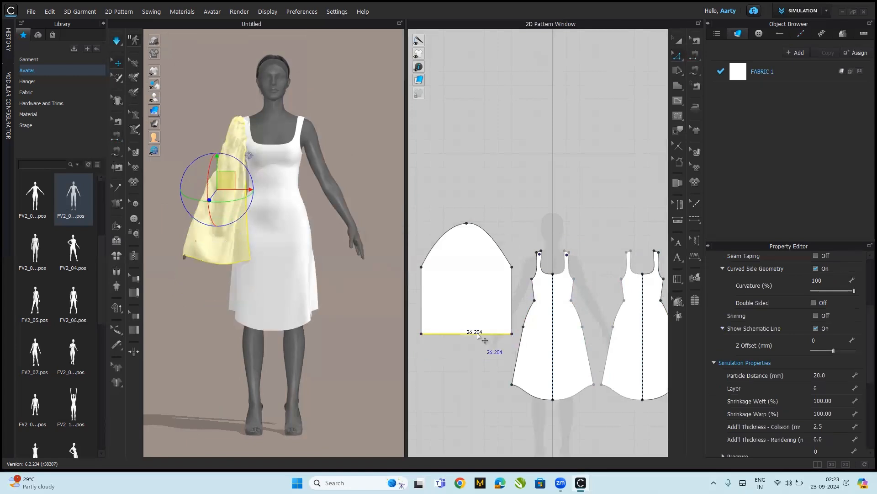
pyautogui.press('space')
# Sew the sleeve's two vertical side edges together to form the underarm seam
pyautogui.click(194, 245)
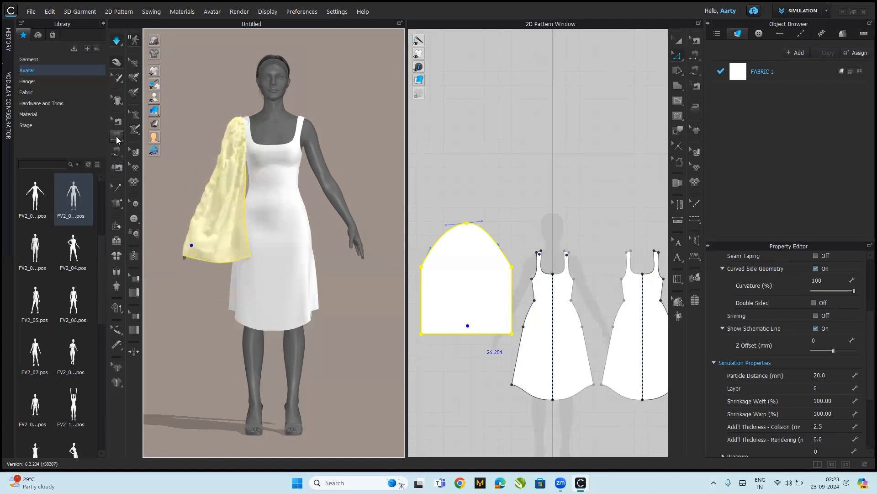
pyautogui.click(116, 137)
pyautogui.click(141, 138)
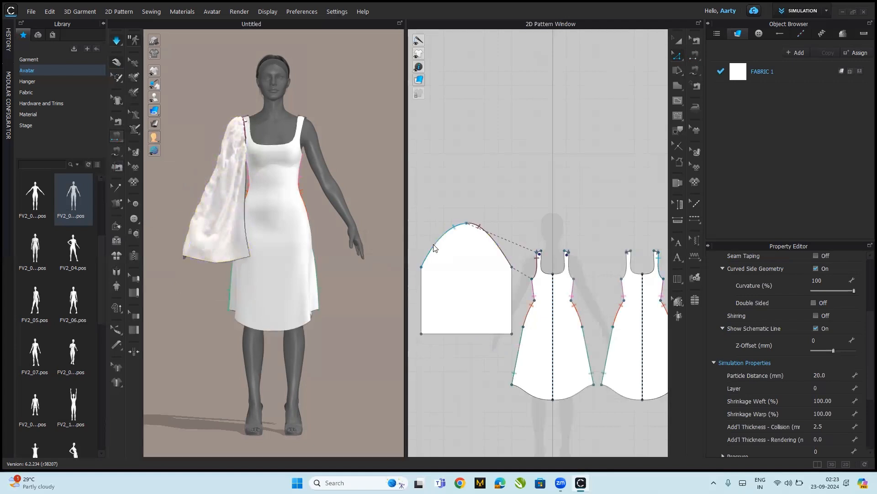
pyautogui.click(422, 288)
pyautogui.click(512, 297)
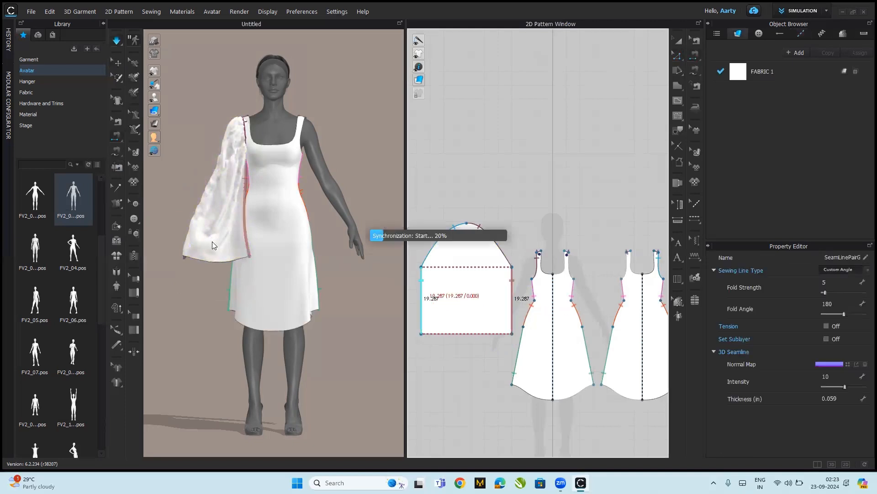
# Simulate the garment with the closed underarm seam and pull the sleeve cap up over the shoulder
pyautogui.press('space')
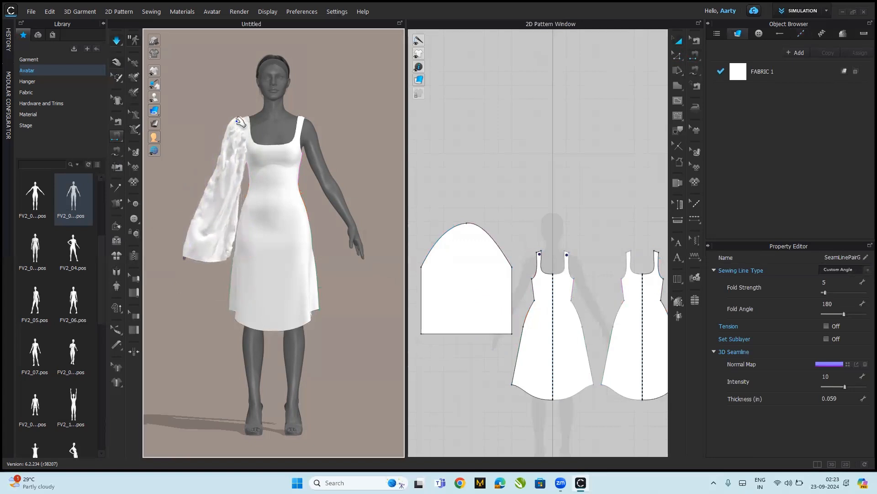
pyautogui.moveTo(240, 123); pyautogui.dragTo(252, 91)
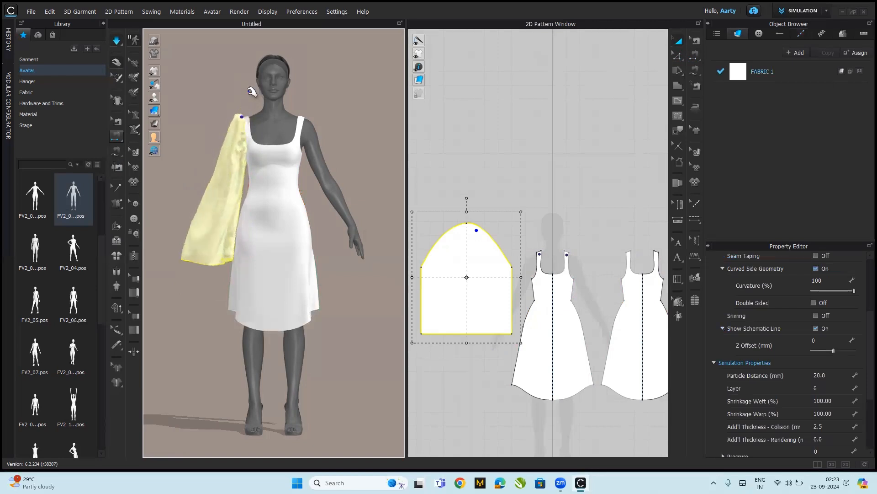
pyautogui.click(253, 98)
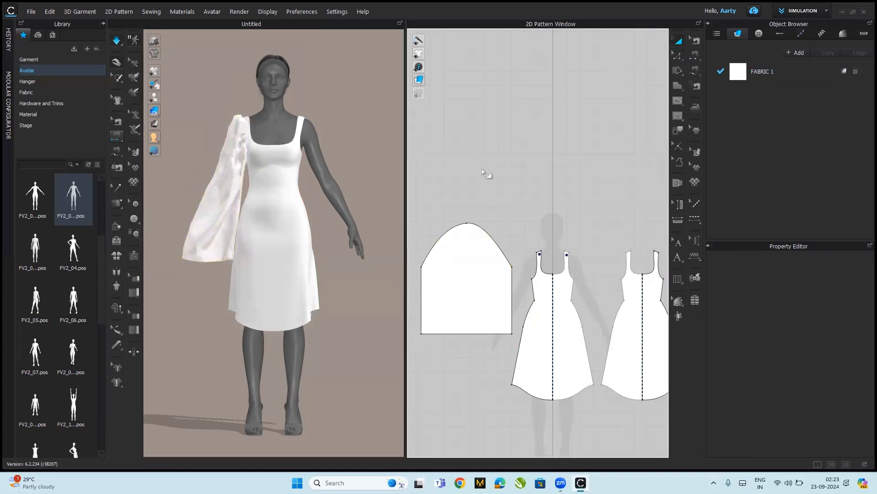
# Draw two horizontal internal lines across the sleeve's full width, about 3.3 in and 11.8 in below the underarm points
pyautogui.press('g')
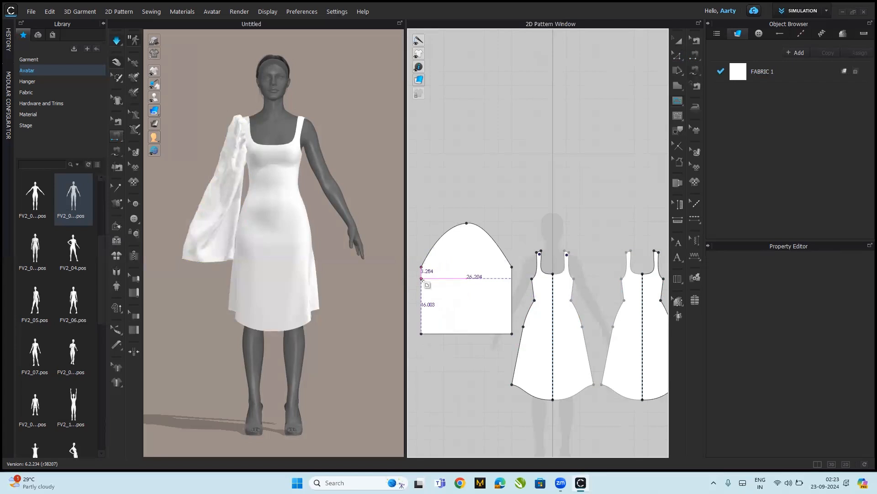
pyautogui.click(422, 278)
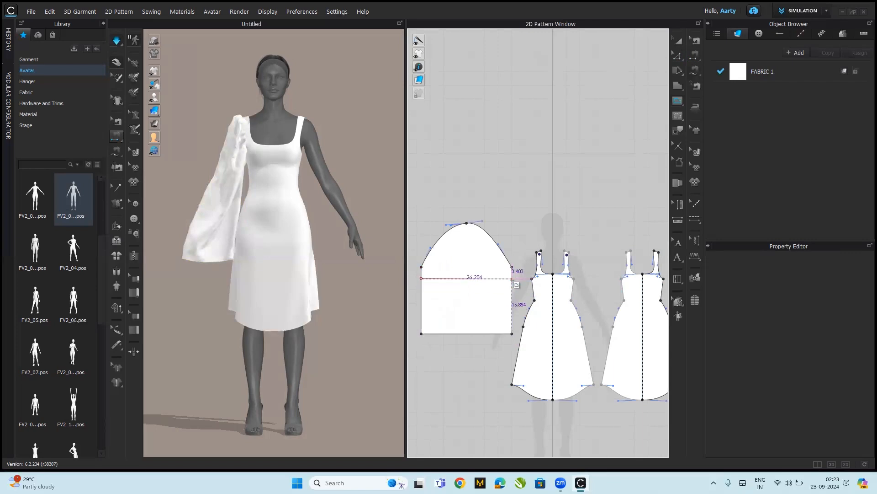
pyautogui.click(512, 278)
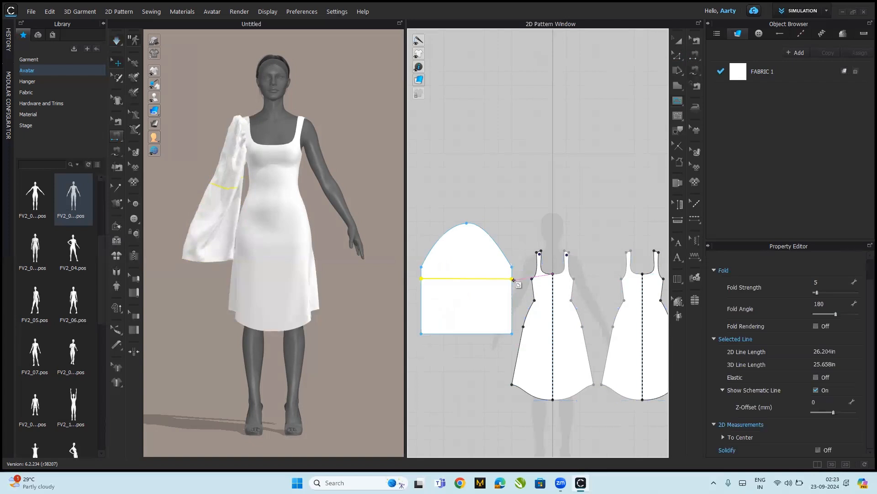
pyautogui.click(421, 307)
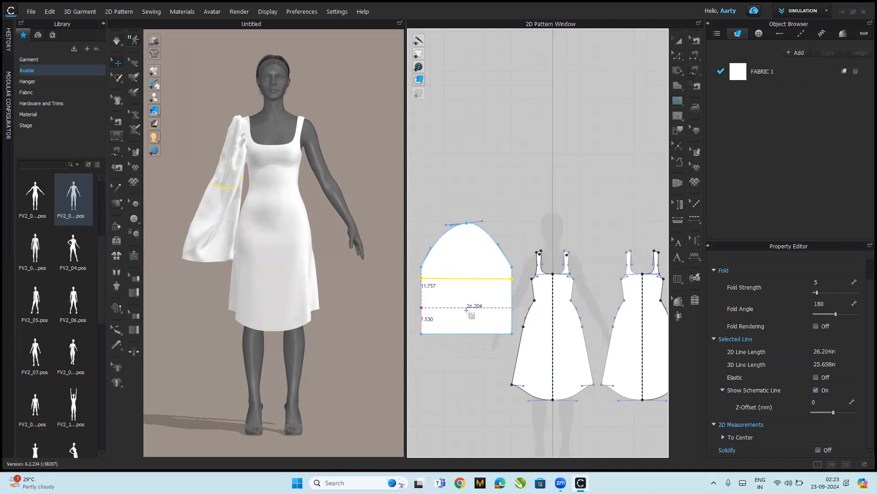
pyautogui.doubleClick(510, 307)
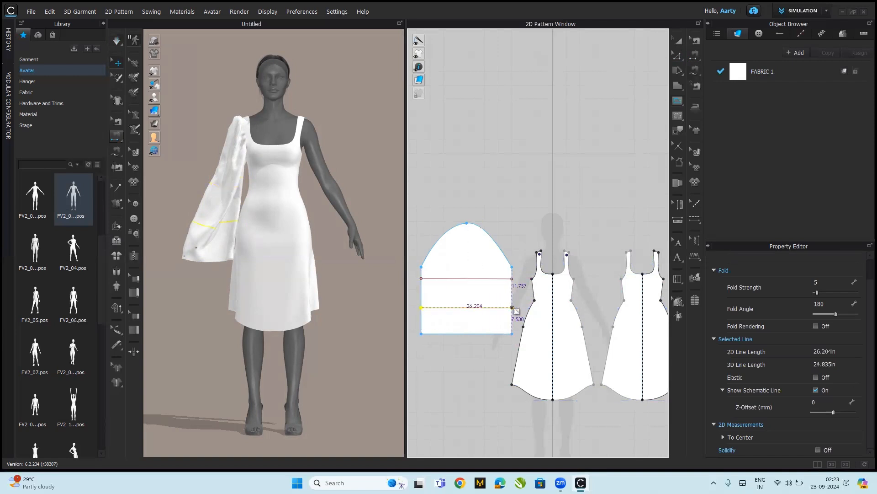
# Move both horizontal internal lines on the sleeve slightly upward, keeping them parallel to the hem
pyautogui.press('z')
pyautogui.click(451, 278)
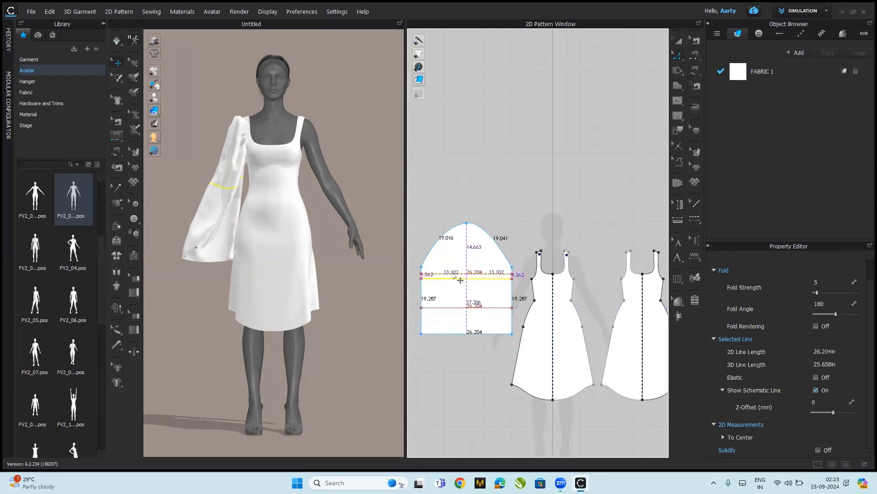
pyautogui.moveTo(454, 276); pyautogui.dragTo(453, 273)
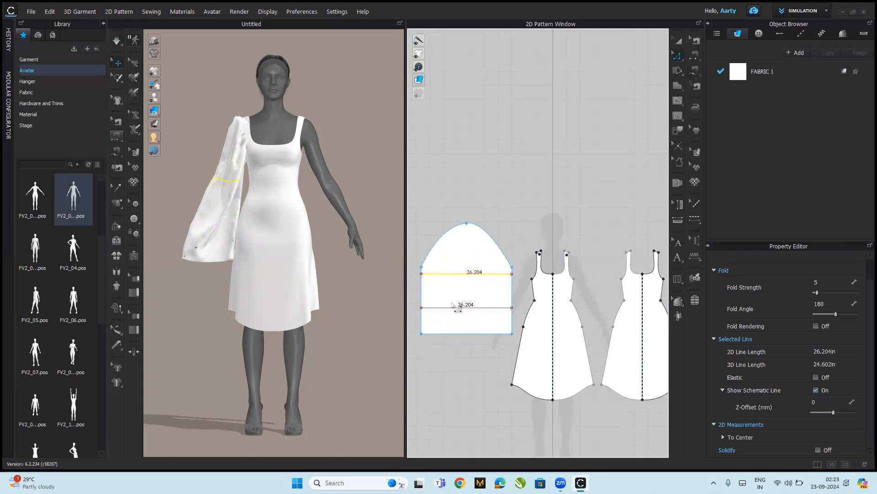
pyautogui.moveTo(457, 307); pyautogui.dragTo(457, 304)
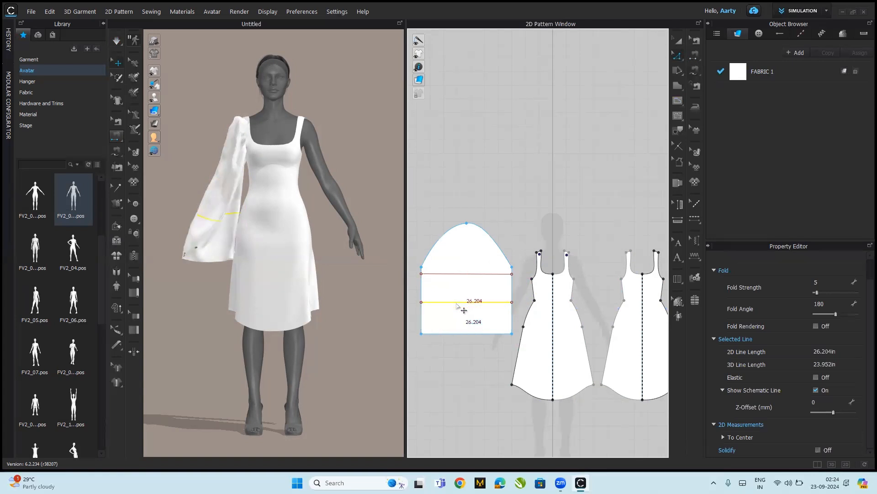
pyautogui.click(512, 295)
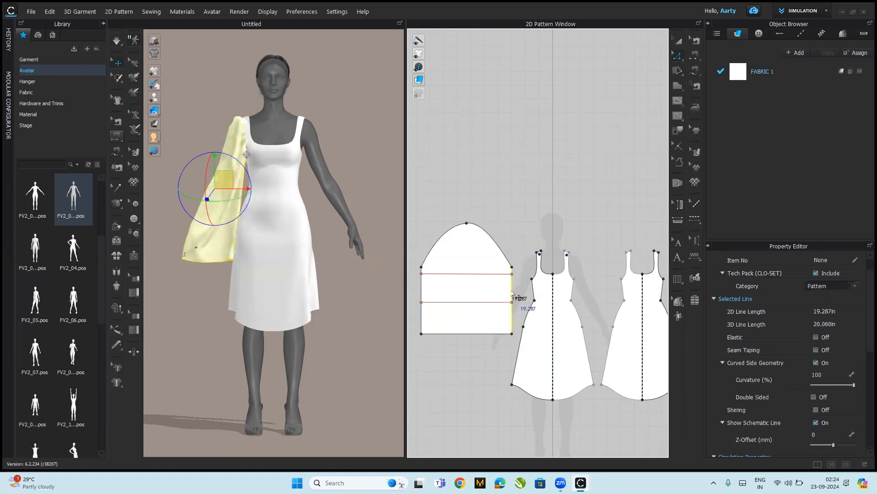
# Offset the sleeve's upper internal line as 2 internal lines spaced 0.5 in apart, extended to the pattern outline
pyautogui.rightClick(483, 274)
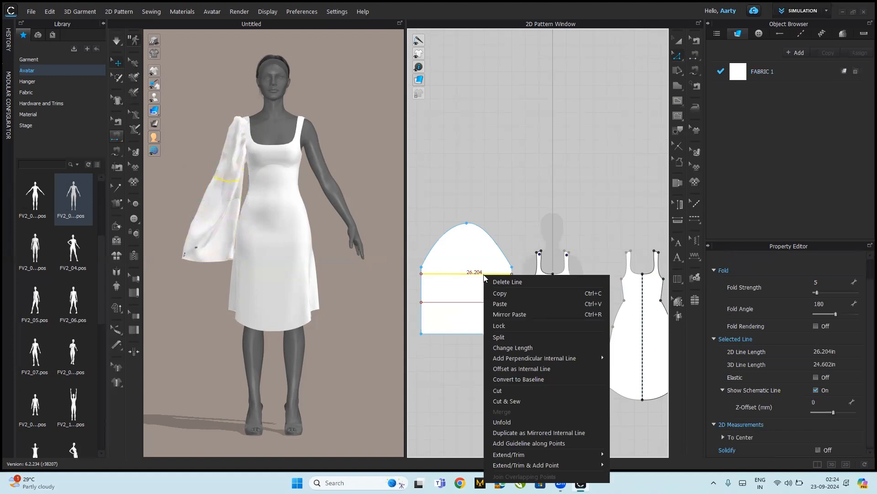
pyautogui.click(523, 368)
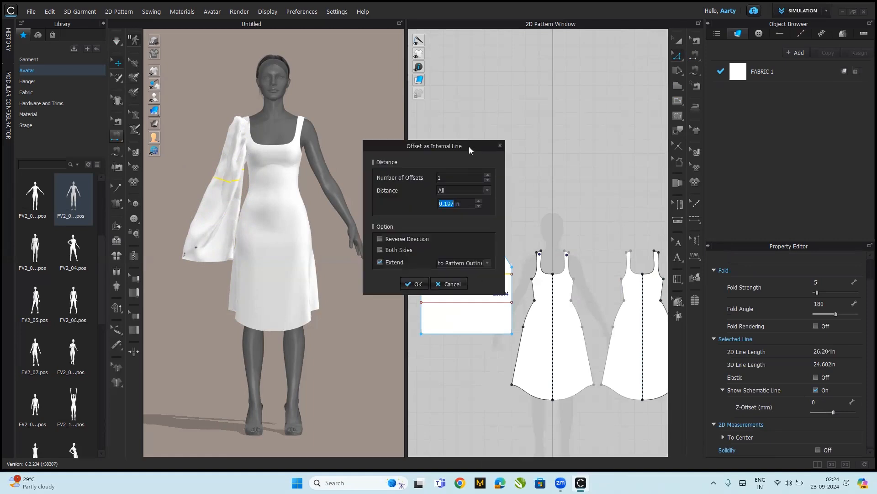
pyautogui.moveTo(469, 146); pyautogui.dragTo(336, 162)
pyautogui.write('.5')
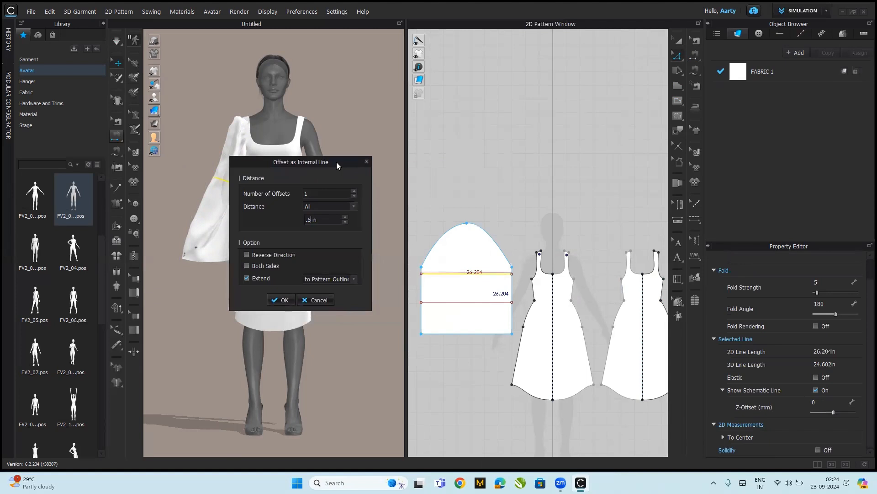
pyautogui.click(354, 192)
pyautogui.click(284, 301)
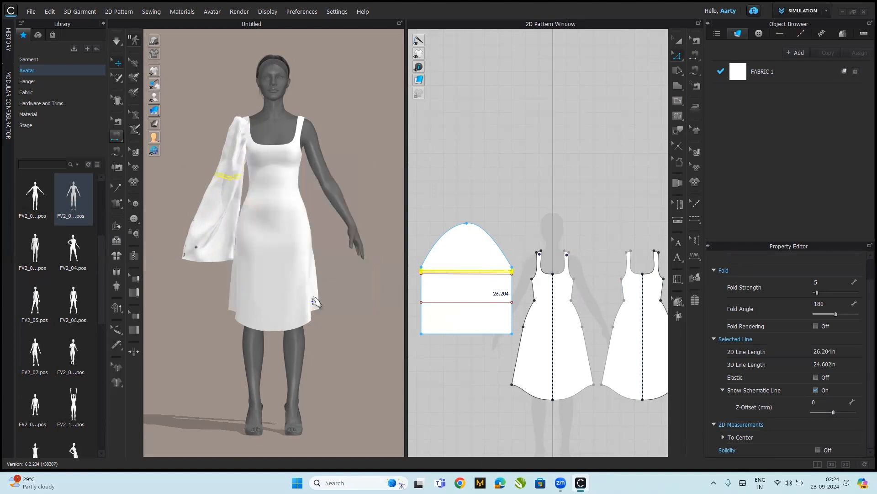
# Offset the sleeve's lower internal line as 2 internal lines spaced 0.500 in apart, extended to the pattern outline
pyautogui.click(460, 302)
pyautogui.rightClick(460, 302)
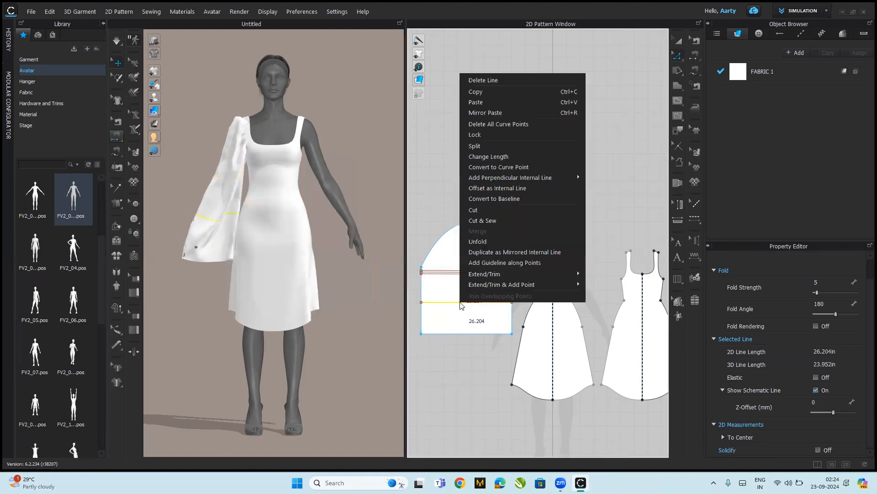
pyautogui.click(493, 188)
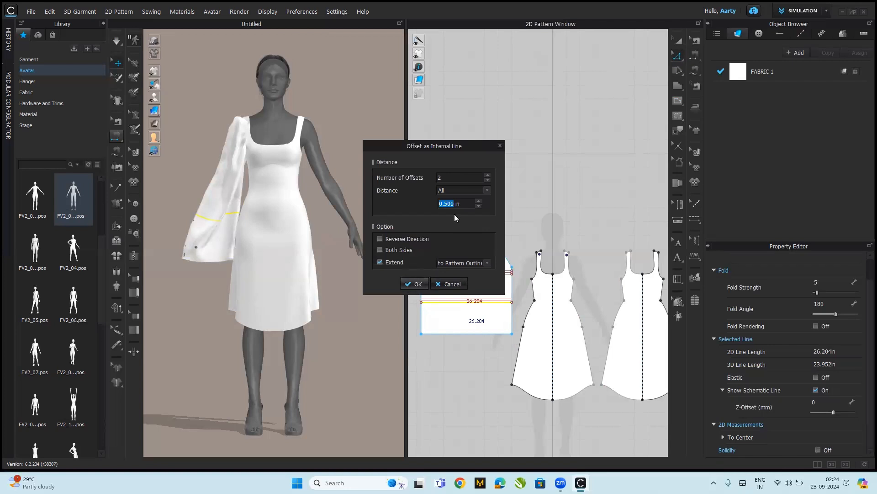
pyautogui.click(415, 284)
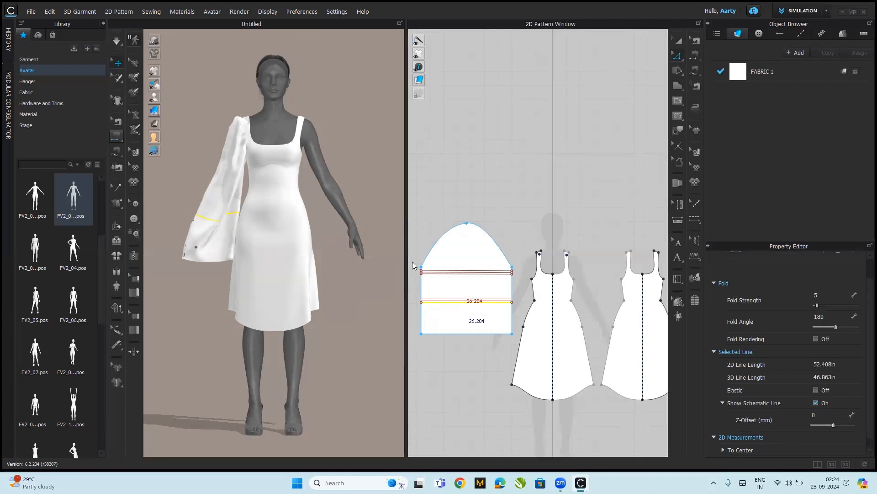
# Turn on Elastic for all six internal lines on the sleeve and set the elastic ratio to 20
pyautogui.moveTo(415, 260); pyautogui.dragTo(522, 315)
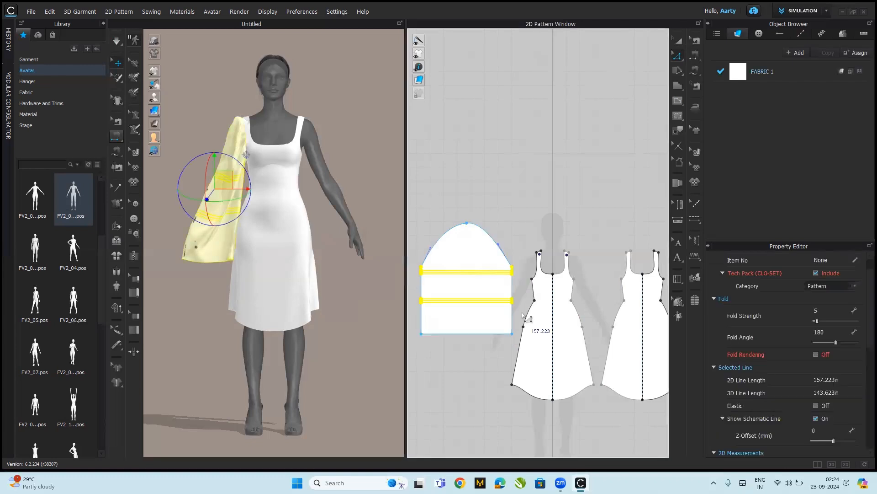
pyautogui.click(523, 236)
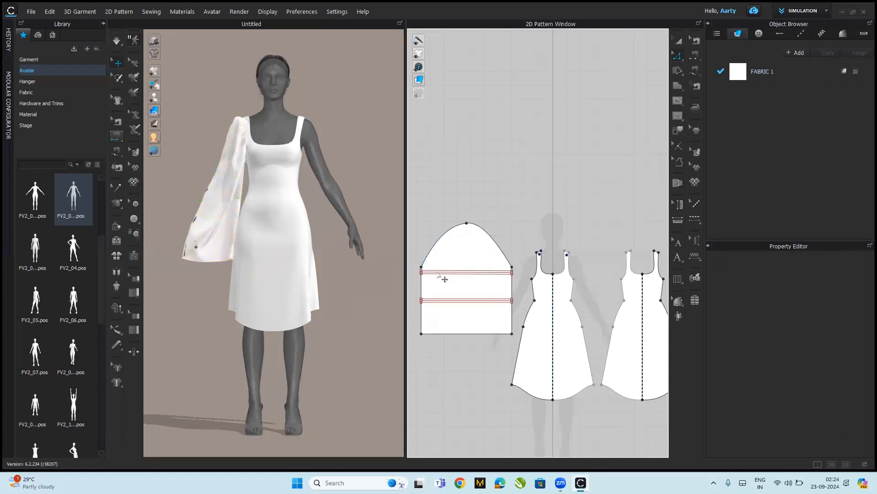
pyautogui.moveTo(414, 271); pyautogui.dragTo(518, 315)
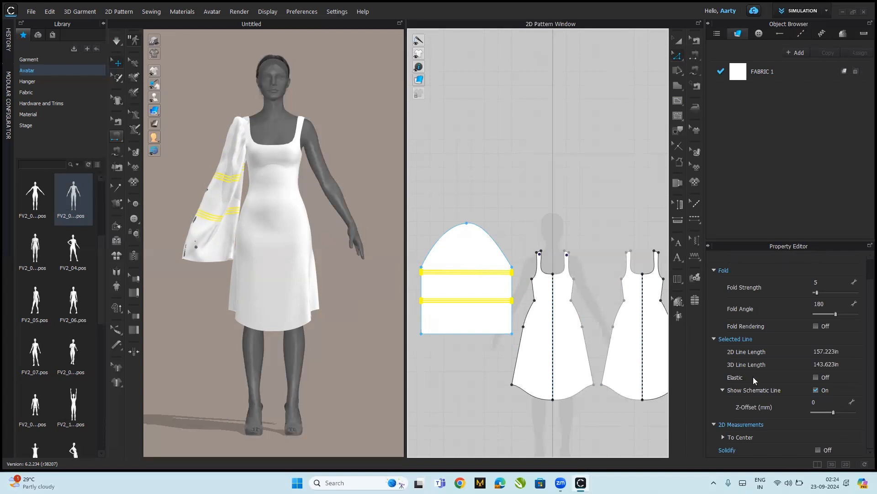
pyautogui.click(816, 377)
pyautogui.click(816, 421)
pyautogui.click(816, 421)
pyautogui.click(817, 421)
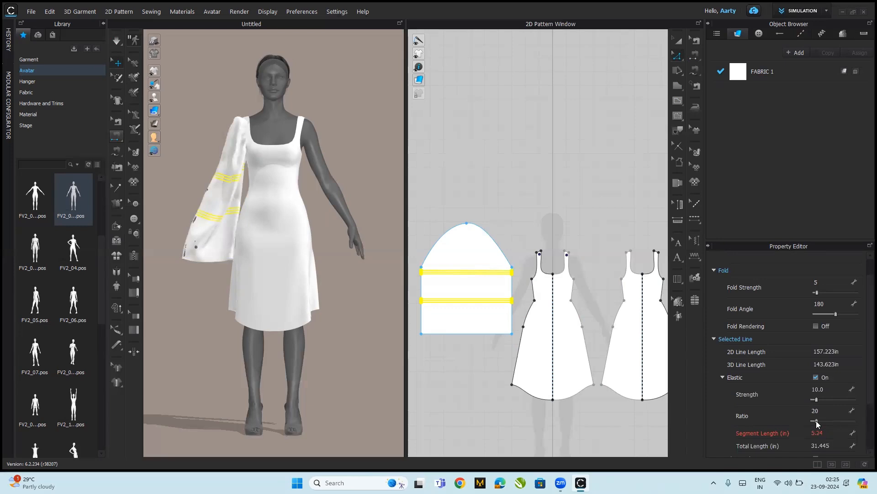
# Simulate the elasticated sleeve and pull its cap upward at the shoulder to adjust the gathers
pyautogui.click(356, 289)
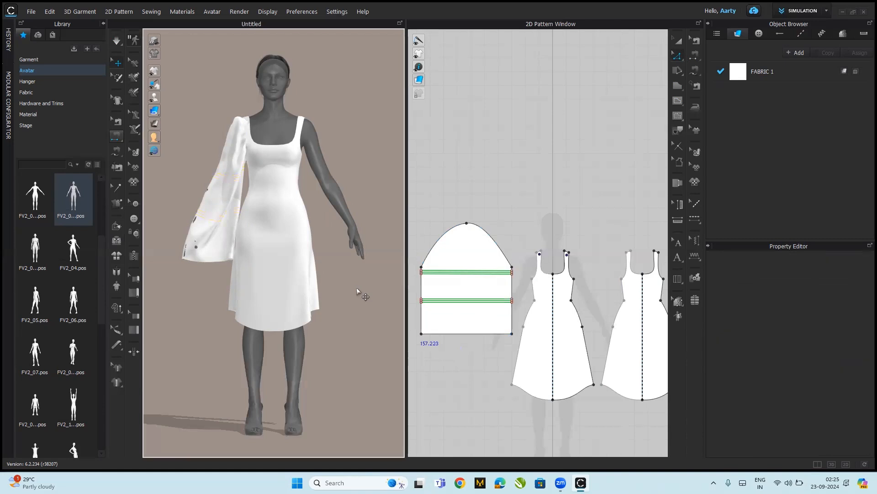
pyautogui.press('space')
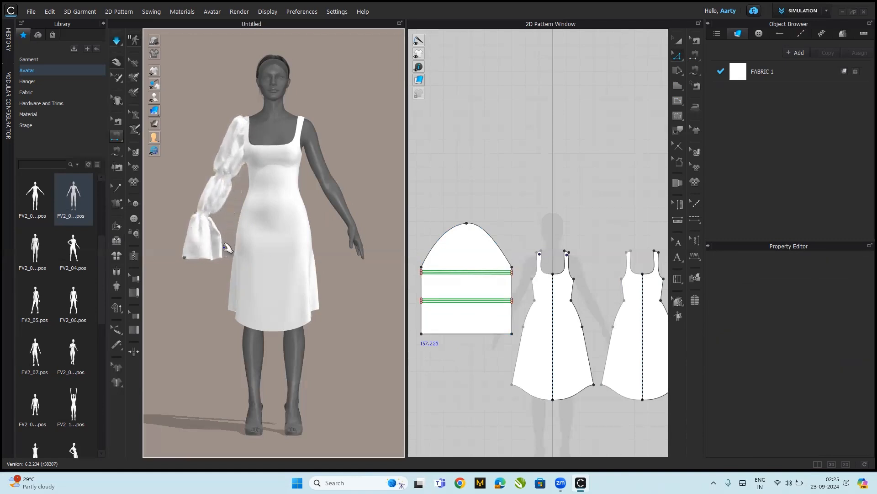
pyautogui.moveTo(249, 117); pyautogui.dragTo(249, 87)
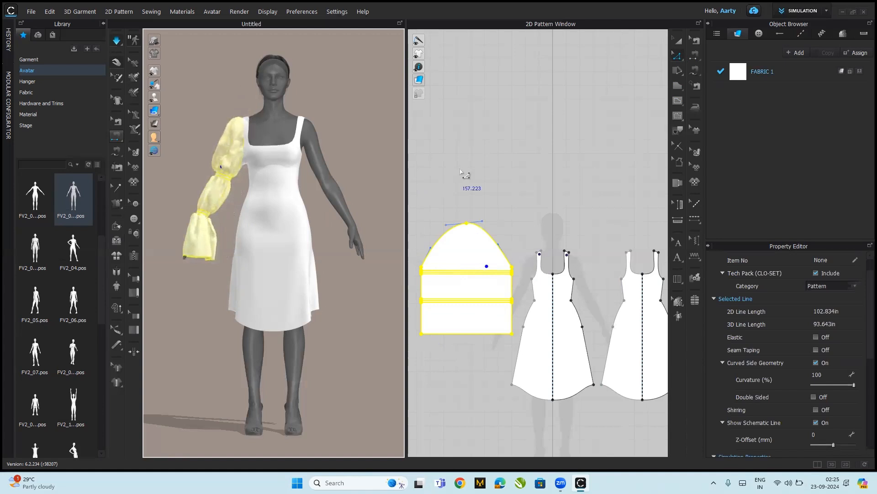
pyautogui.click(466, 197)
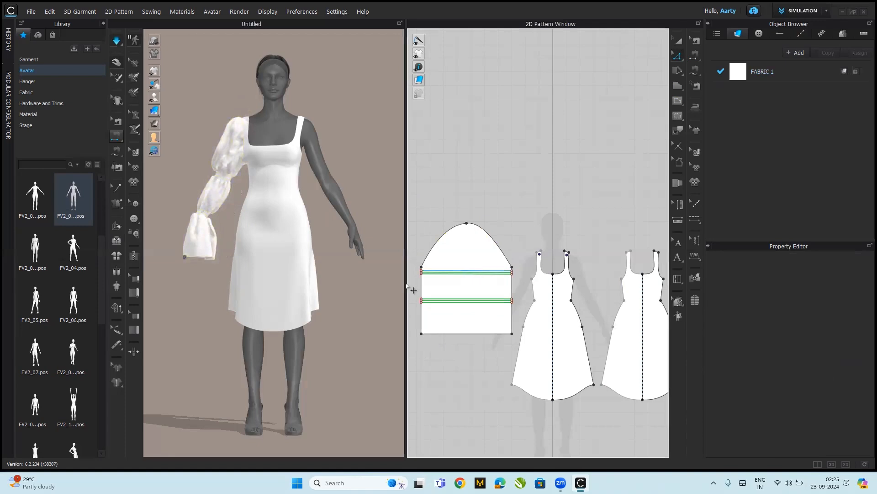
# Set the elastic ratio of the sleeve's upper three internal lines to 30 and stop the simulation
pyautogui.moveTo(418, 278); pyautogui.dragTo(530, 277)
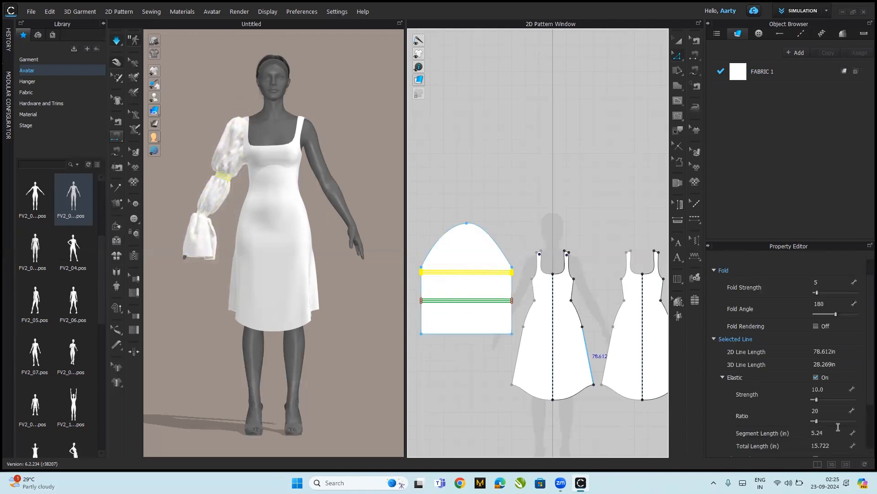
pyautogui.click(820, 421)
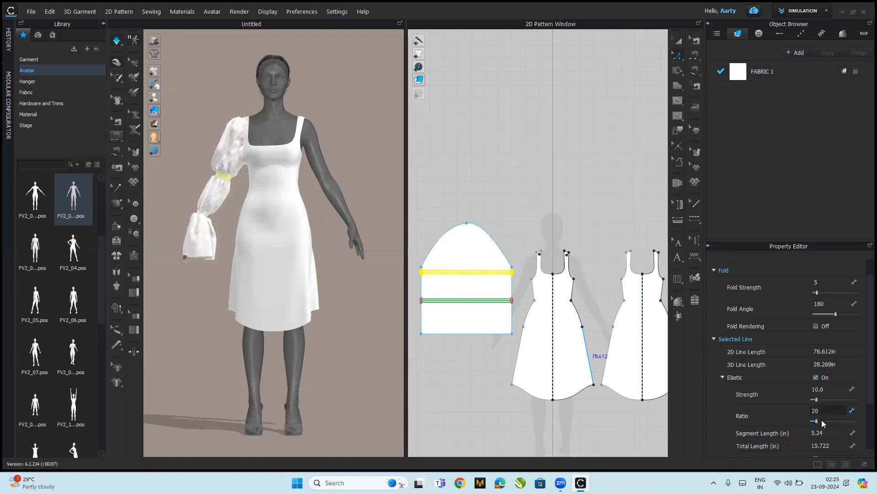
pyautogui.click(821, 420)
pyautogui.click(815, 411)
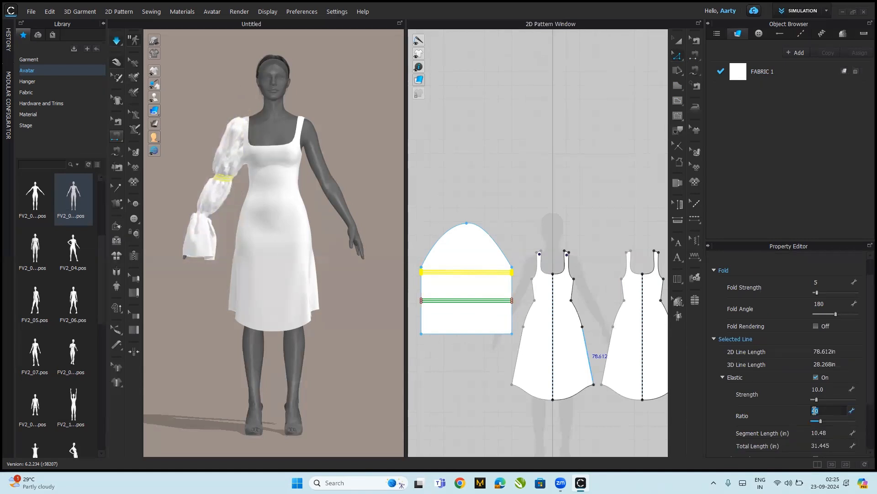
pyautogui.write('30')
pyautogui.press('Return')
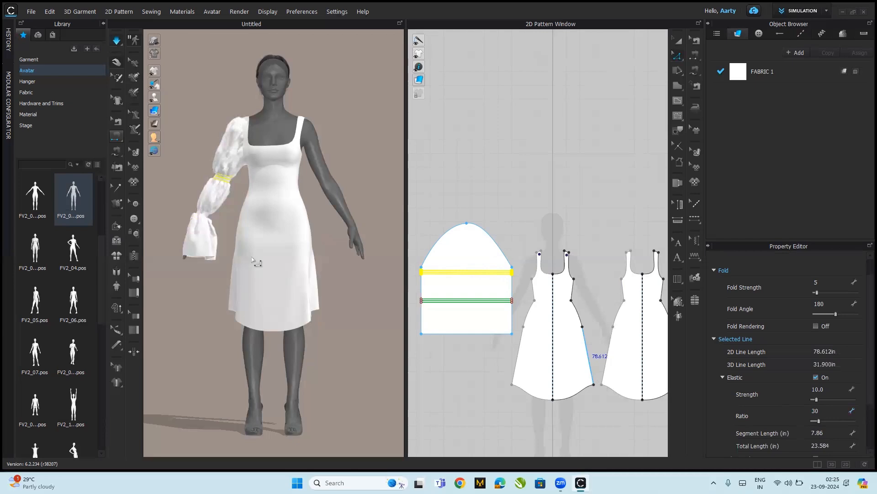
pyautogui.click(368, 320)
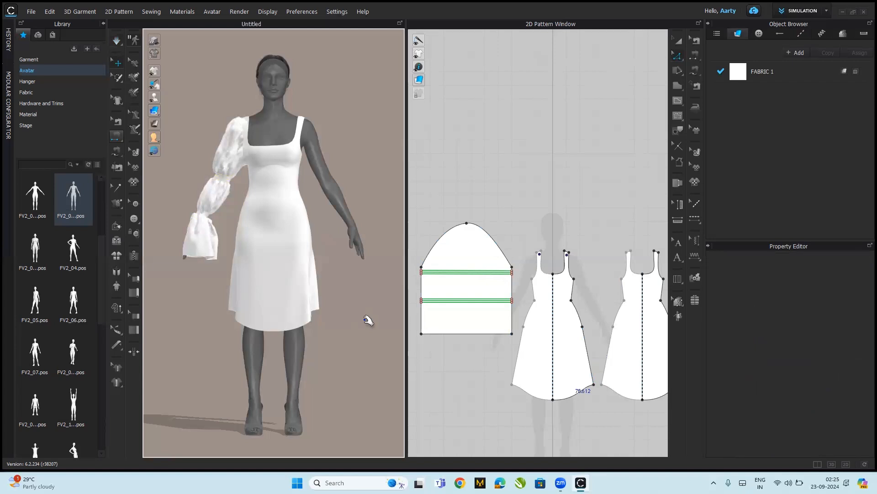
# Mirror-paste the gathered sleeve and position the copy around the avatar's other arm
pyautogui.click(234, 172)
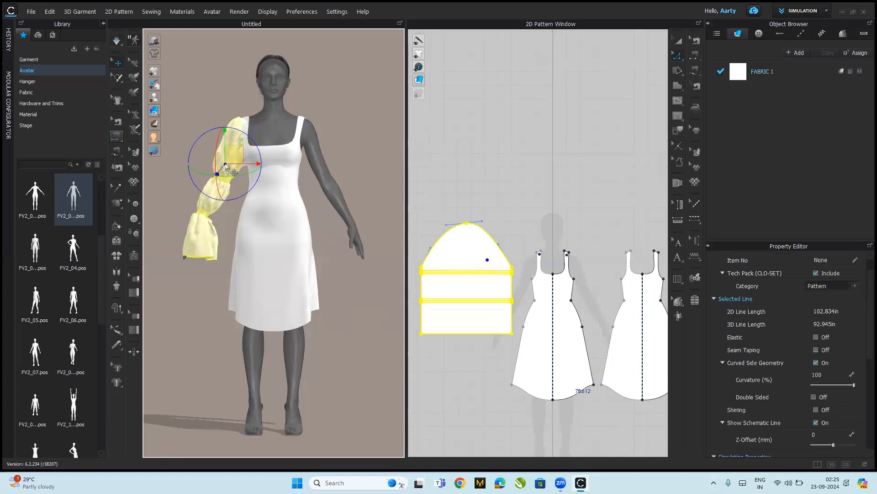
pyautogui.hotkey('ctrl', 'r')
pyautogui.click(337, 184)
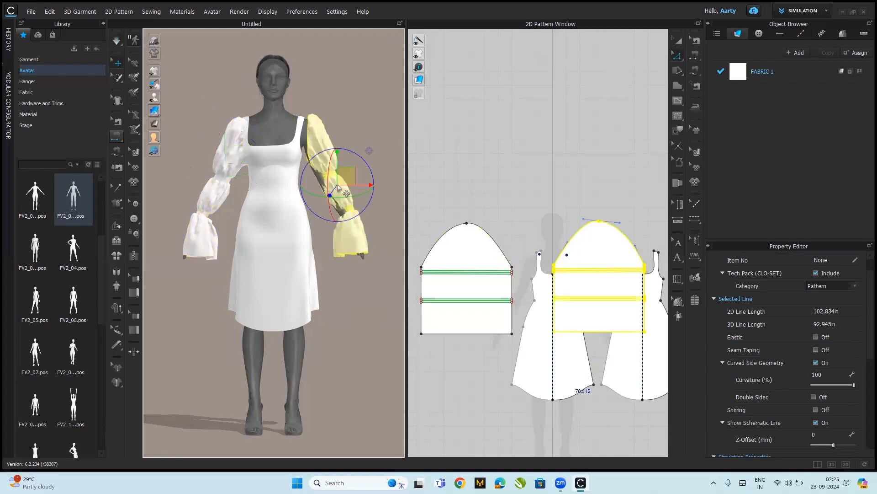
pyautogui.moveTo(345, 181); pyautogui.dragTo(343, 186)
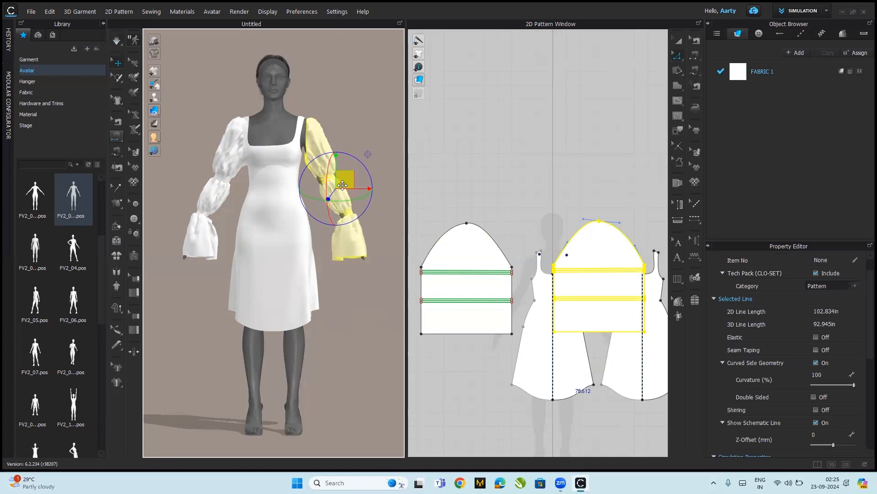
# Sew the dress's front armhole to the front half of the mirrored sleeve's cap
pyautogui.click(117, 136)
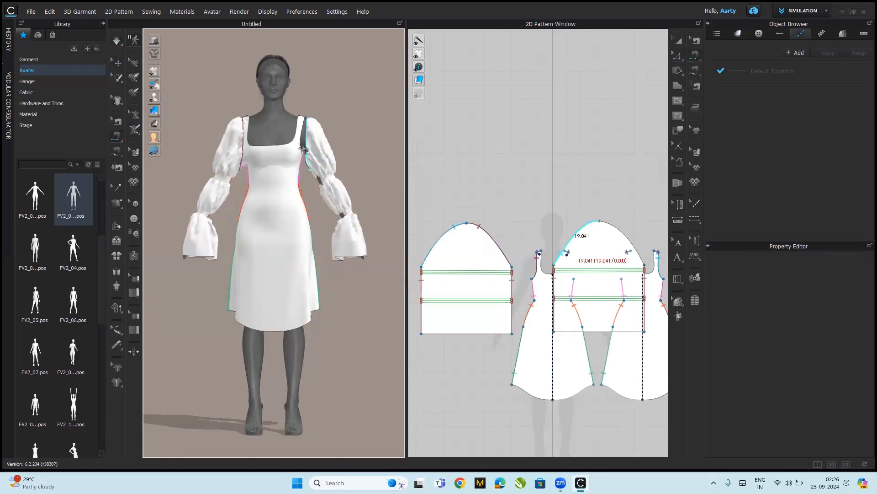
pyautogui.scroll(5, 302, 142)
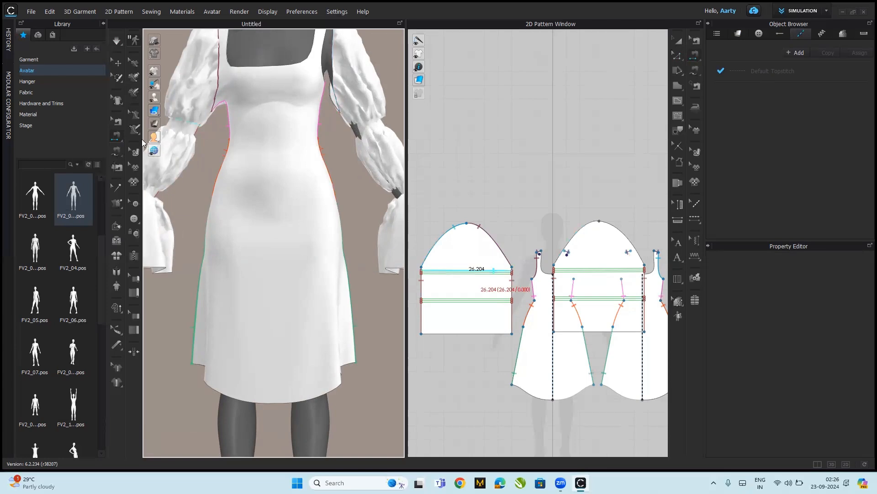
pyautogui.click(116, 136)
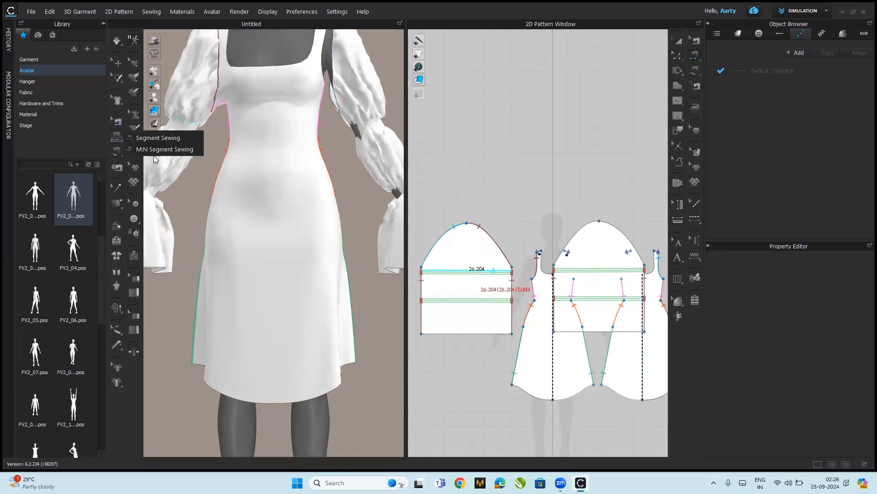
pyautogui.click(137, 150)
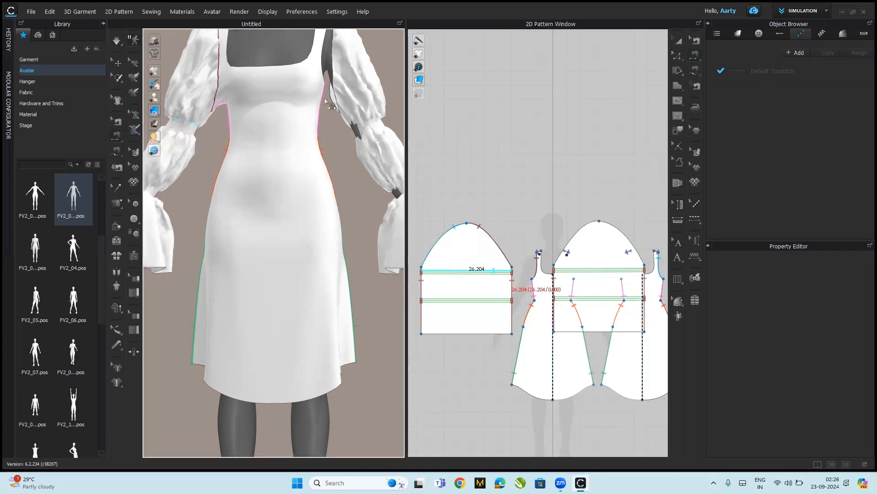
pyautogui.click(328, 75)
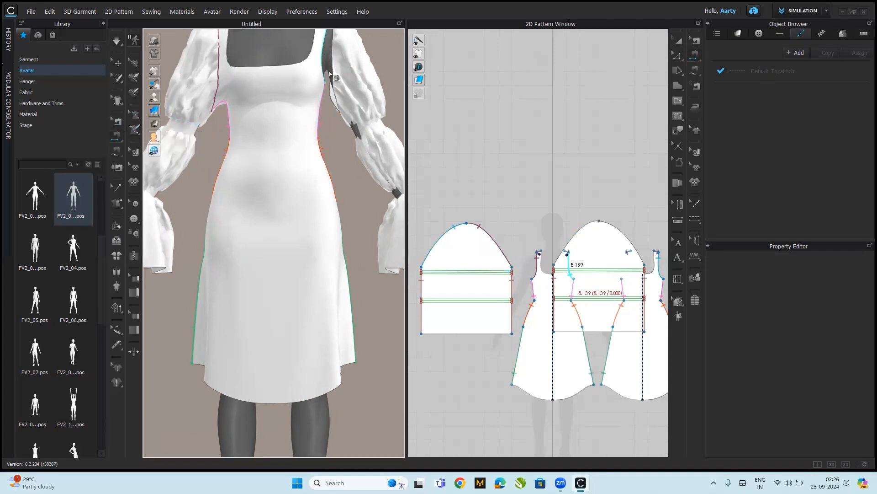
pyautogui.click(341, 78)
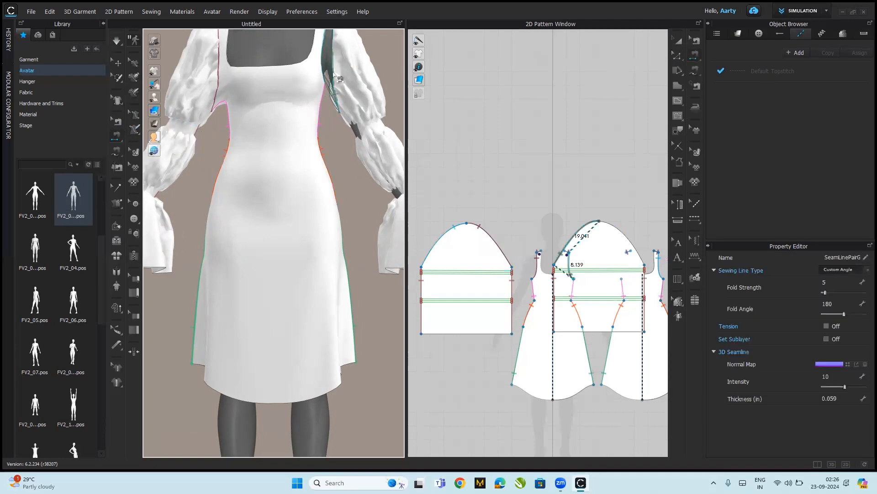
# Sew the dress's back armhole to the back half of the mirrored sleeve's cap
pyautogui.moveTo(309, 69); pyautogui.dragTo(186, 80, button='right')
pyautogui.press('8')
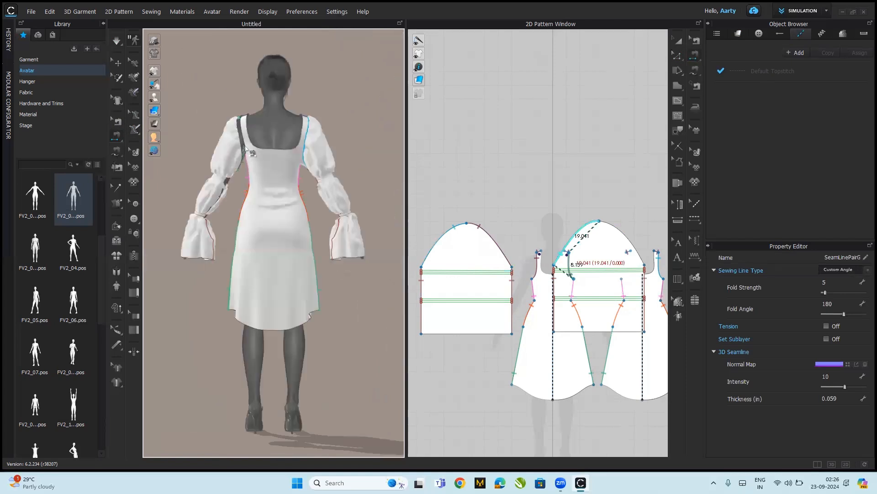
pyautogui.click(242, 147)
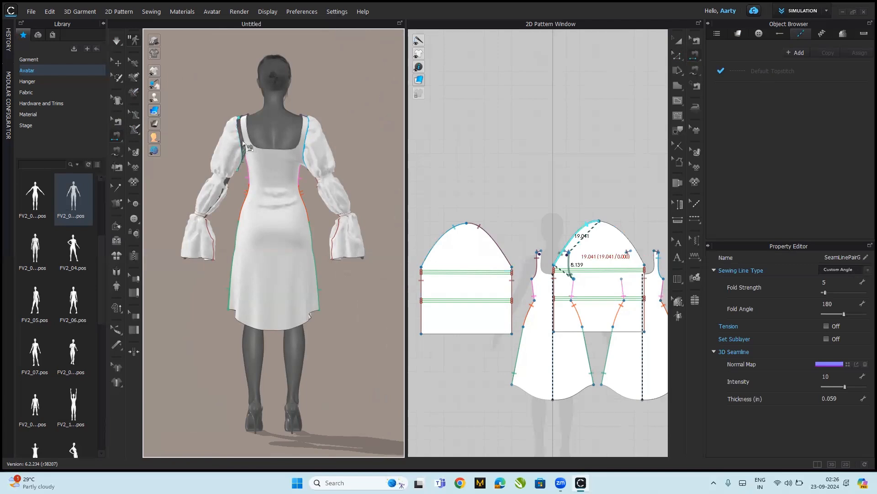
pyautogui.scroll(5, 244, 145)
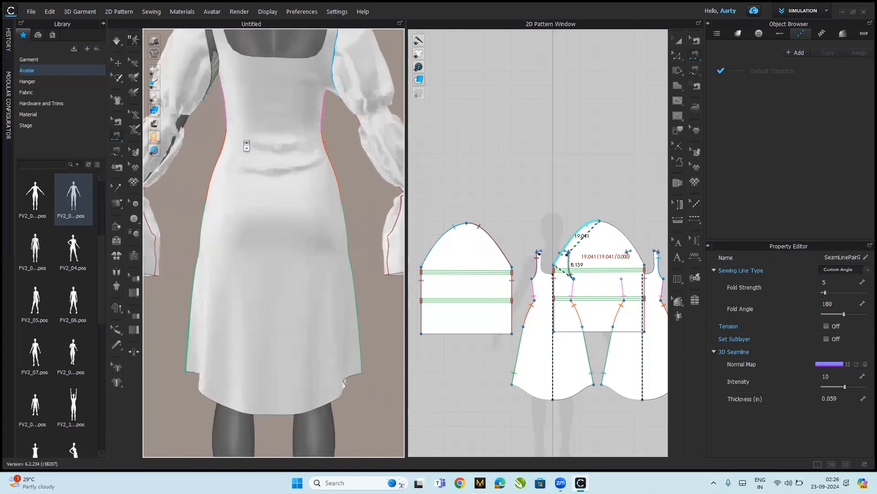
pyautogui.moveTo(237, 102); pyautogui.dragTo(230, 294, button='middle')
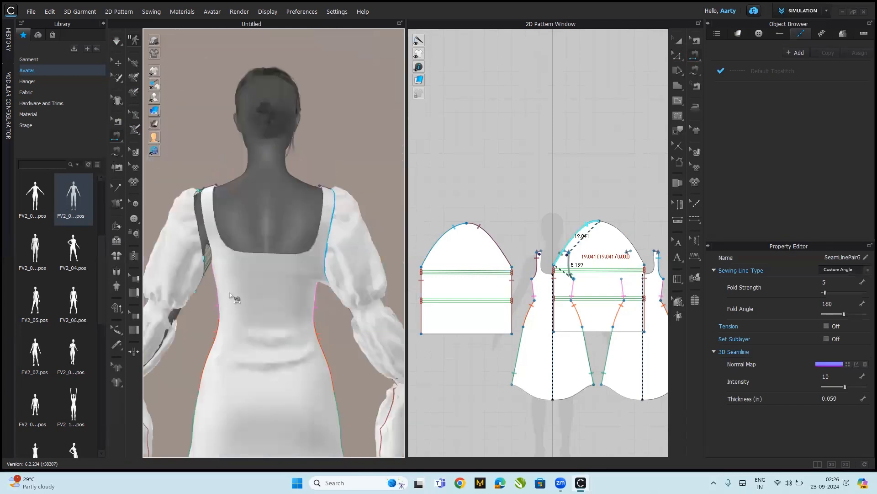
pyautogui.click(196, 224)
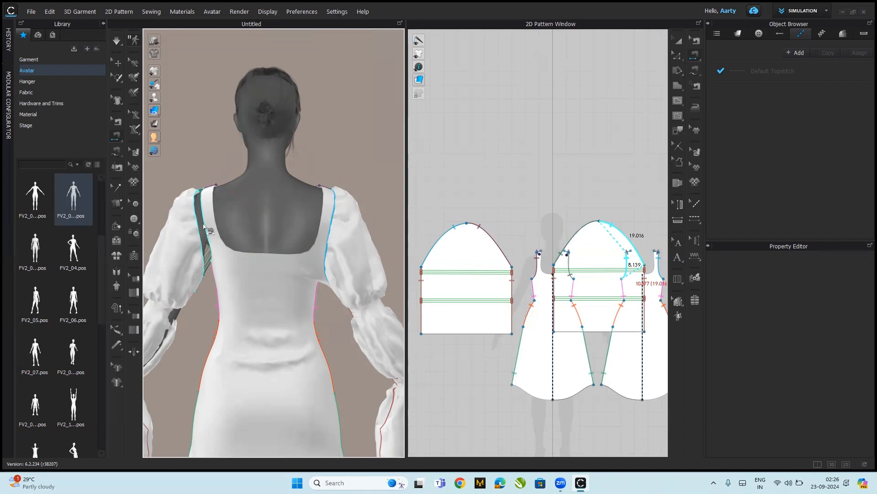
pyautogui.click(205, 227)
# Simulate the garment from the front view to pull the mirrored sleeve onto its armhole
pyautogui.click(118, 63)
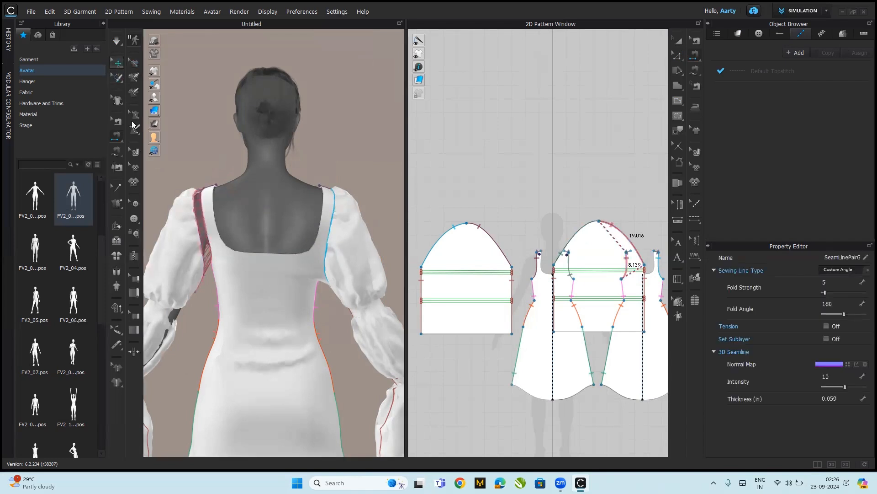
pyautogui.click(186, 259)
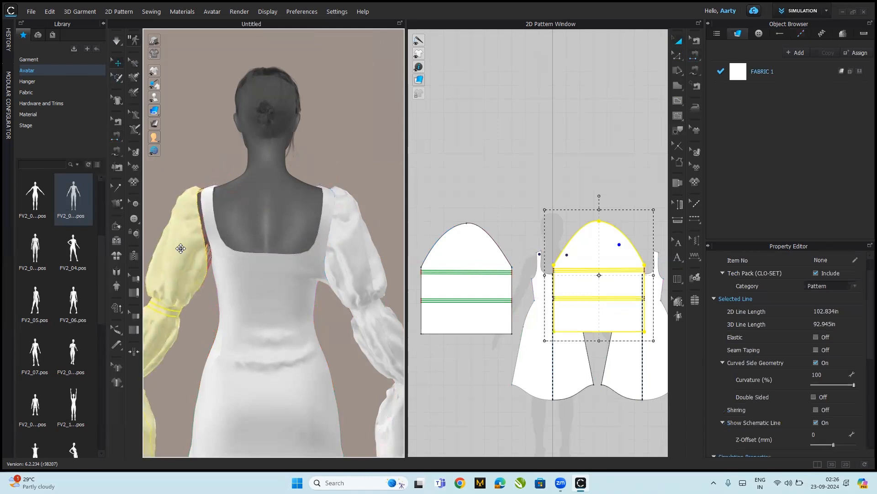
pyautogui.moveTo(188, 258); pyautogui.dragTo(342, 238, button='right')
pyautogui.press('2')
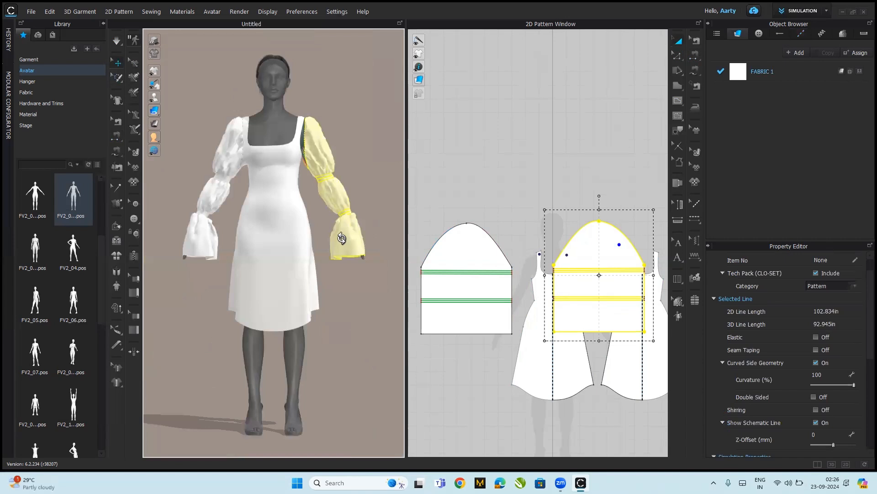
pyautogui.press('space')
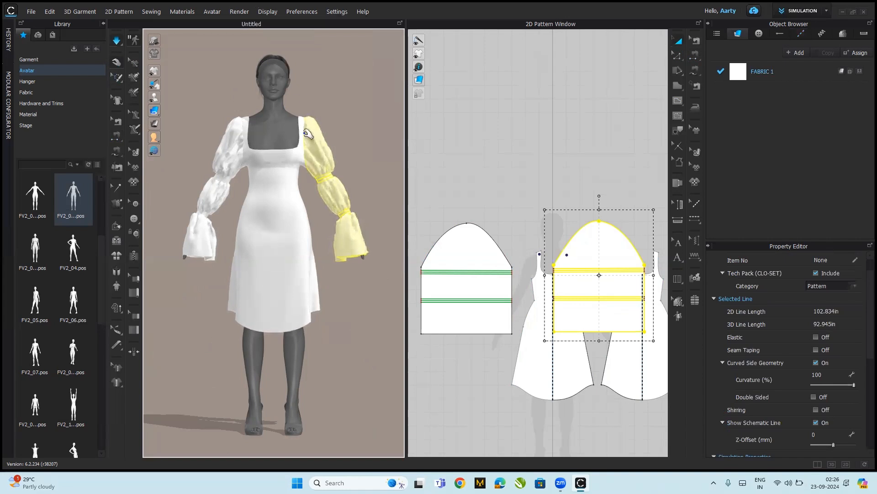
# Select both sleeves, deactivate only their patterns, and activate them again
pyautogui.scroll(1, 225, 152)
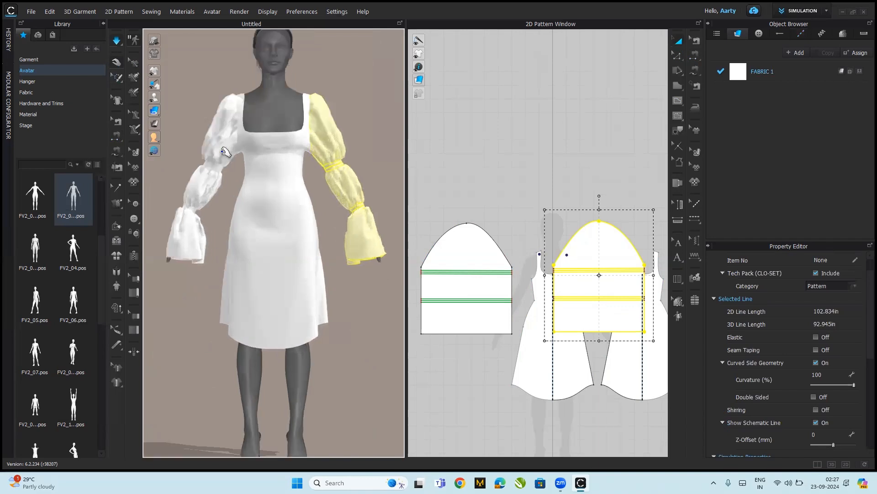
pyautogui.keyDown('shift'); pyautogui.click(225, 152); pyautogui.keyUp('shift')
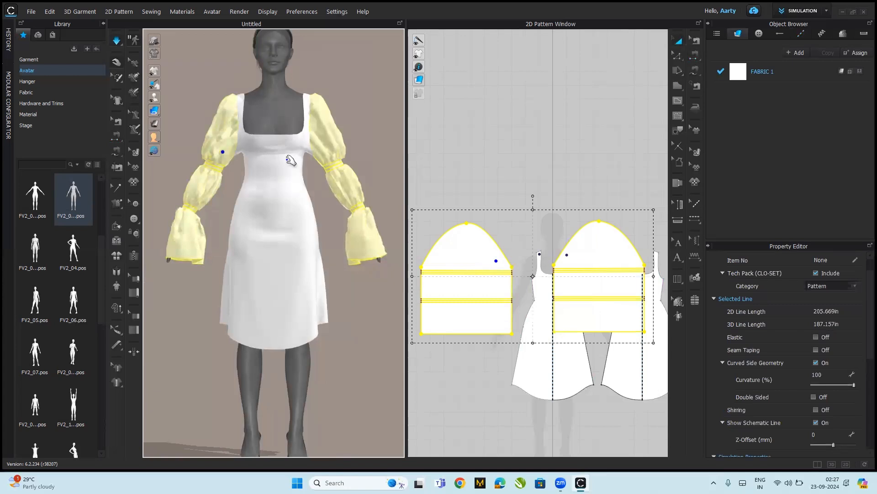
pyautogui.rightClick(332, 159)
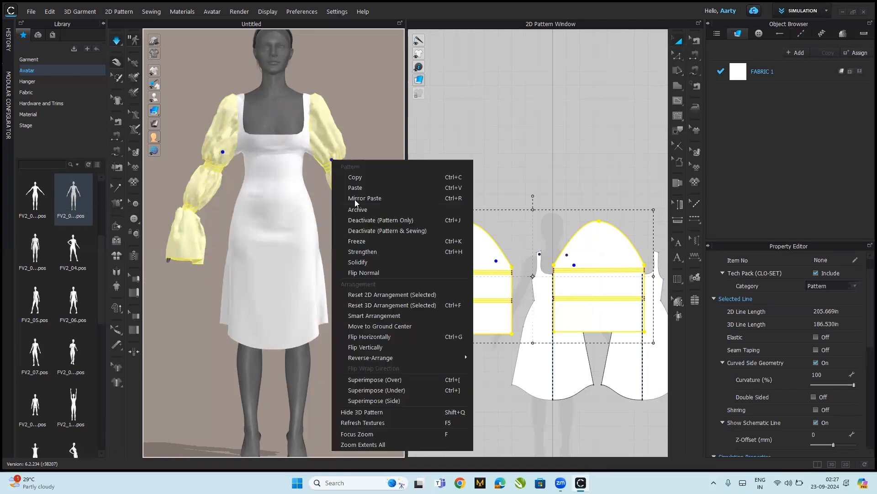
pyautogui.click(386, 220)
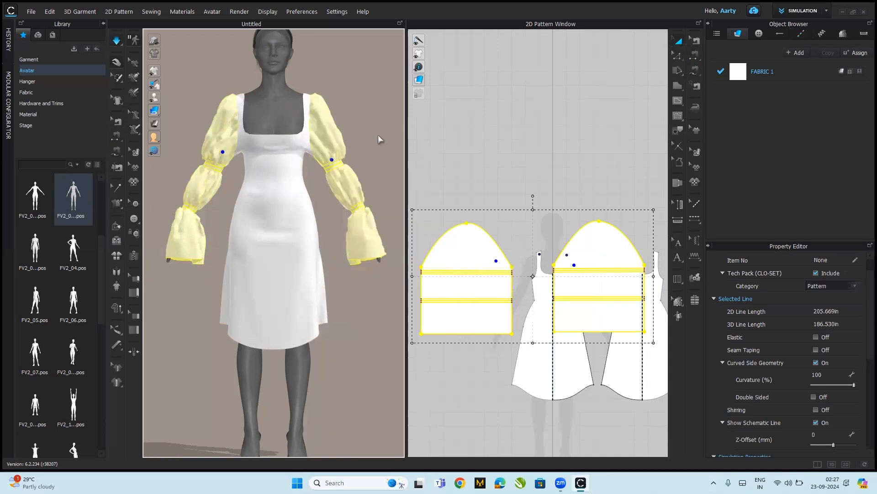
pyautogui.rightClick(326, 146)
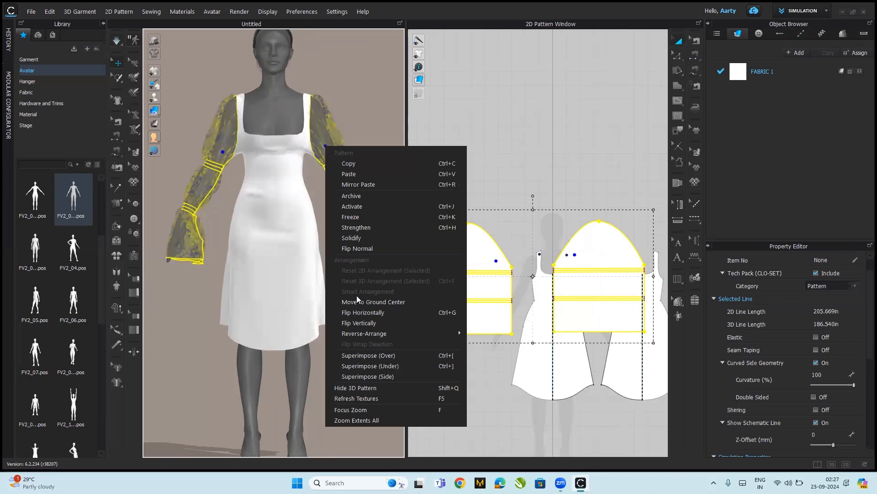
pyautogui.click(365, 207)
# Deactivate both the patterns and the sewing of the two sleeves and check the dress without them
pyautogui.rightClick(328, 155)
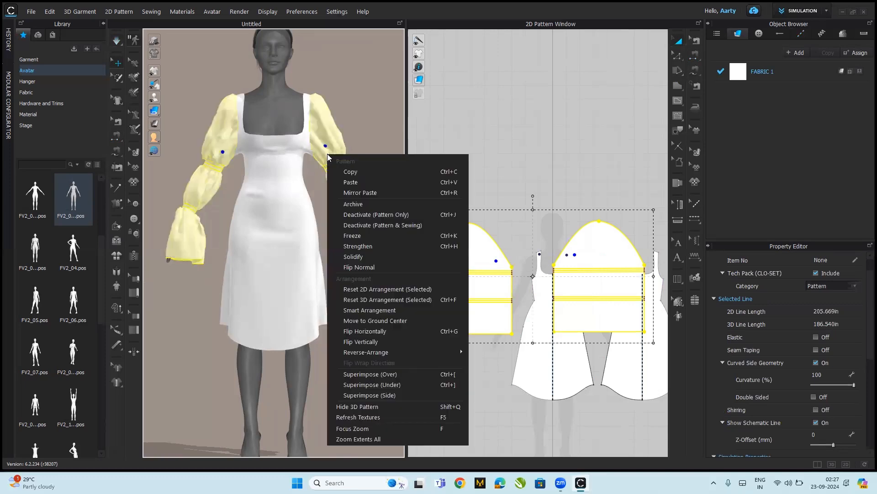
pyautogui.click(389, 225)
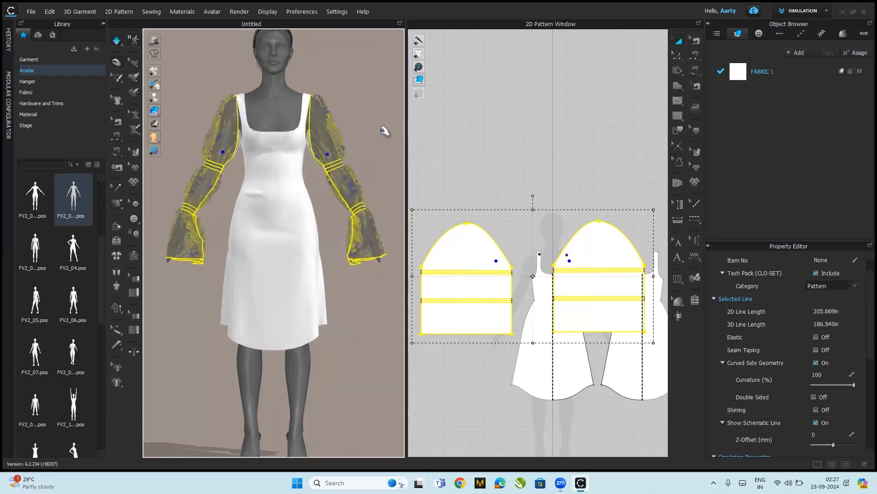
pyautogui.moveTo(383, 131)
pyautogui.mouseDown(button='right')
pyautogui.moveTo(154, 100)
pyautogui.moveTo(406, 141)
pyautogui.moveTo(392, 138)
pyautogui.mouseUp(button='right')
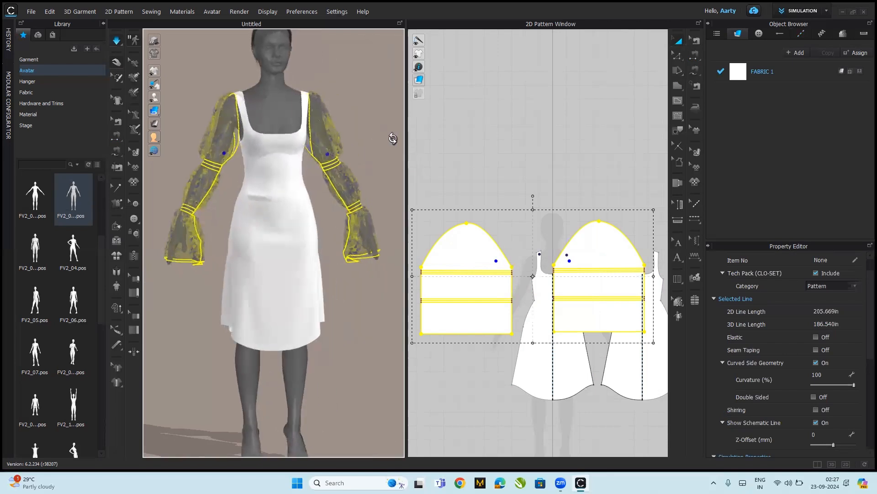
pyautogui.moveTo(263, 131); pyautogui.dragTo(343, 139, button='right')
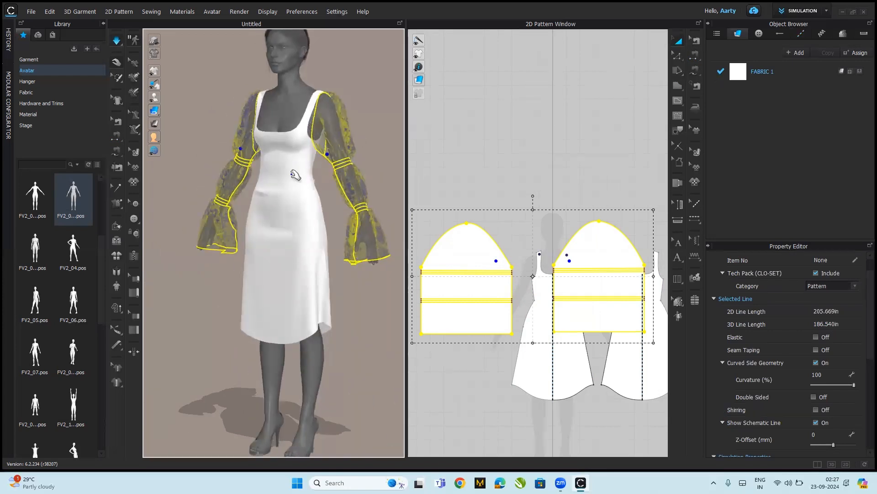
# Select the dress's front and back patterns and freeze them
pyautogui.click(292, 175)
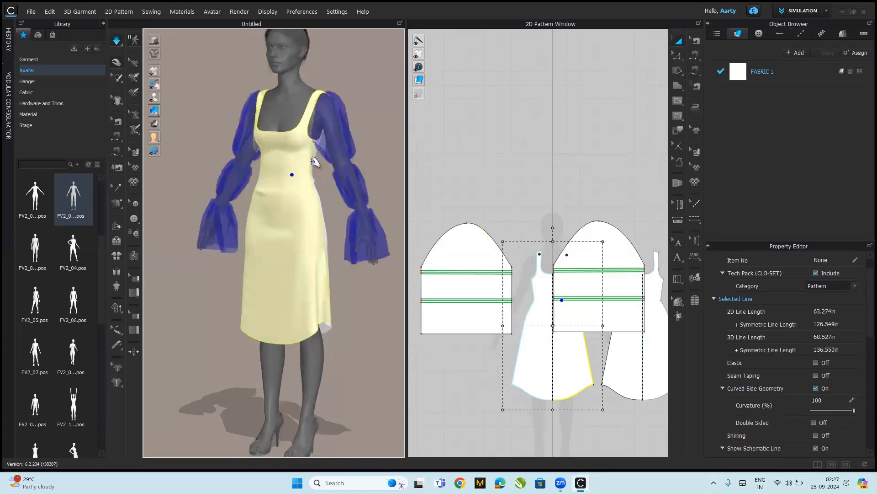
pyautogui.keyDown('shift'); pyautogui.click(314, 161); pyautogui.keyUp('shift')
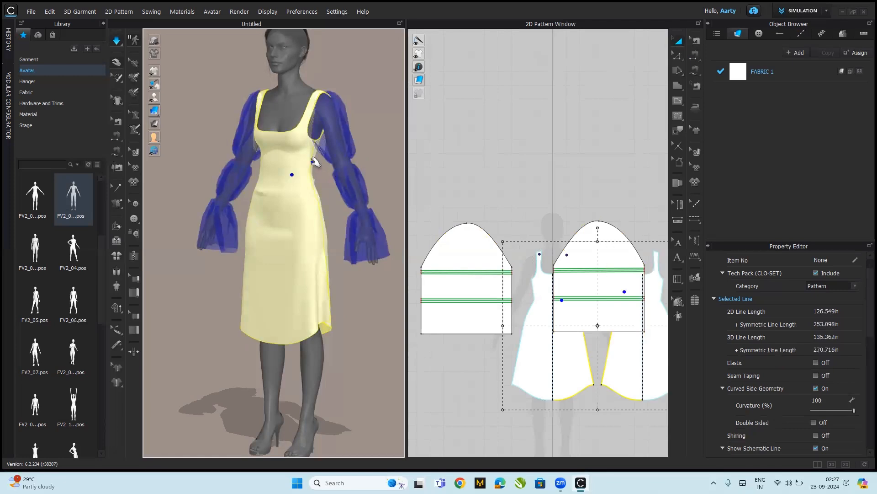
pyautogui.press('space')
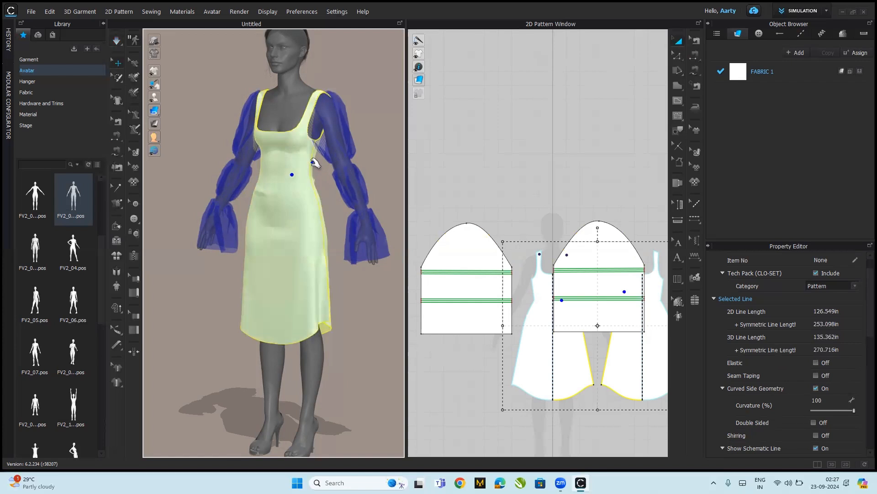
# Reactivate both sleeves one after the other so they simulate against the frozen dress
pyautogui.rightClick(335, 140)
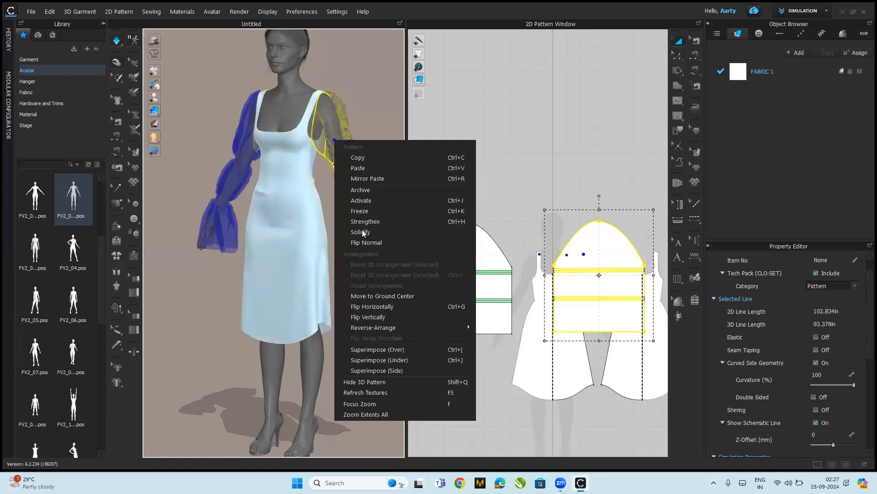
pyautogui.click(368, 201)
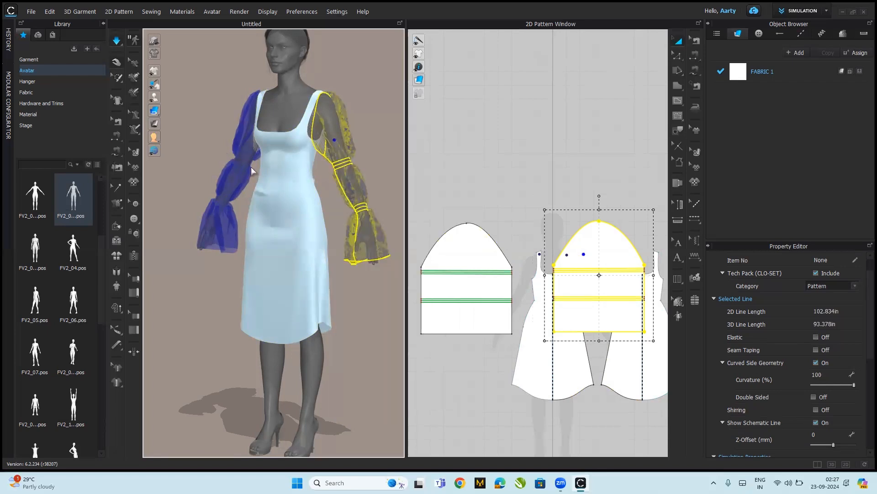
pyautogui.rightClick(240, 164)
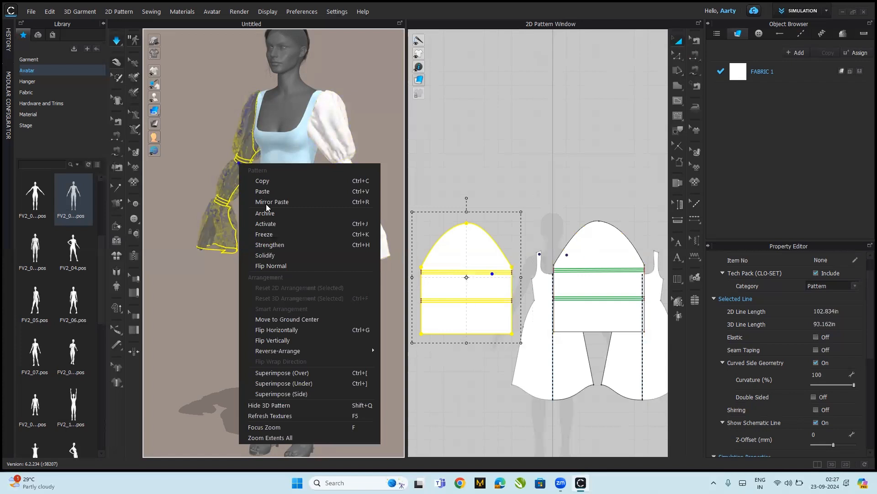
pyautogui.click(270, 224)
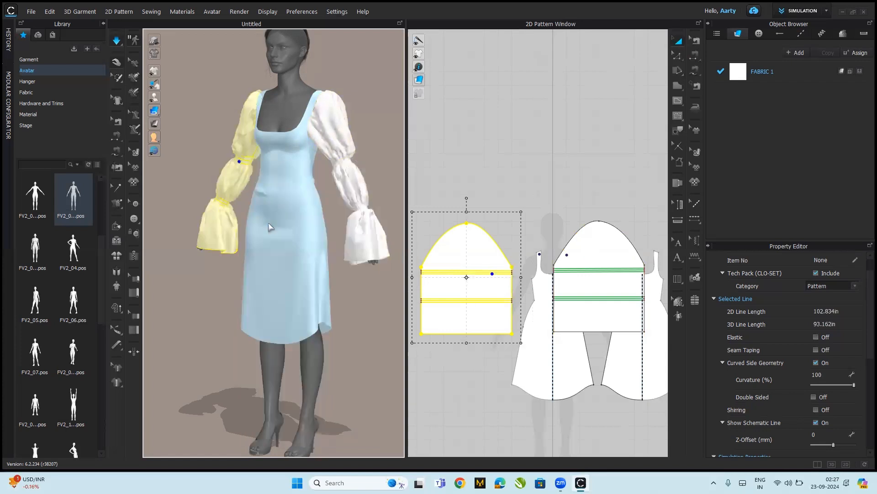
pyautogui.press('2')
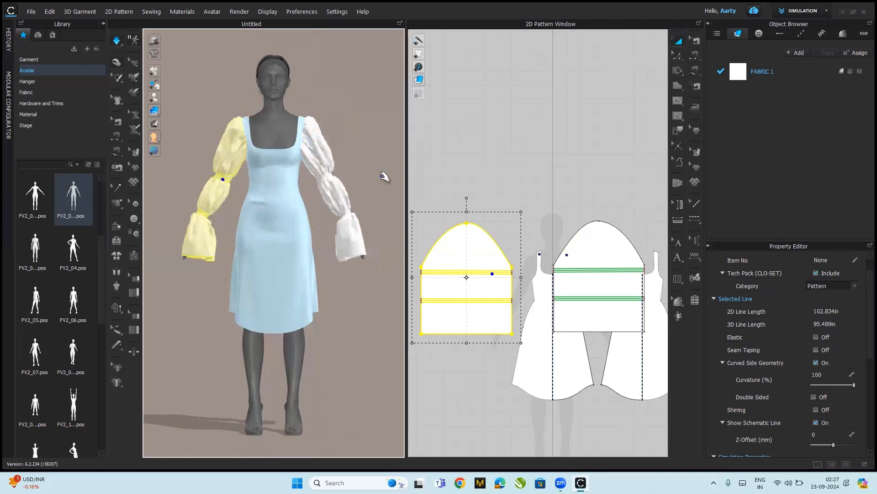
# Select both sleeves and set their particle distance to 6 mm
pyautogui.keyDown('shift'); pyautogui.click(318, 157); pyautogui.keyUp('shift')
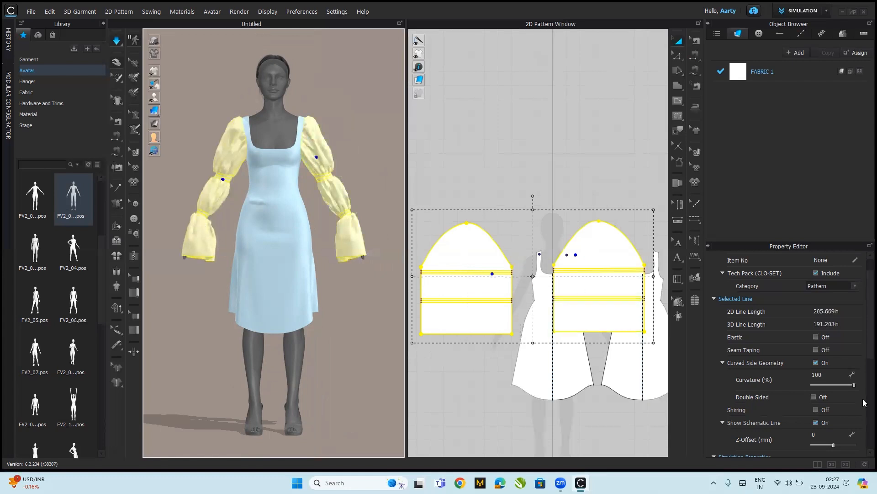
pyautogui.scroll(-5, 864, 394)
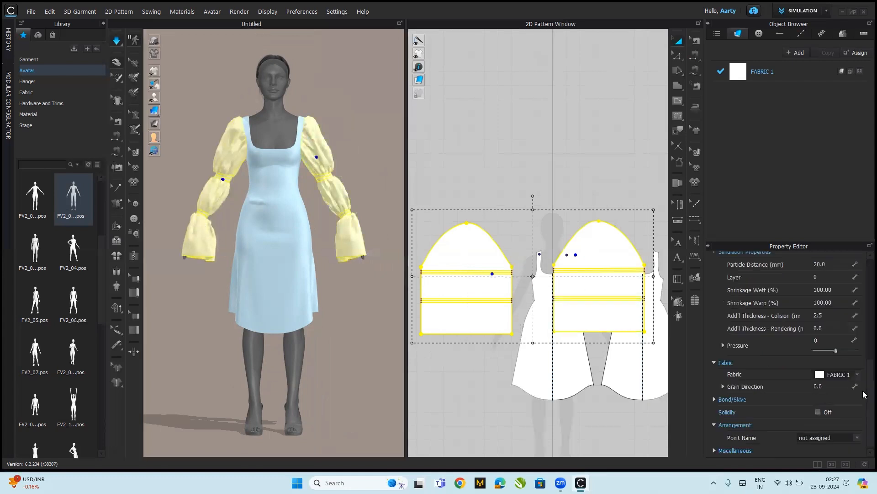
pyautogui.click(838, 263)
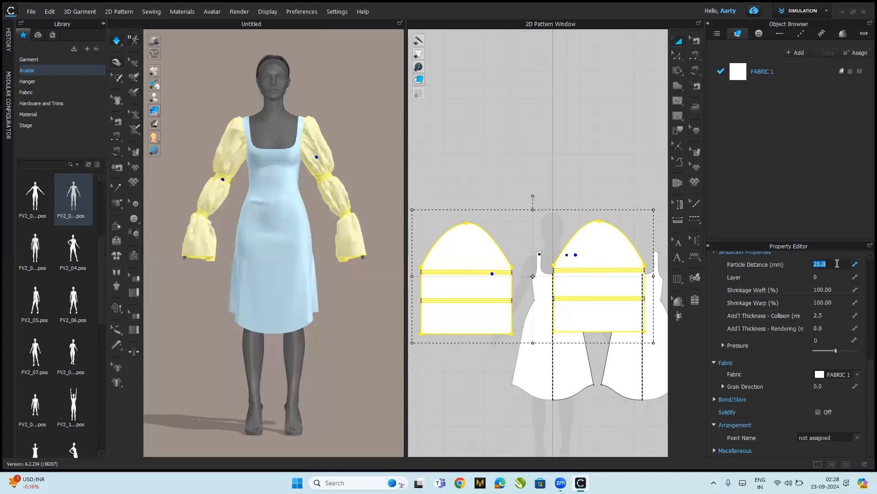
pyautogui.write('6')
pyautogui.click(369, 136)
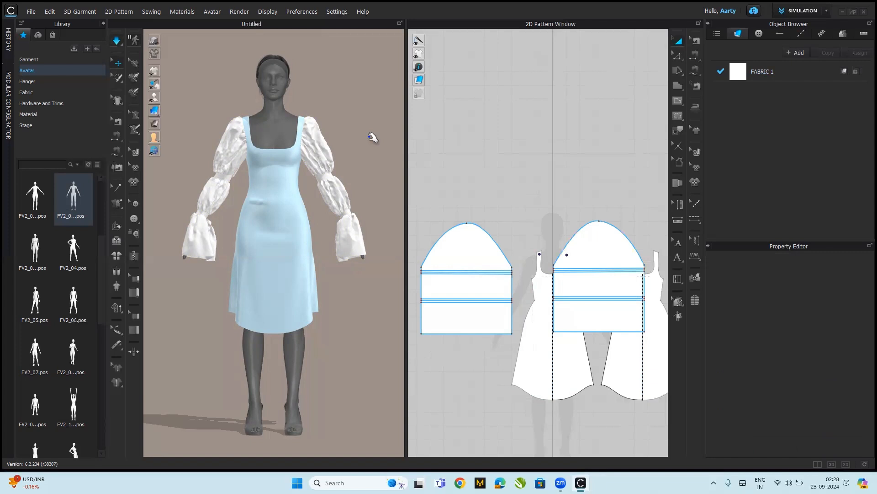
# Run the simulation and check the drape of the finer sleeves from the front and at an angle
pyautogui.click(363, 179)
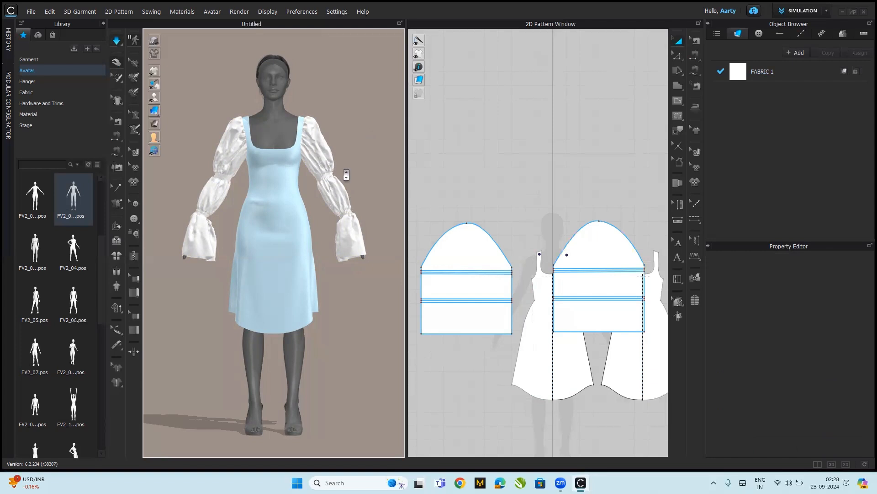
pyautogui.click(347, 174)
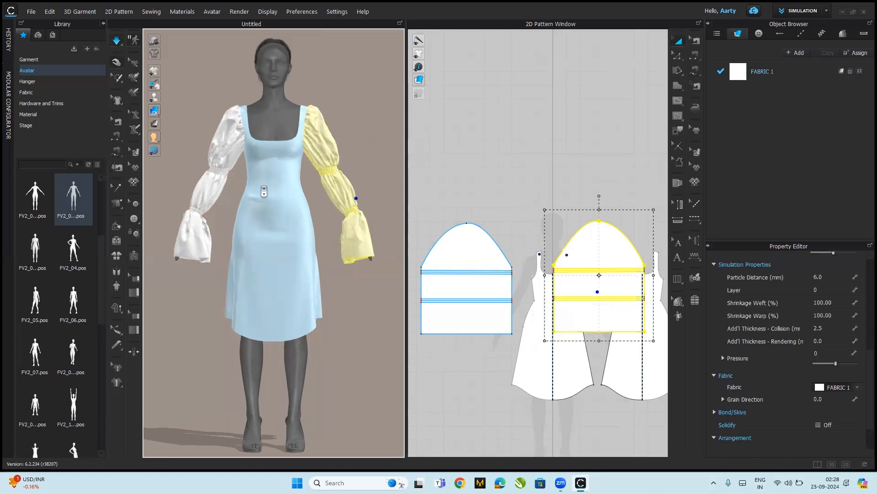
pyautogui.scroll(2, 264, 192)
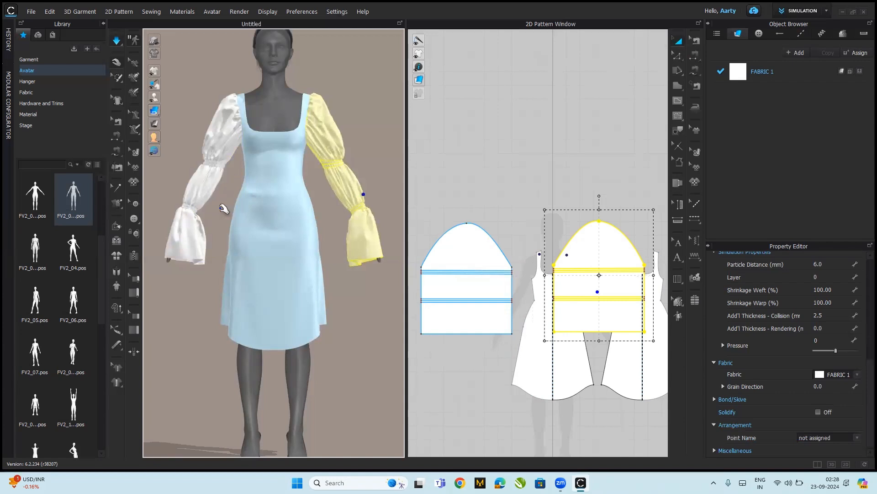
pyautogui.click(351, 259)
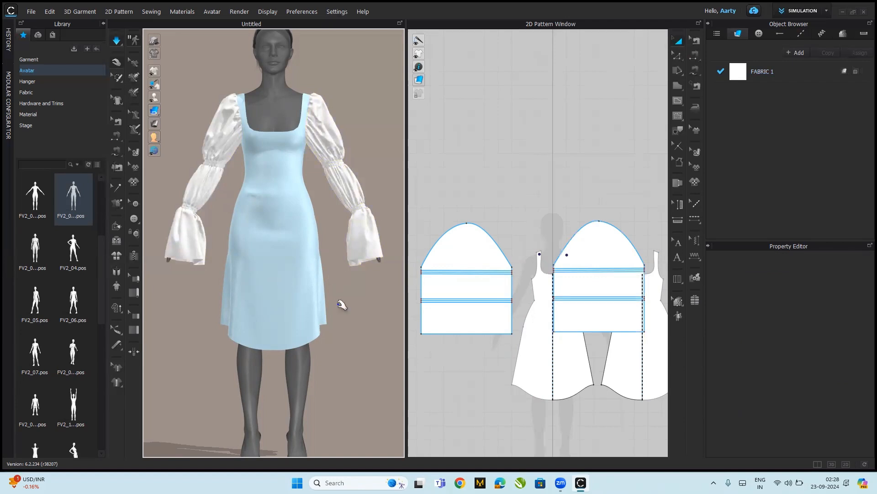
pyautogui.press('3')
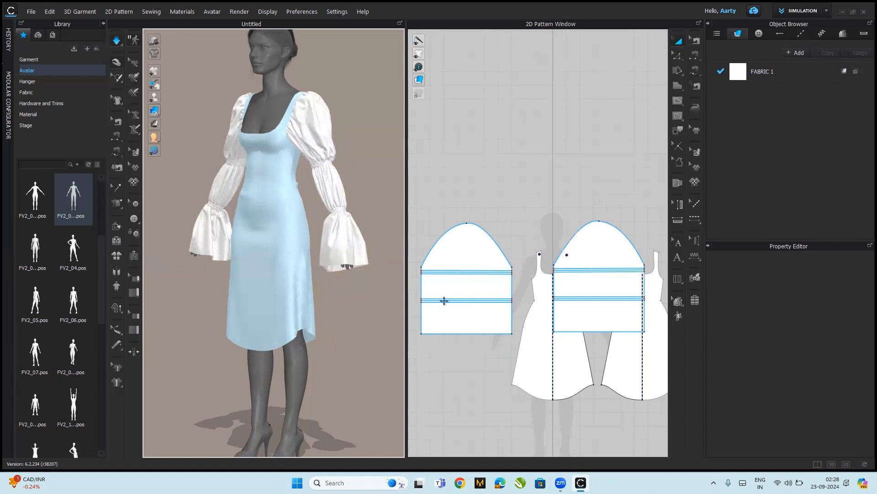
pyautogui.press('space')
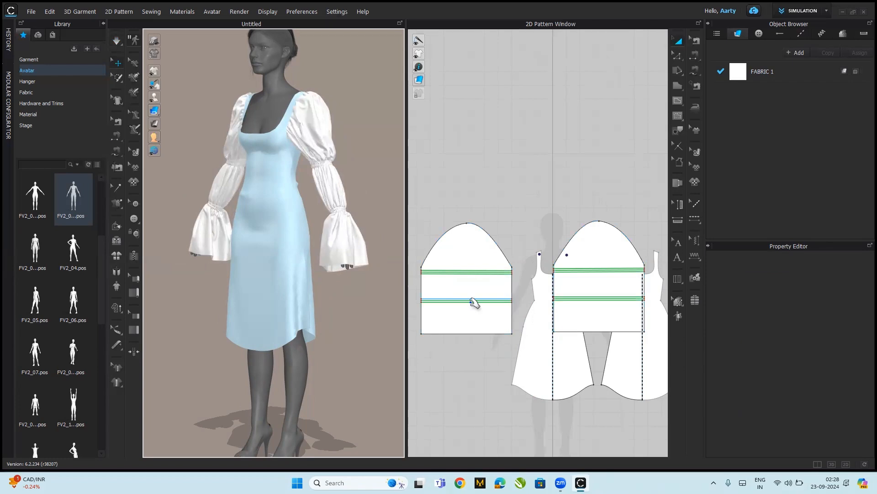
pyautogui.press('space')
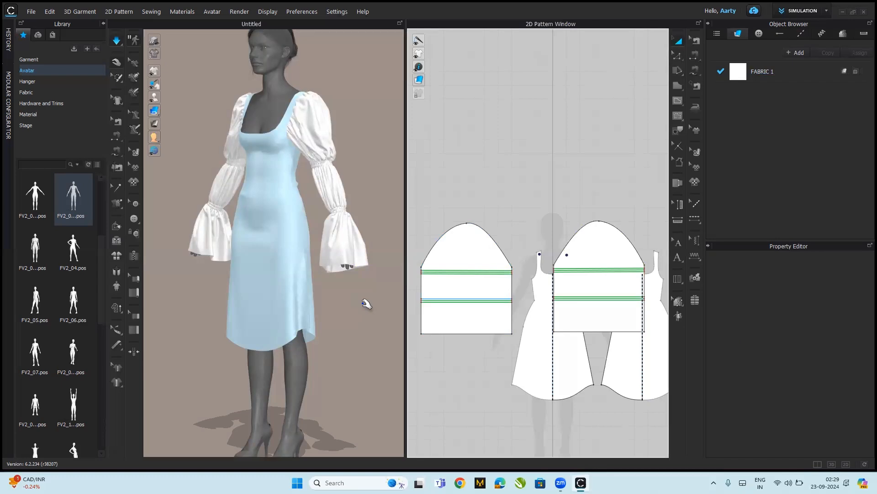
# Undo the sleeves' particle distance change, stop the simulation, and clear the selection
pyautogui.press('z')
pyautogui.press('space')
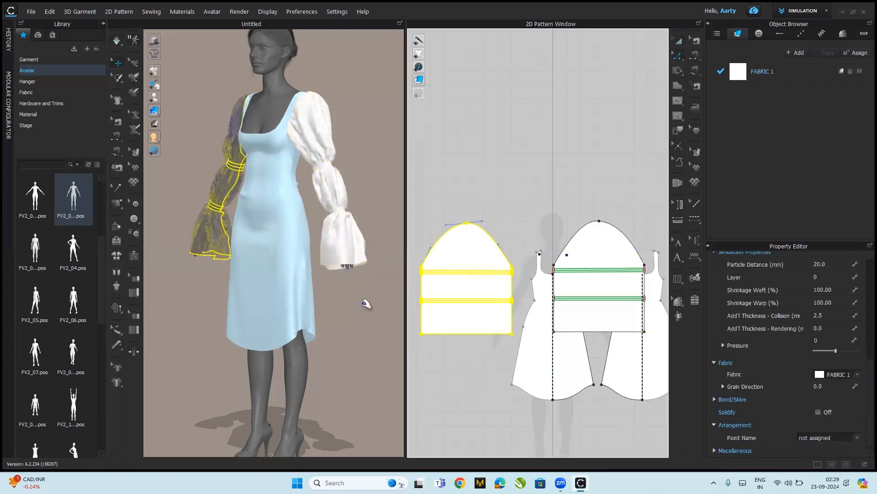
pyautogui.click(365, 303)
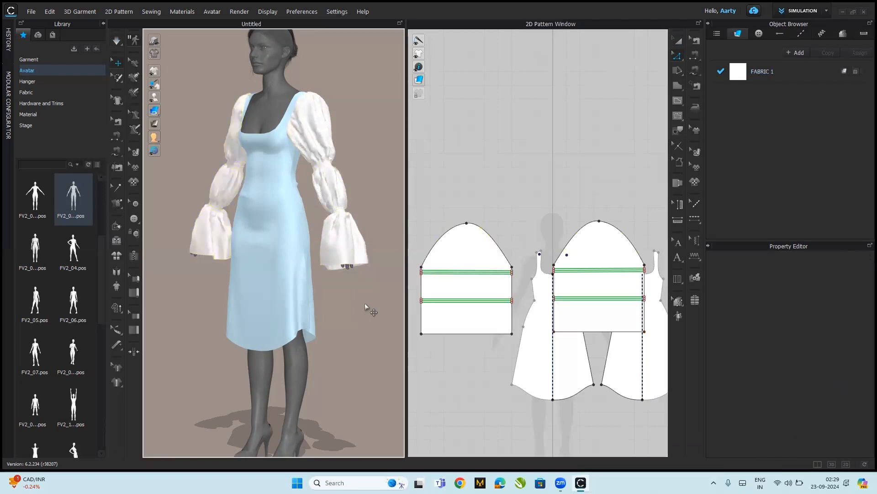
# Set the elastic ratio of the lower group of elastic lines on the right-arm sleeve to 35
pyautogui.moveTo(414, 295); pyautogui.dragTo(528, 315)
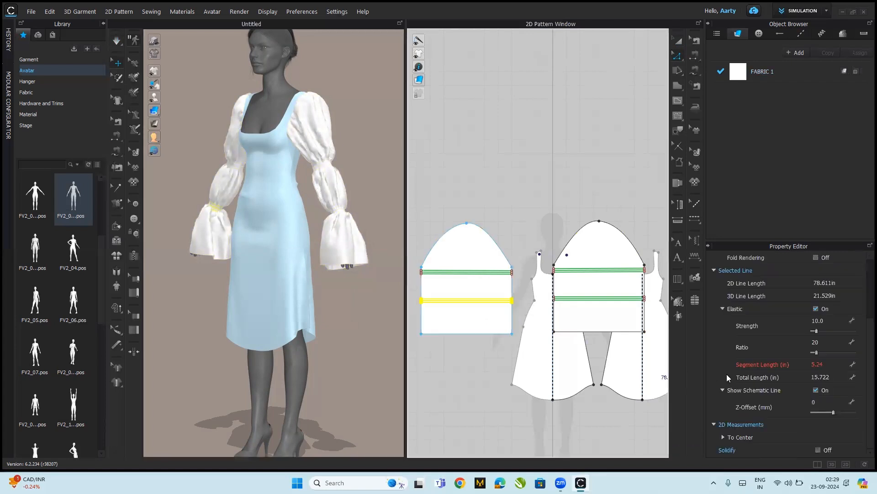
pyautogui.click(823, 340)
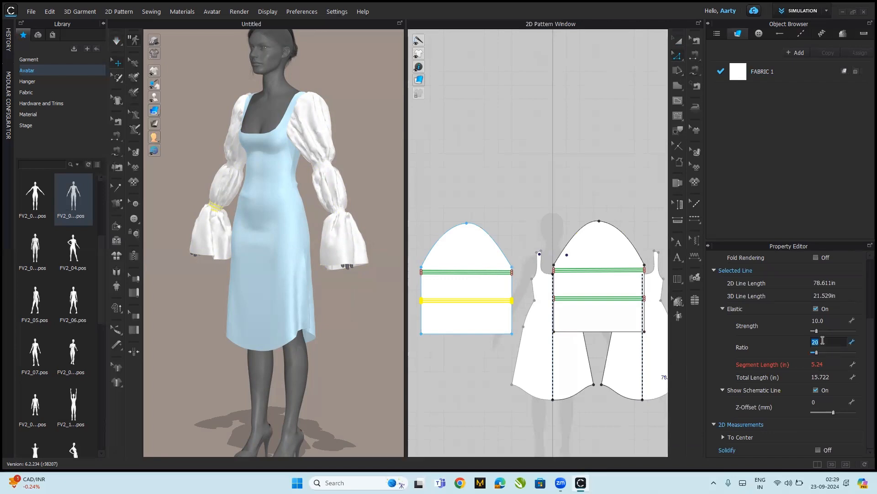
pyautogui.write('35')
pyautogui.click(413, 263)
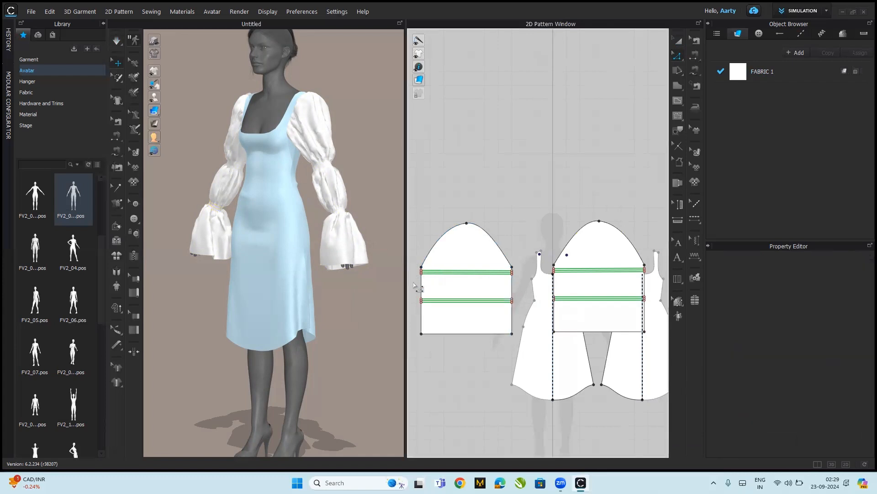
# Select the upper group of elastic lines on the right-arm sleeve and set their elastic ratio to 42
pyautogui.click(527, 274)
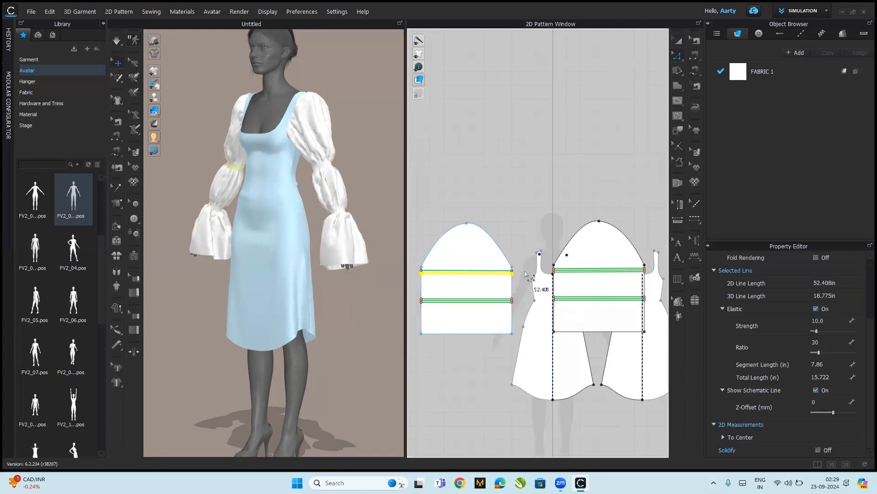
pyautogui.keyDown('shift'); pyautogui.click(497, 270); pyautogui.keyUp('shift')
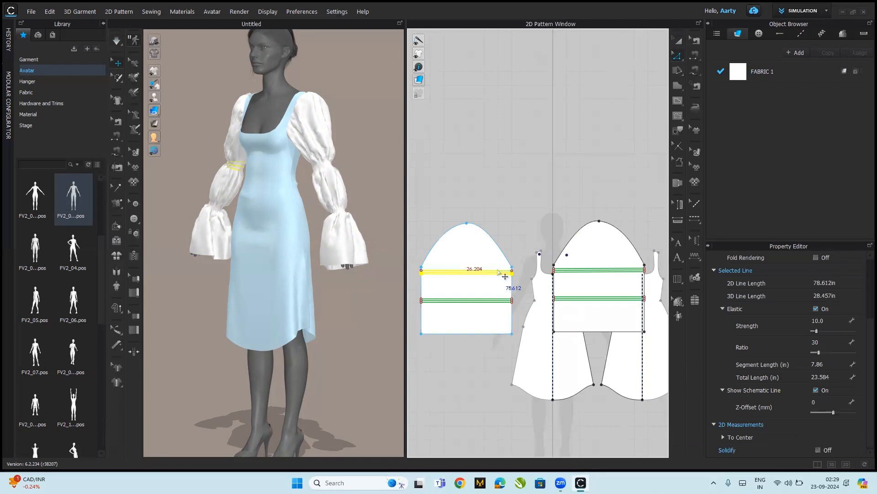
pyautogui.doubleClick(822, 341)
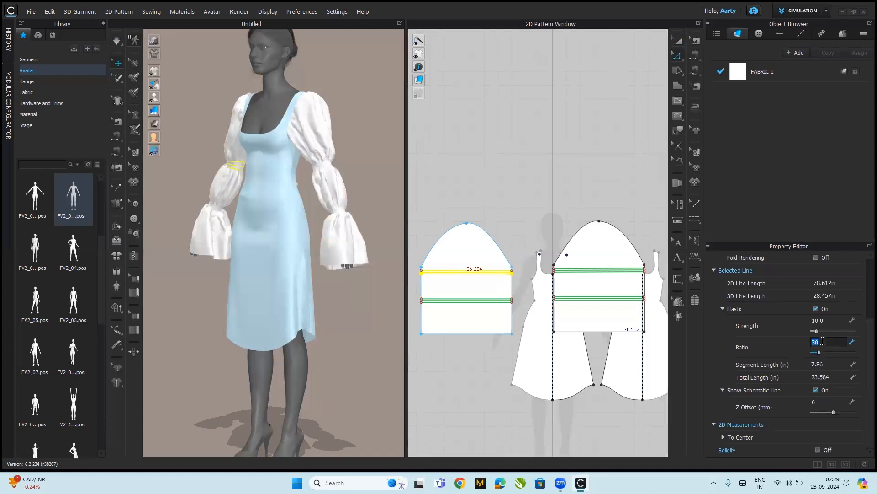
pyautogui.write('42')
pyautogui.press('Return')
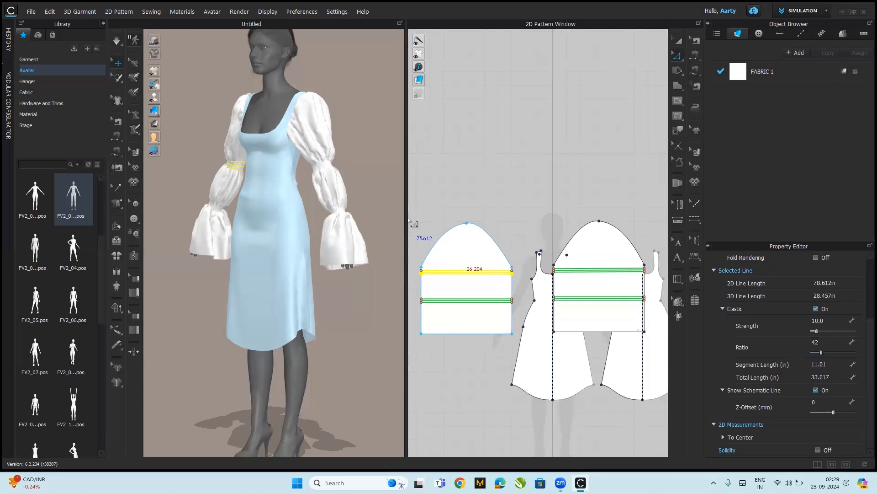
# Simulate the garment and pull the left-arm sleeve upward in several places to puff its sections
pyautogui.press('space')
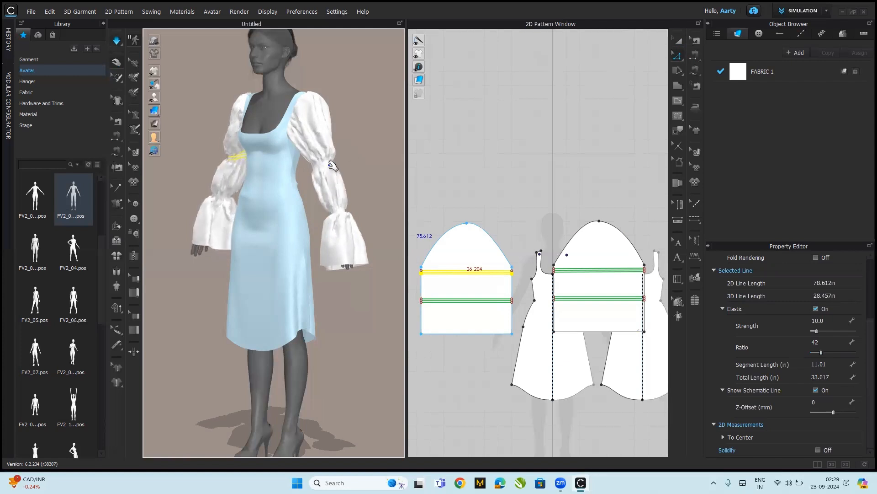
pyautogui.click(318, 120)
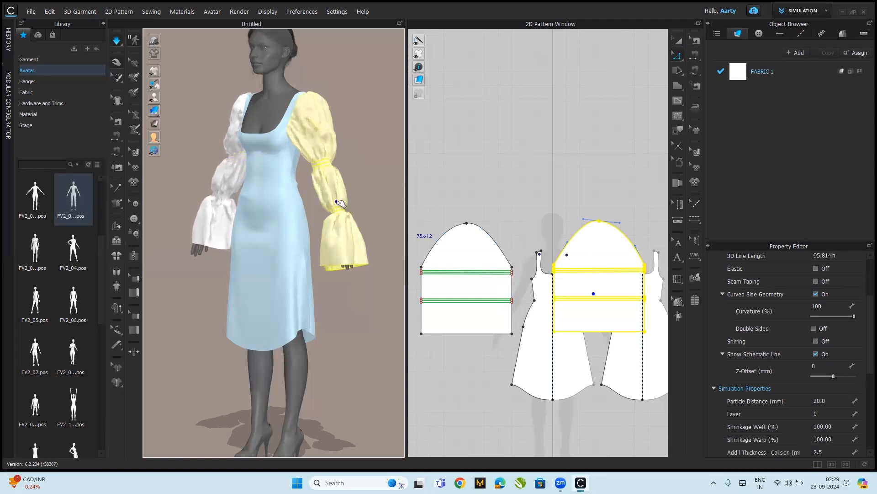
pyautogui.moveTo(328, 133); pyautogui.dragTo(325, 65)
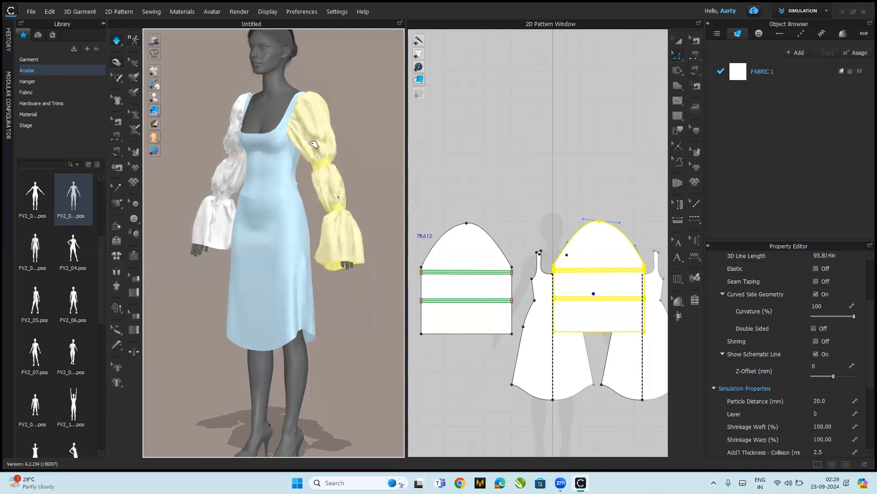
pyautogui.moveTo(288, 59)
pyautogui.mouseDown()
pyautogui.moveTo(274, 5)
pyautogui.moveTo(293, 66)
pyautogui.mouseUp()
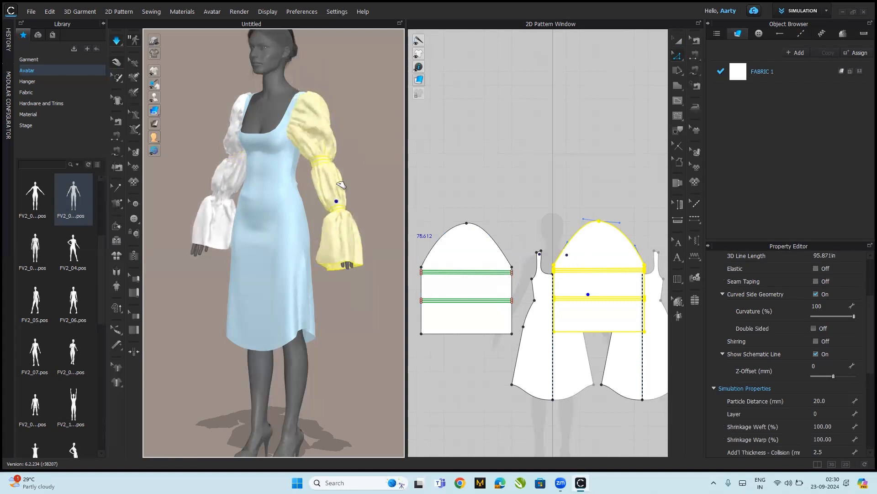
pyautogui.moveTo(339, 180); pyautogui.dragTo(304, 16)
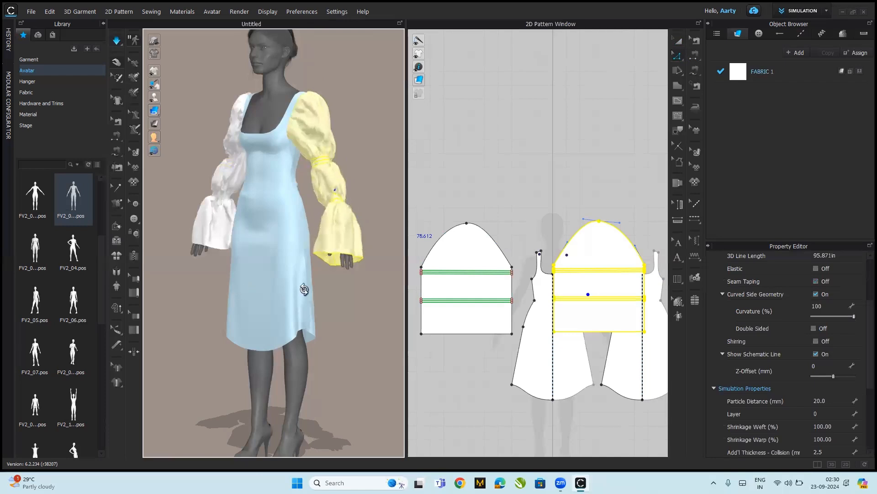
# Pull the right-arm sleeve upward during simulation to adjust its gathers on the arm
pyautogui.moveTo(304, 289); pyautogui.dragTo(228, 250, button='right')
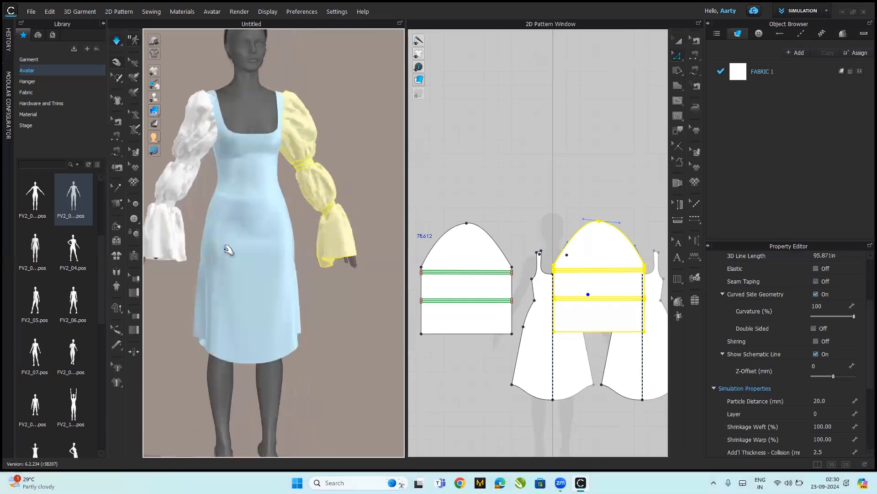
pyautogui.click(185, 183)
pyautogui.moveTo(201, 96); pyautogui.dragTo(200, 100)
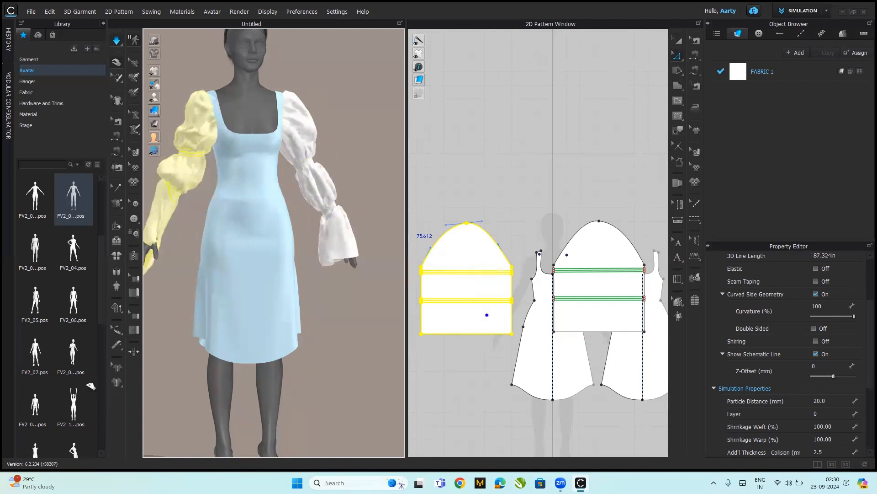
pyautogui.click(178, 314)
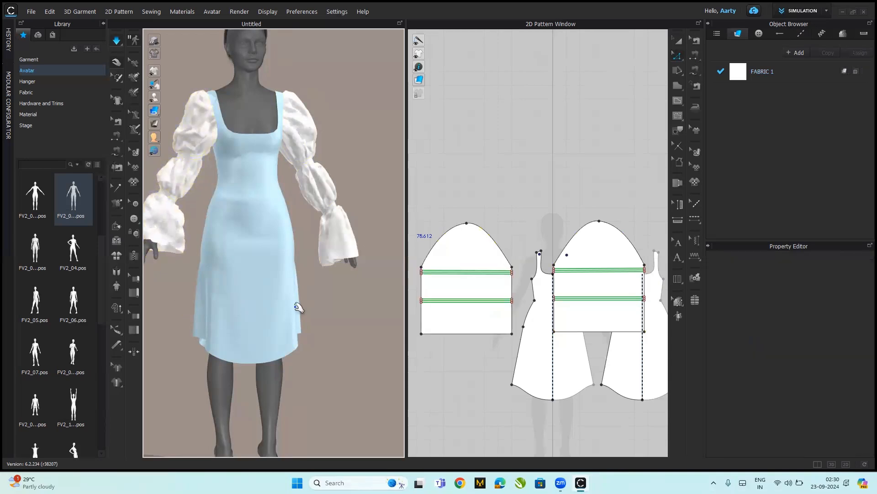
# Pull up the left-arm sleeve's upper and middle puffs again, and clear the selection
pyautogui.click(311, 136)
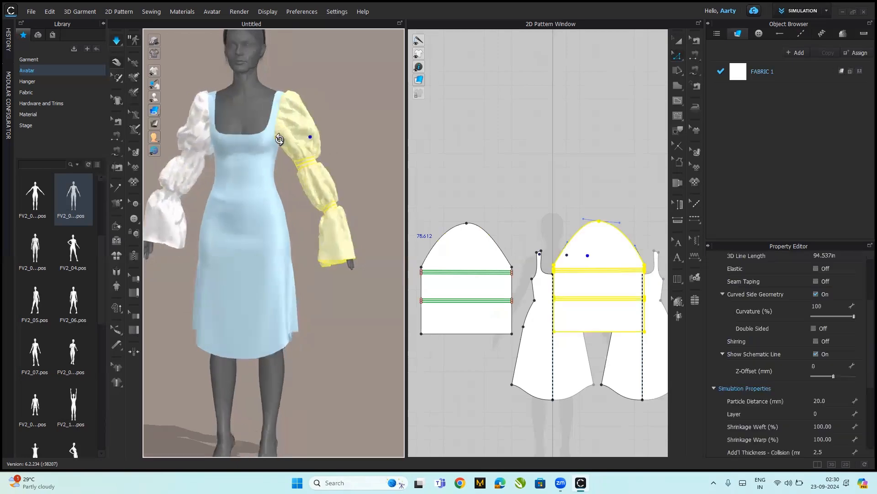
pyautogui.moveTo(305, 101); pyautogui.dragTo(281, 9)
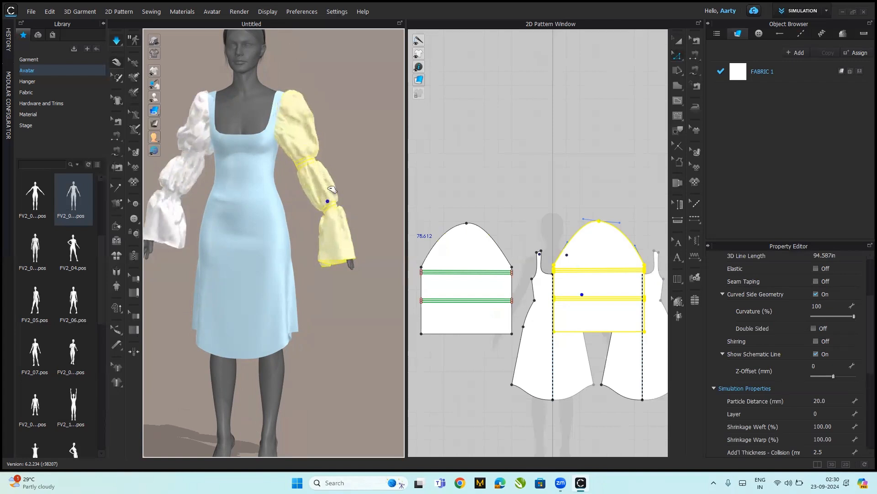
pyautogui.moveTo(332, 189); pyautogui.dragTo(325, 138)
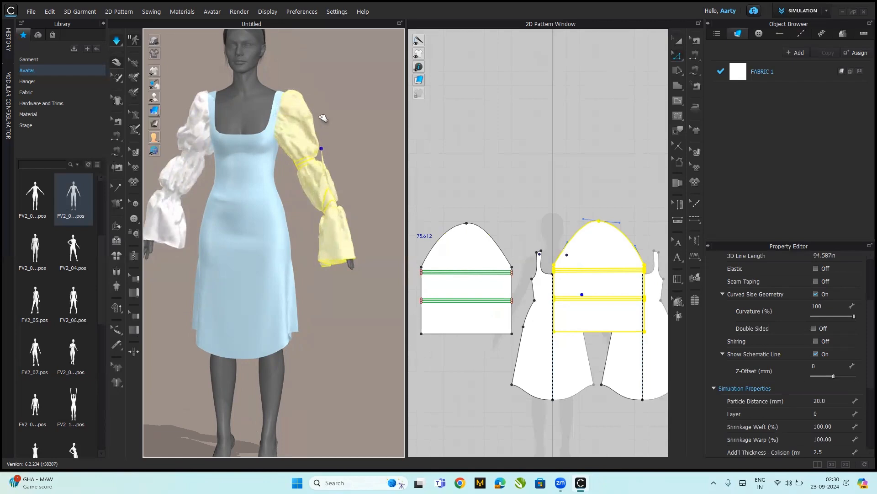
pyautogui.click(367, 186)
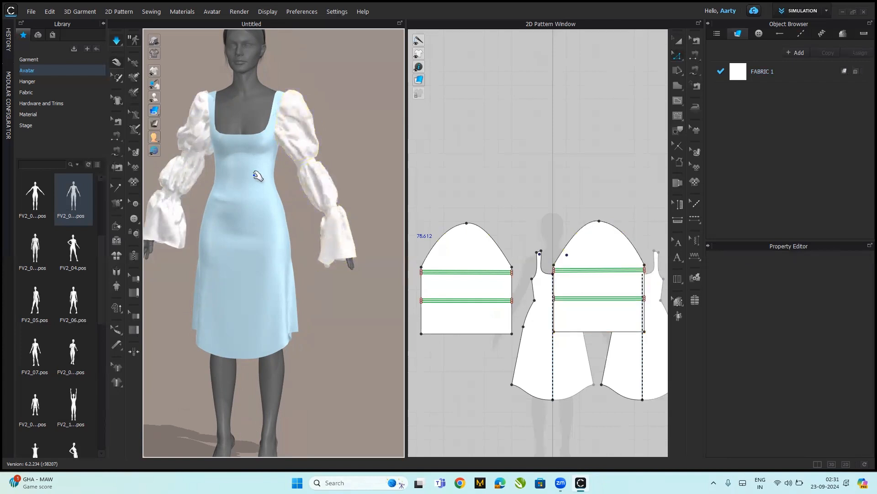
# Select all patterns, unfreeze the dress, and pull its front upward near the left armhole during simulation
pyautogui.hotkey('ctrl', 'a')
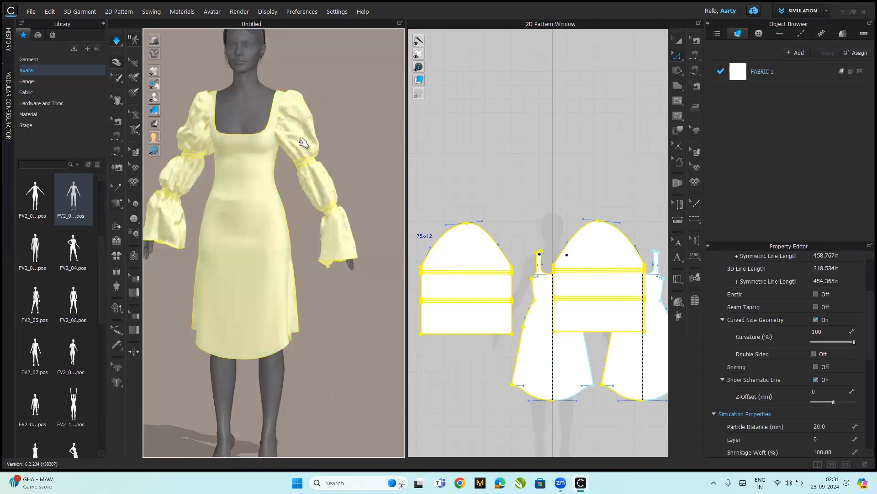
pyautogui.click(400, 142)
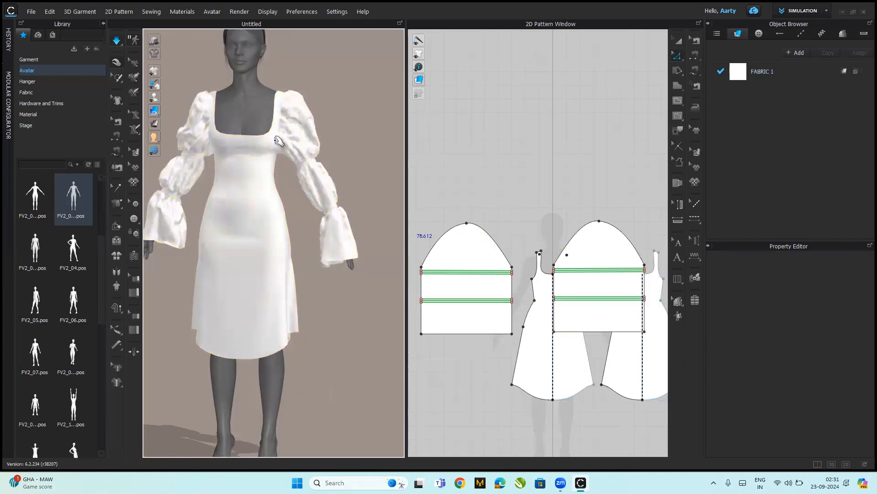
pyautogui.moveTo(275, 123); pyautogui.dragTo(280, 76)
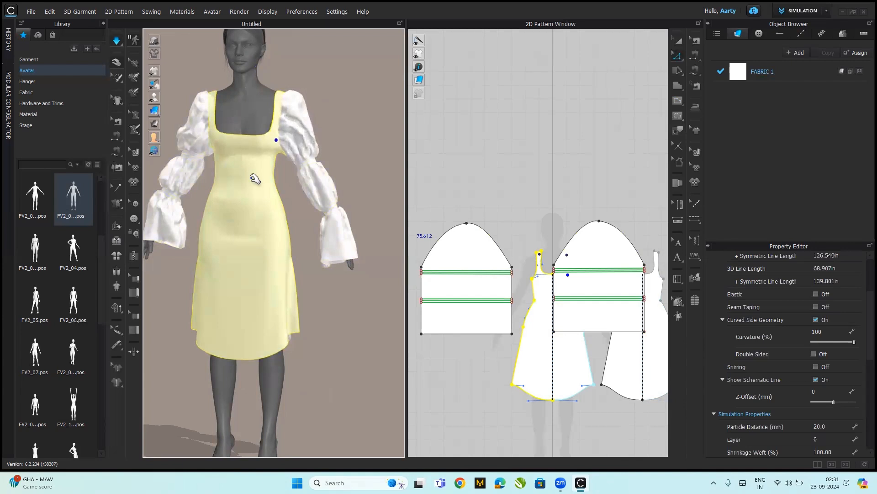
# Stop the simulation, select all garment patterns, and unfreeze the dress front
pyautogui.press('Escape')
pyautogui.hotkey('ctrl', 'a')
pyautogui.press('Escape')
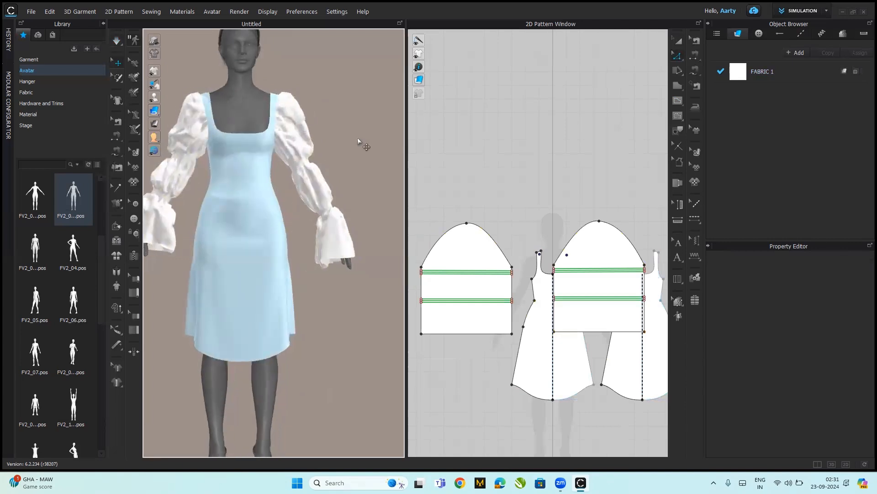
pyautogui.hotkey('ctrl', 'a')
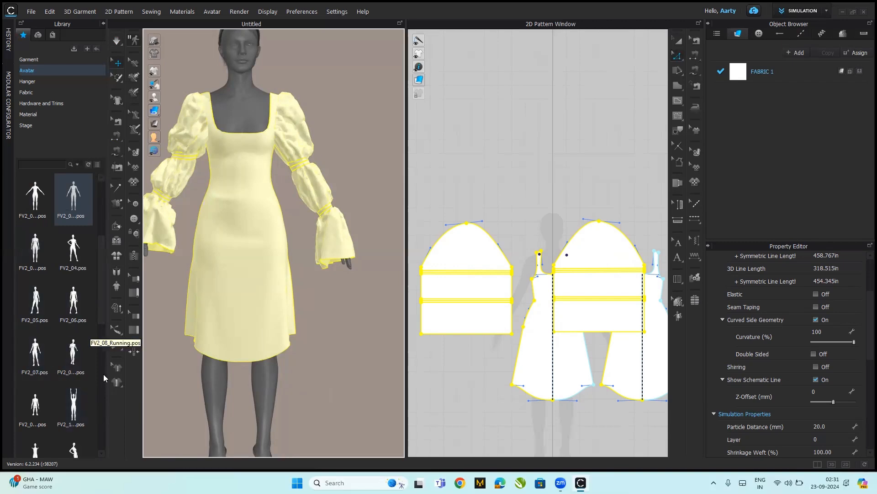
# Apply the FV2_S... pose to the avatar with Pose Only (Maintain Avatar Size), and clear the pattern selection
pyautogui.scroll(-4, 103, 374)
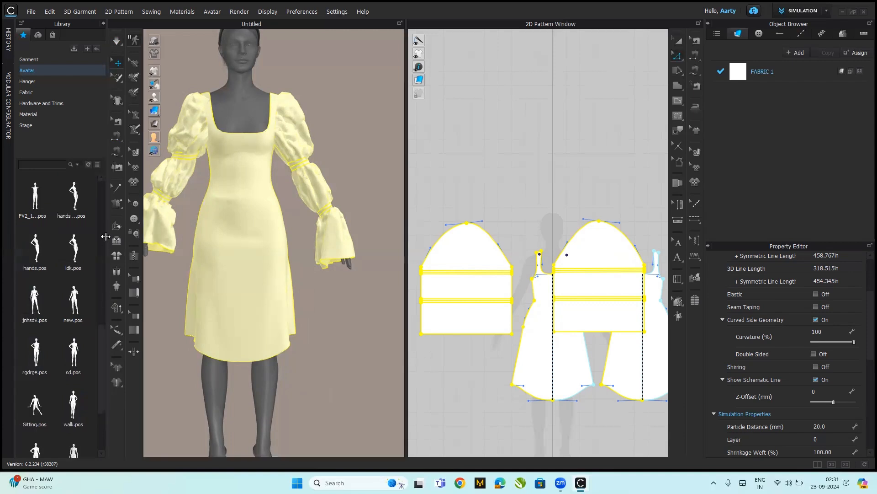
pyautogui.scroll(5, 104, 182)
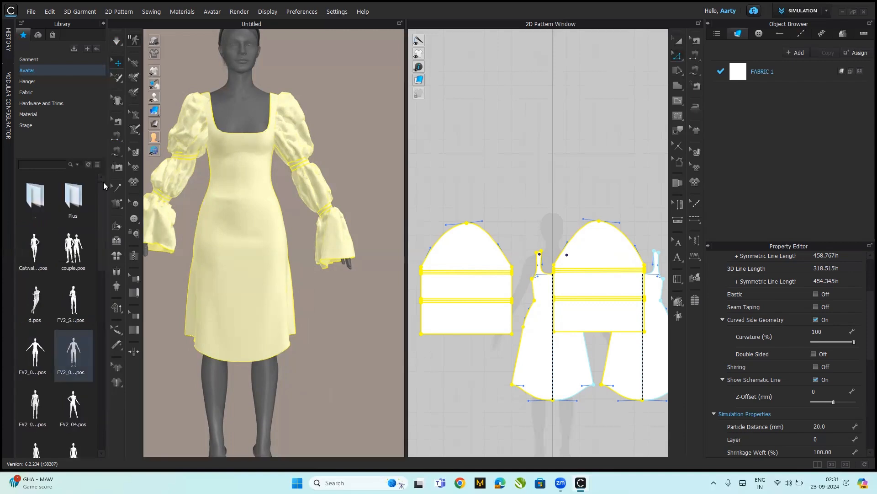
pyautogui.doubleClick(71, 306)
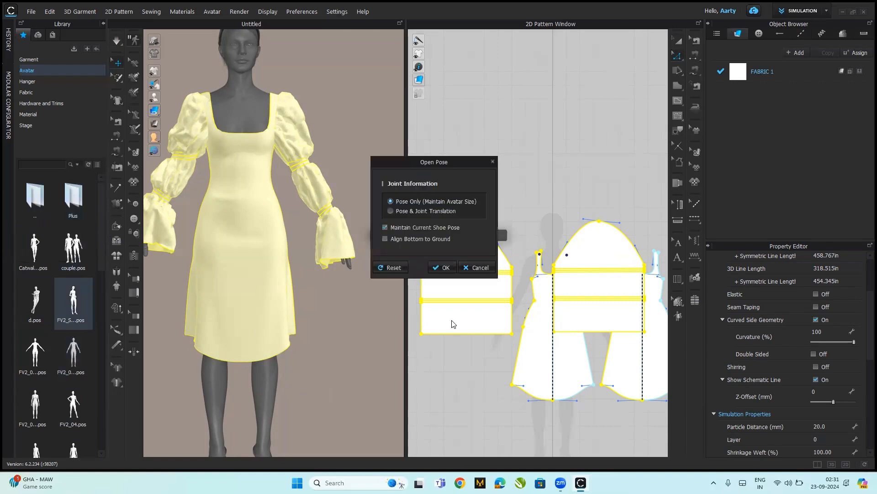
pyautogui.click(444, 268)
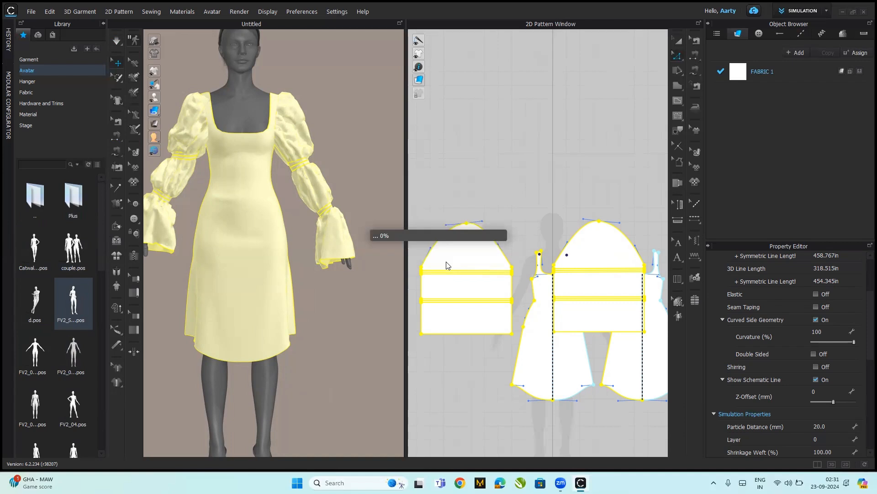
pyautogui.press('q')
pyautogui.click(347, 284)
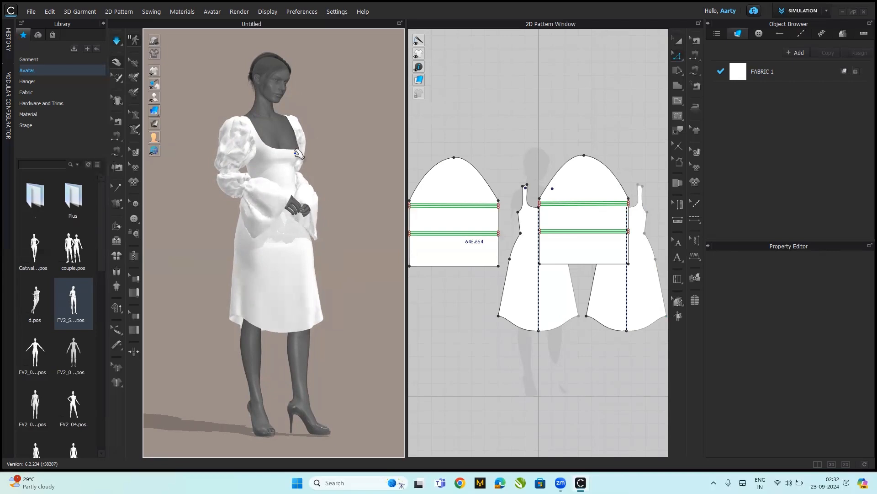
# Pull the dress front's neckline upward several times during simulation, mainly near the left strap
pyautogui.moveTo(299, 128); pyautogui.dragTo(285, 25)
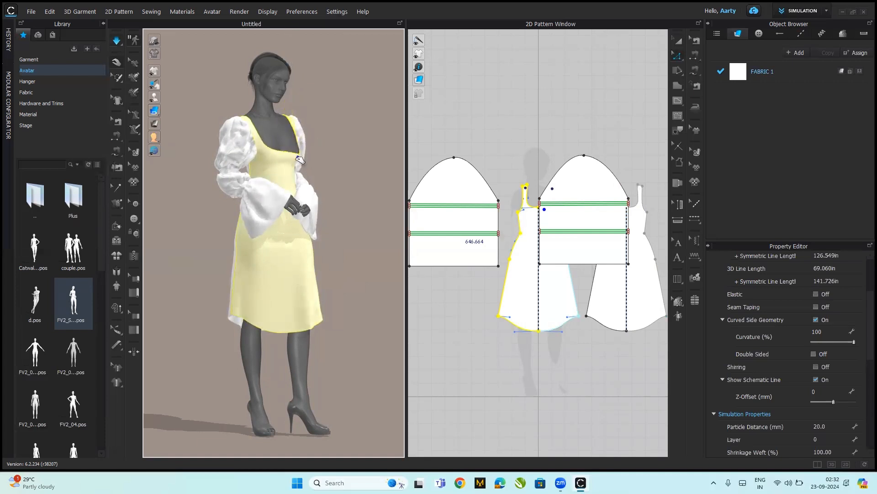
pyautogui.moveTo(303, 121); pyautogui.dragTo(325, 6)
pyautogui.moveTo(306, 117); pyautogui.dragTo(247, 121, button='right')
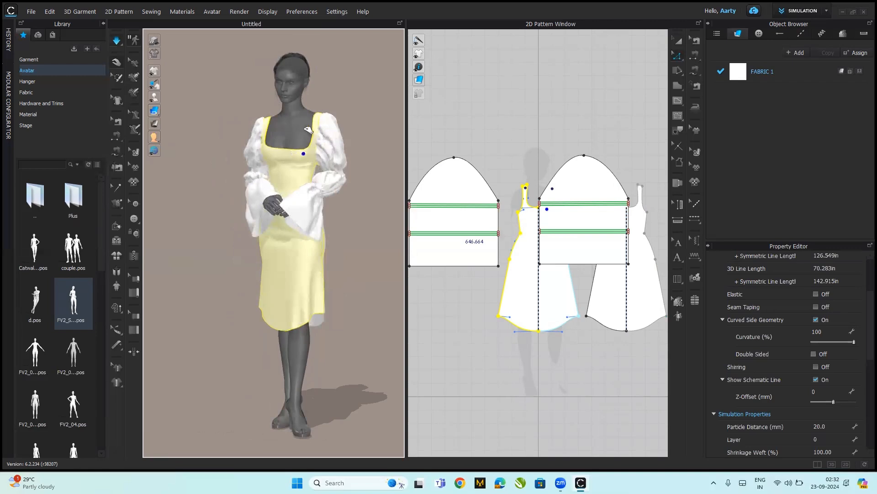
pyautogui.moveTo(304, 151)
pyautogui.mouseDown()
pyautogui.moveTo(273, 14)
pyautogui.moveTo(280, 37)
pyautogui.moveTo(340, 114)
pyautogui.mouseUp()
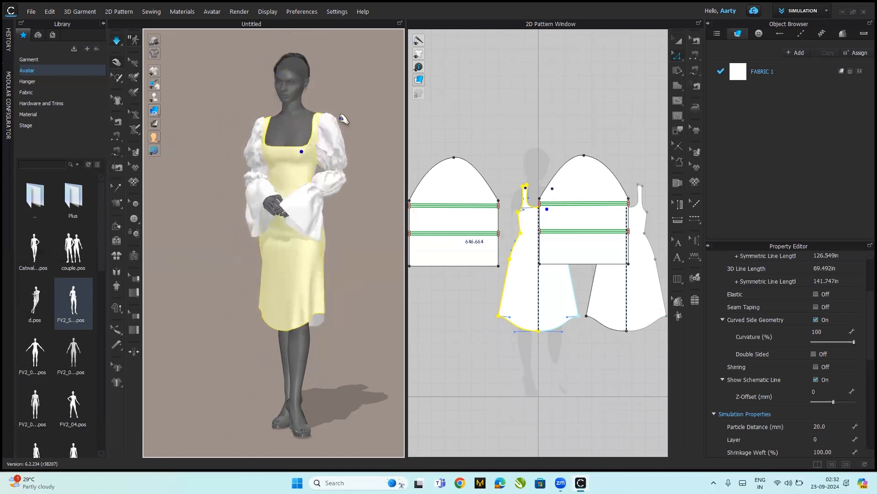
pyautogui.moveTo(297, 140); pyautogui.dragTo(292, 132)
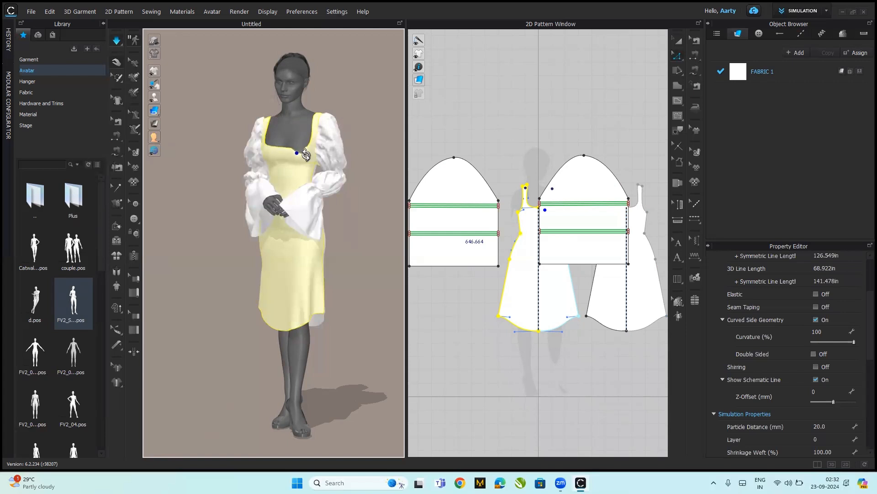
# Strengthen the dress front, pull its neckline upward near the left strap during simulation, and clear the selection
pyautogui.rightClick(306, 154)
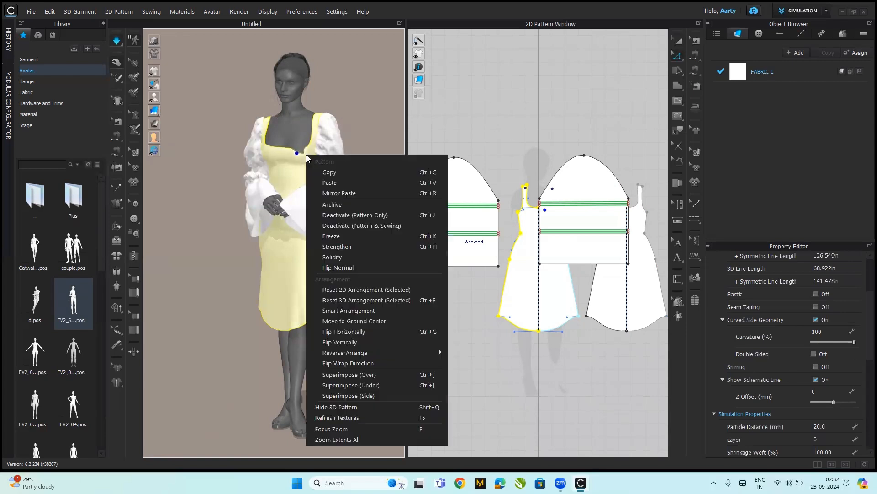
pyautogui.click(333, 246)
pyautogui.moveTo(315, 151); pyautogui.dragTo(304, 119)
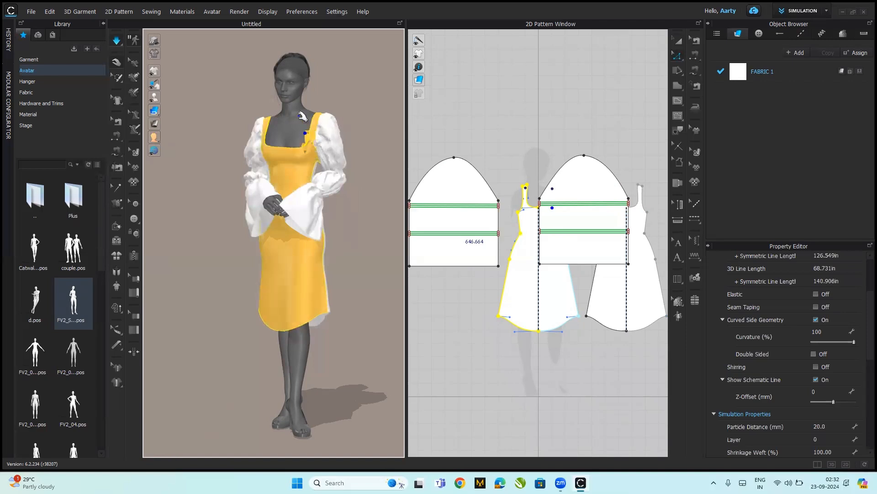
pyautogui.click(361, 129)
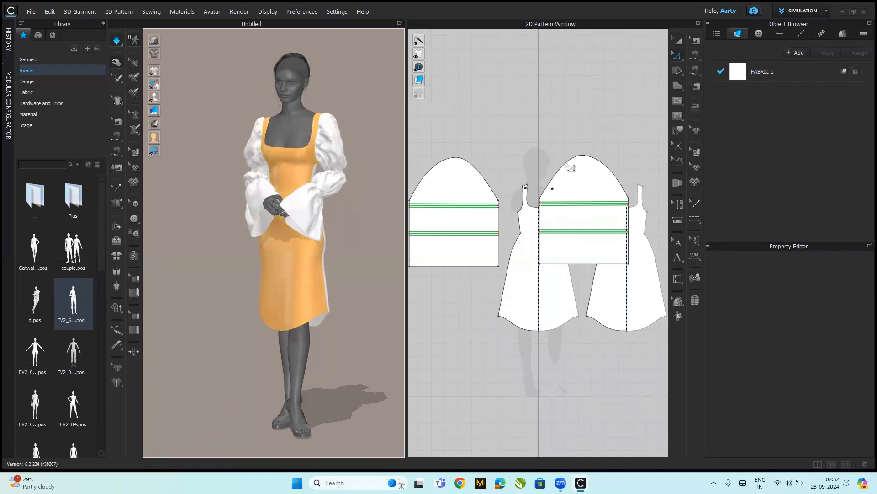
# Move the overlapping sleeve pattern off the dress patterns in 2D, and raise the front neckline's centre point by about 0.94 in
pyautogui.moveTo(574, 180); pyautogui.dragTo(611, 112)
pyautogui.press('z')
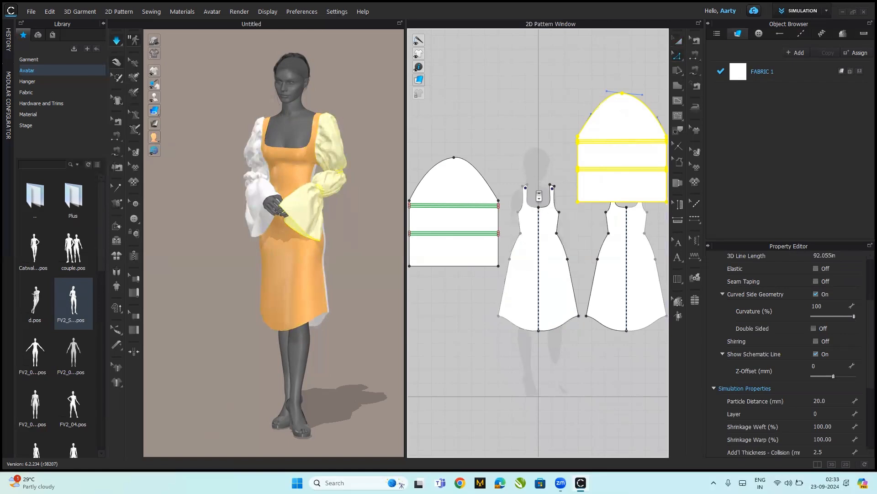
pyautogui.scroll(2, 539, 196)
pyautogui.scroll(2, 539, 197)
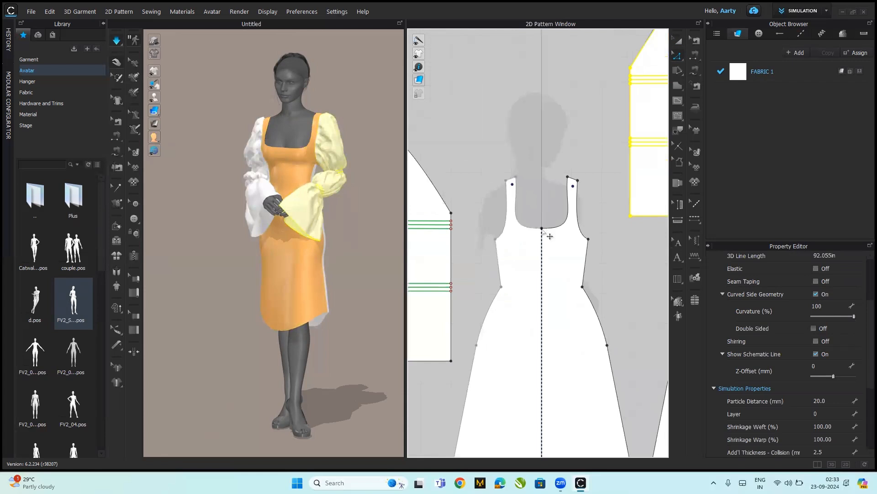
pyautogui.click(542, 227)
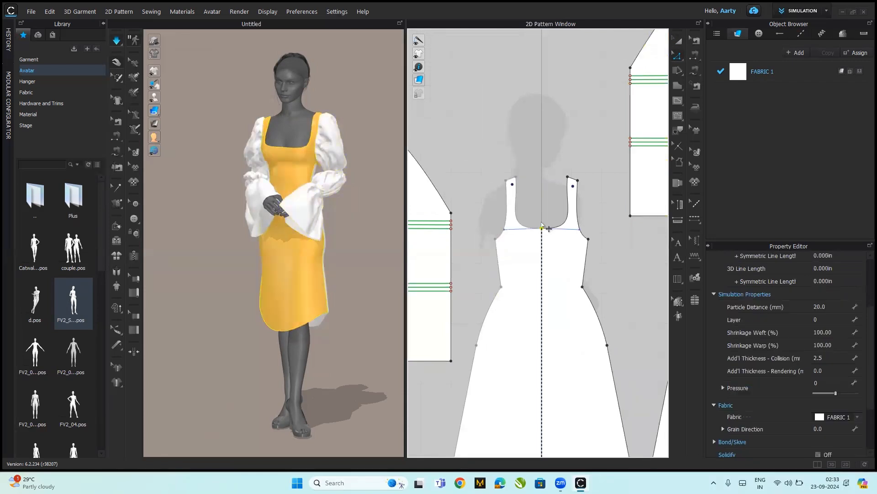
pyautogui.moveTo(542, 223); pyautogui.dragTo(494, 237)
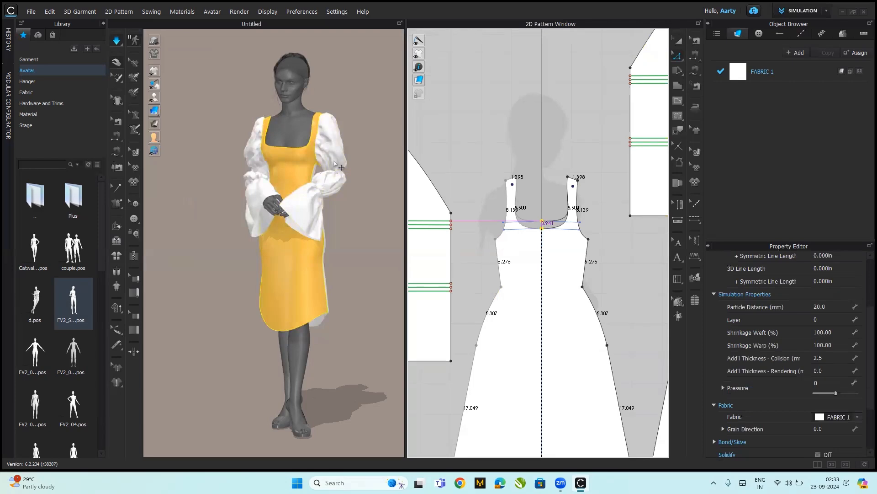
# Simulate the garment with the reshaped front neckline, and stop the simulation
pyautogui.press('space')
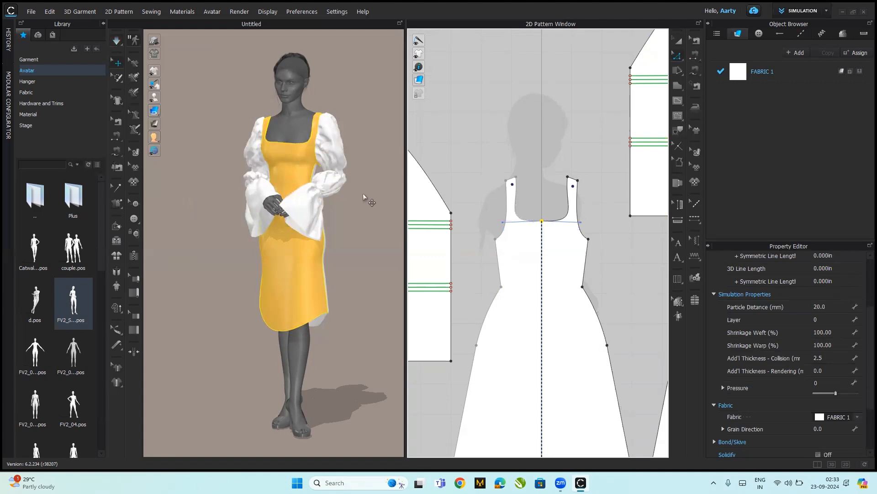
pyautogui.press('space')
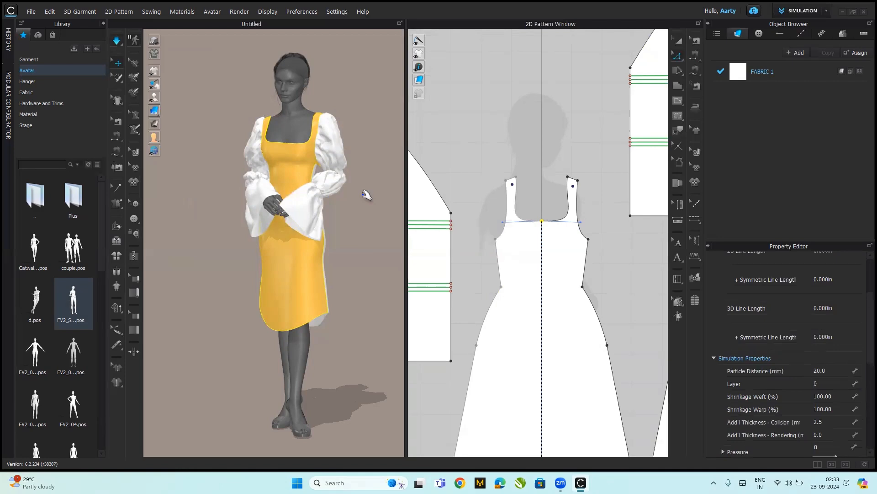
pyautogui.press('space')
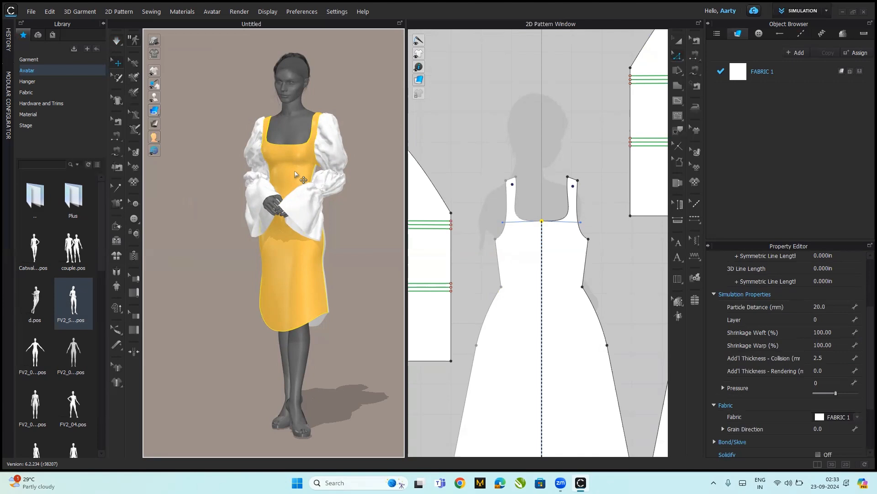
pyautogui.click(295, 175)
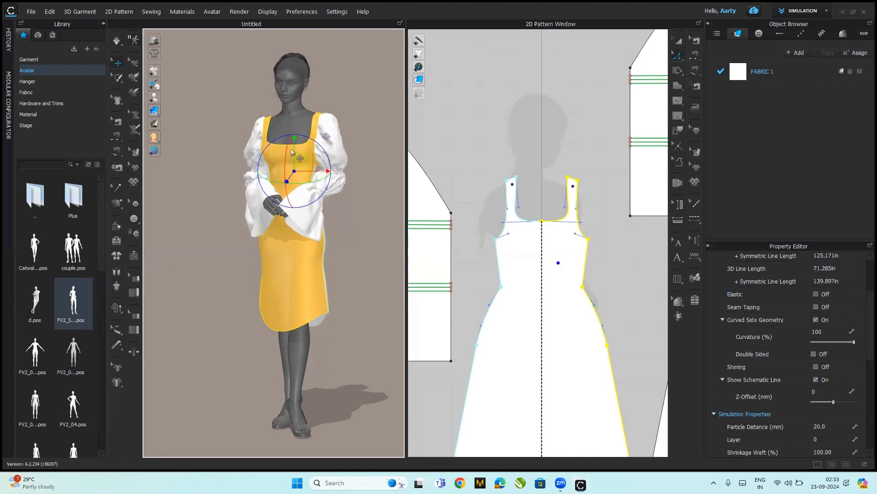
pyautogui.hotkey('shift', 'q')
pyautogui.click(253, 146)
pyautogui.hotkey('ctrl', 'z')
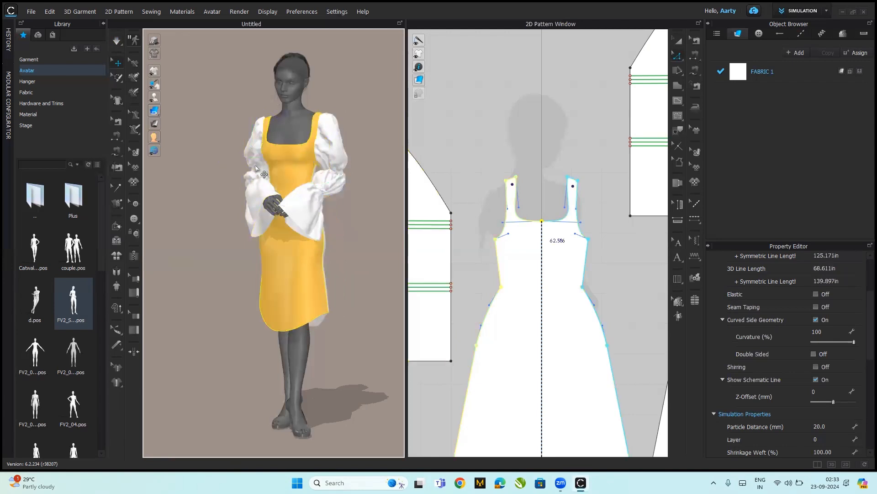
# Select both sleeves and the dress front on the avatar and freeze them
pyautogui.click(255, 166)
pyautogui.keyDown('shift'); pyautogui.click(325, 156); pyautogui.keyUp('shift')
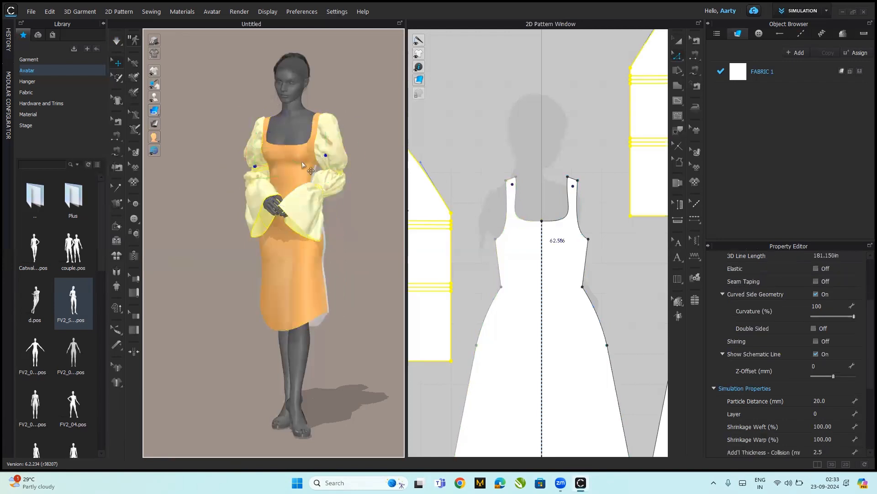
pyautogui.keyDown('shift'); pyautogui.click(296, 170); pyautogui.keyUp('shift')
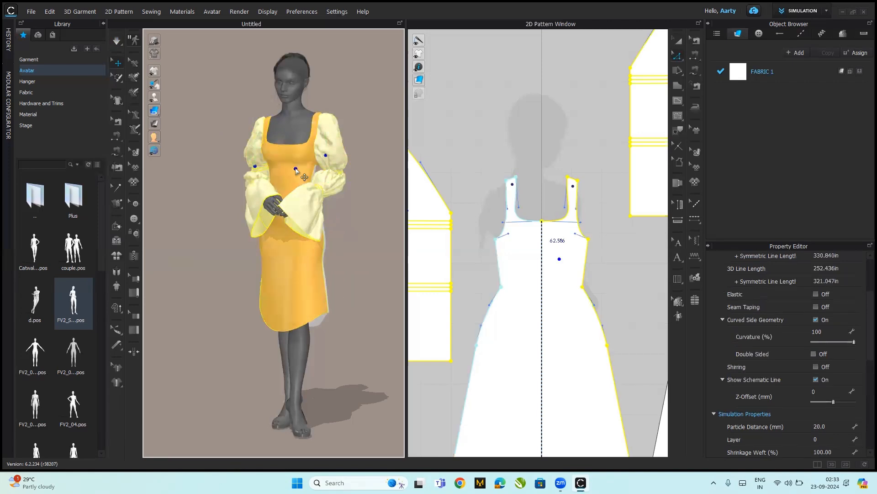
# Move the dress back pattern down and away from the sleeve pattern in 2D, and clear the selection
pyautogui.moveTo(356, 247); pyautogui.dragTo(249, 260, button='right')
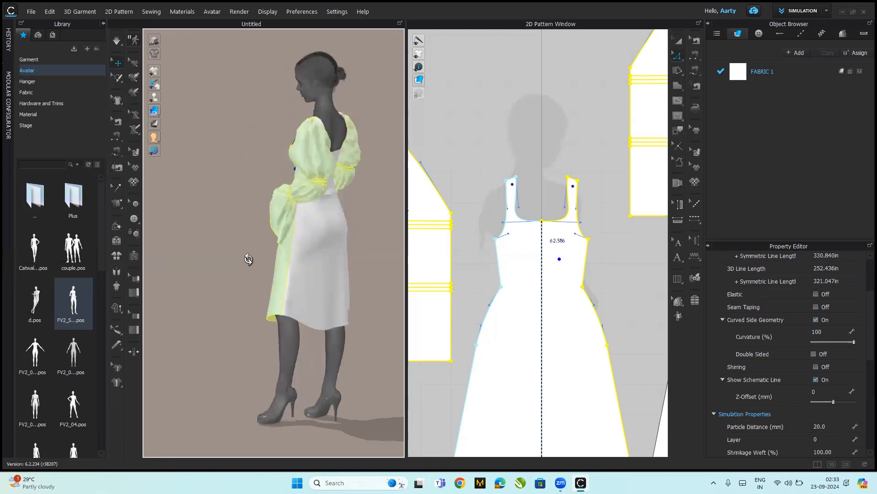
pyautogui.scroll(-5, 512, 293)
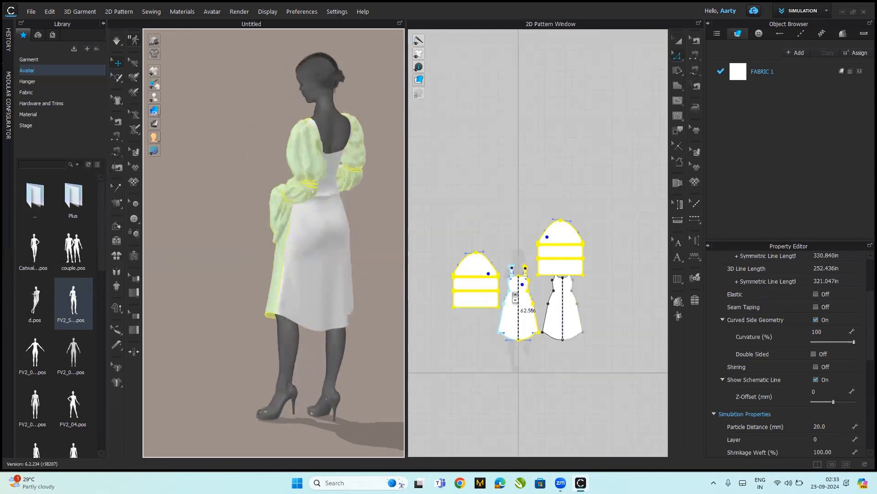
pyautogui.scroll(4, 572, 327)
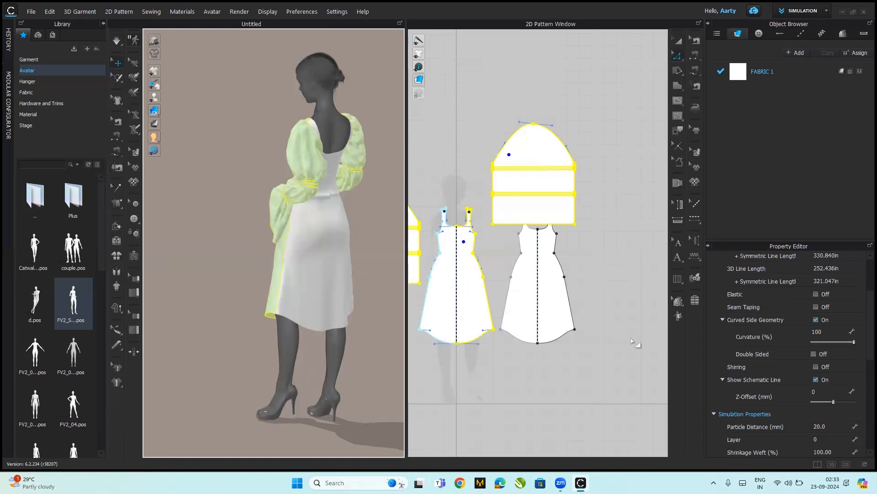
pyautogui.press('a')
pyautogui.click(563, 318)
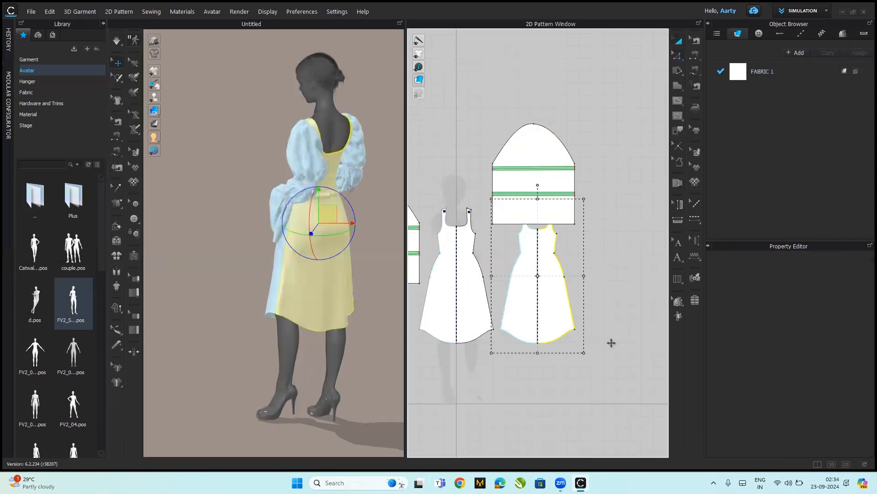
pyautogui.moveTo(563, 318); pyautogui.dragTo(611, 342)
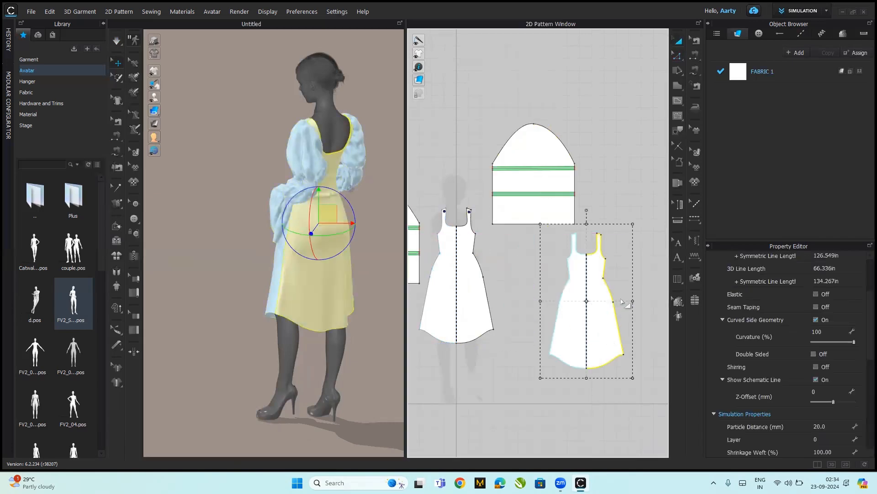
pyautogui.click(617, 185)
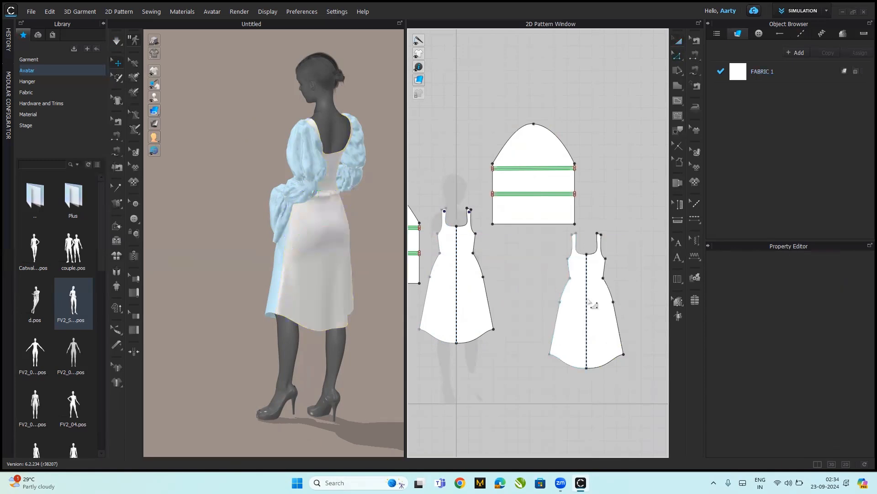
# Lower the dress back's centre hem point far down, and lengthen the front by lowering its centre hem point about 10.2 in and its side corners
pyautogui.click(587, 368)
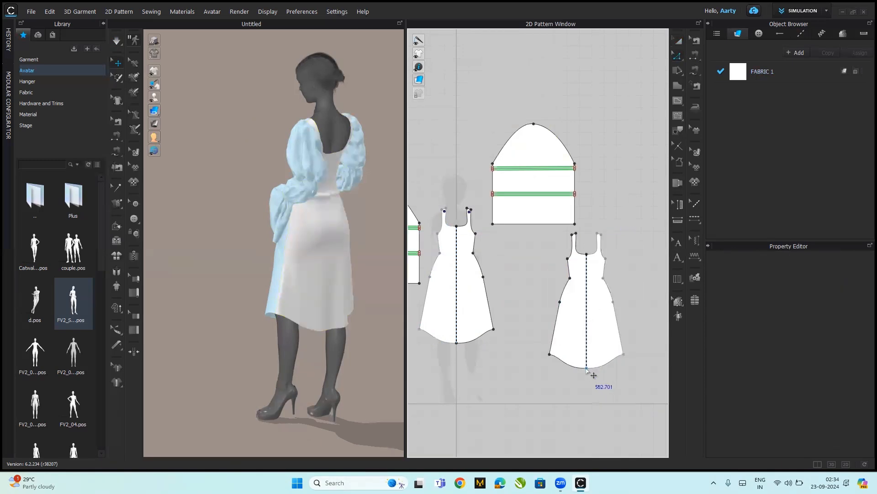
pyautogui.moveTo(586, 402); pyautogui.dragTo(590, 438)
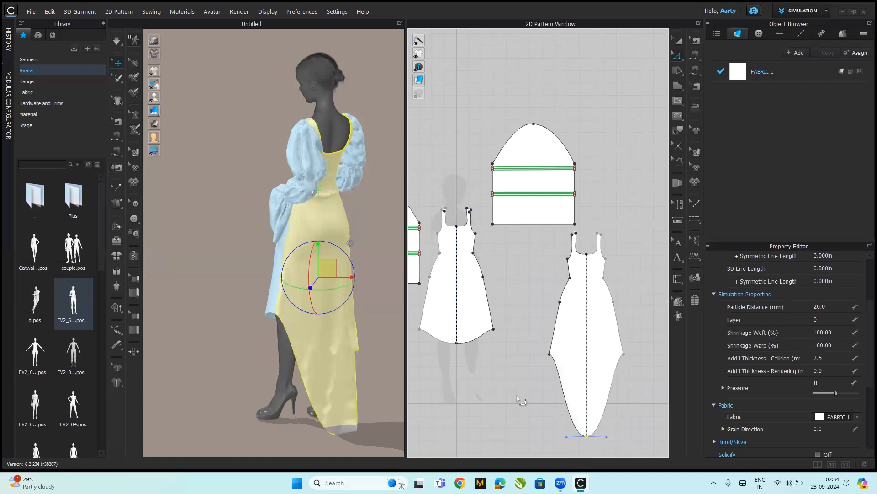
pyautogui.moveTo(458, 343); pyautogui.dragTo(457, 376)
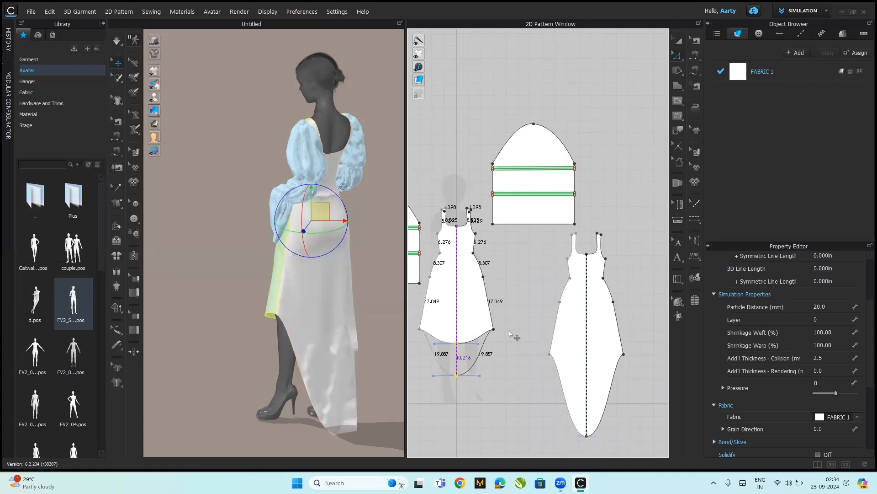
pyautogui.moveTo(495, 332); pyautogui.dragTo(499, 353)
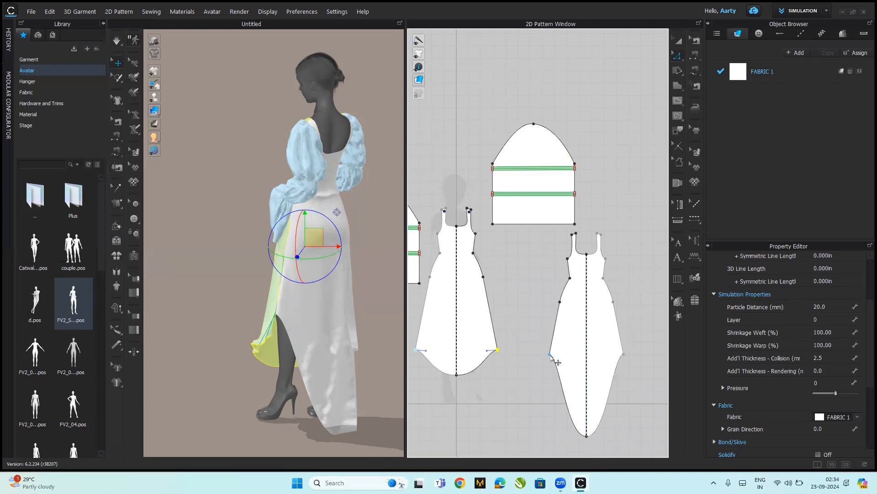
# Lower the back's side hem corners to give side edges of about 27.8 in, and raise the front's centre hem point into an upward curve
pyautogui.click(550, 355)
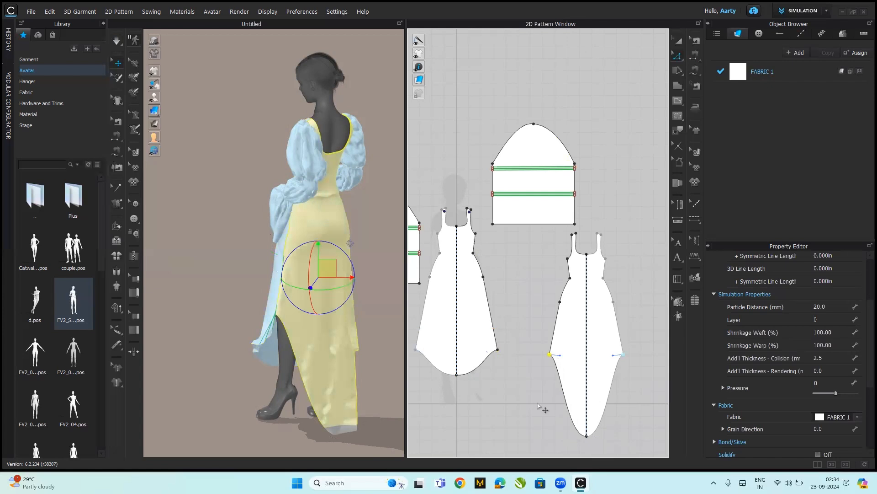
pyautogui.moveTo(538, 406); pyautogui.dragTo(540, 406)
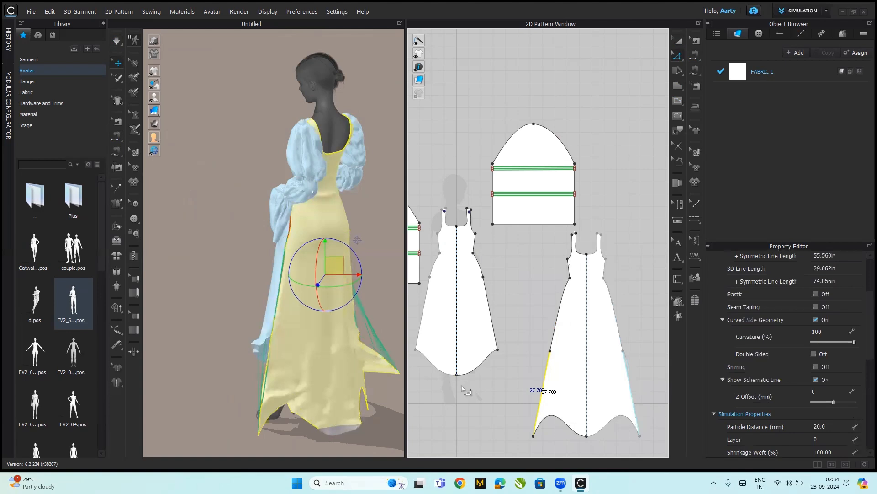
pyautogui.hotkey('ctrl', 'z')
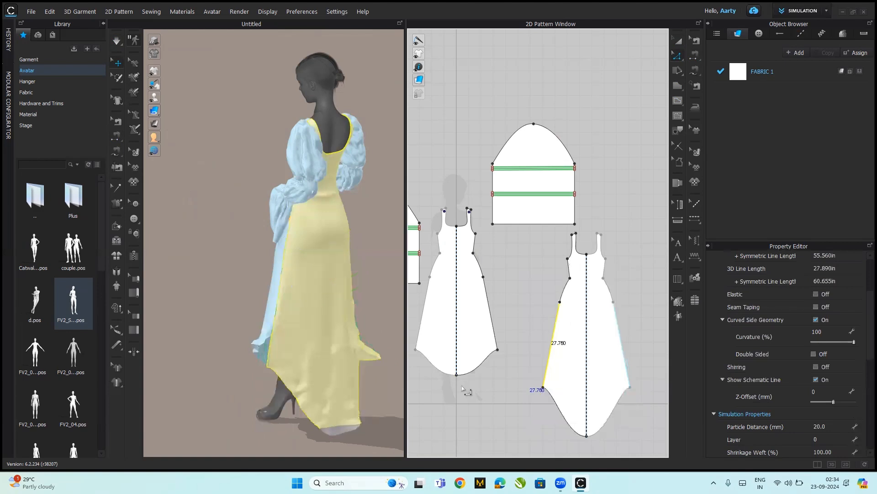
pyautogui.click(464, 352)
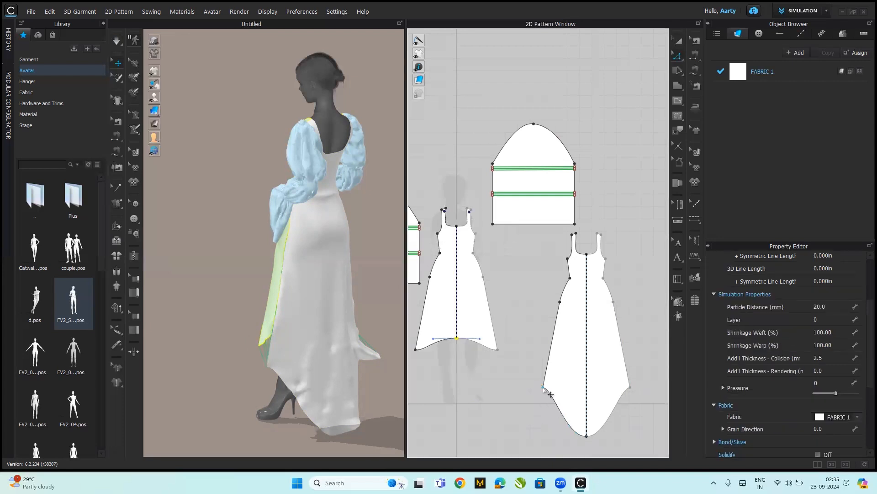
# Move the side hem corners of both the dress back and front outward, and simulate the flared skirt
pyautogui.moveTo(544, 387); pyautogui.dragTo(534, 385)
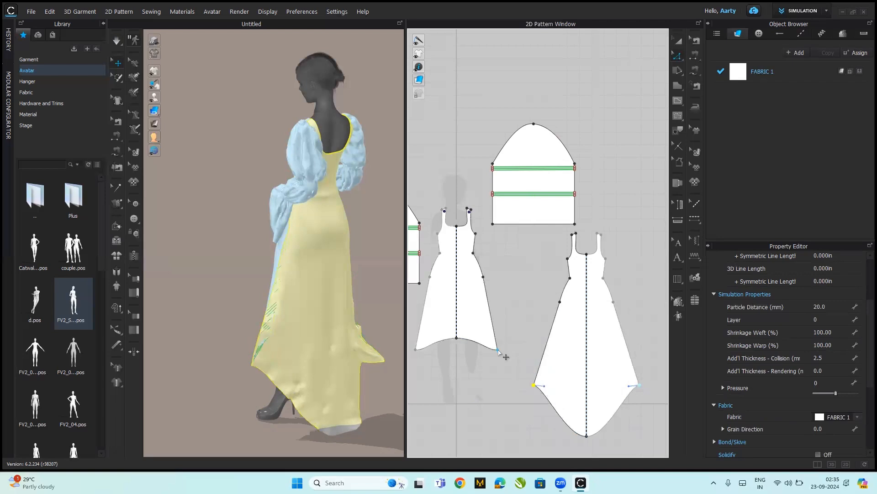
pyautogui.moveTo(498, 351); pyautogui.dragTo(511, 361)
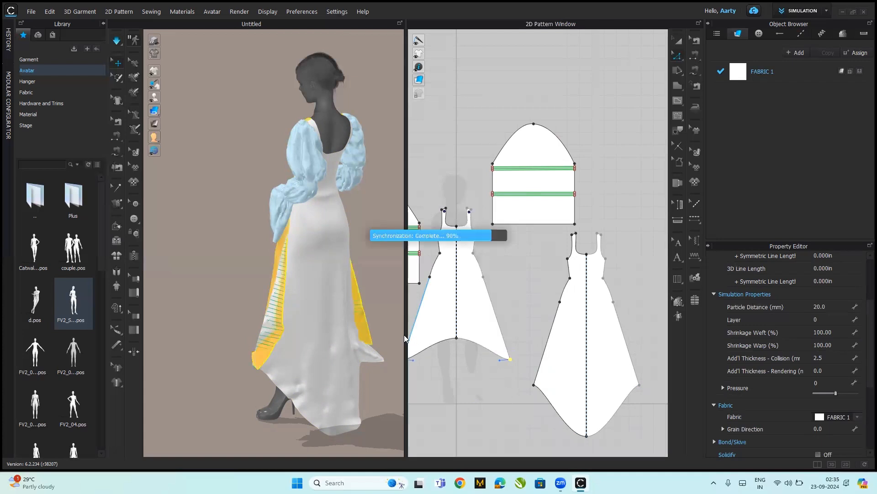
pyautogui.press('space')
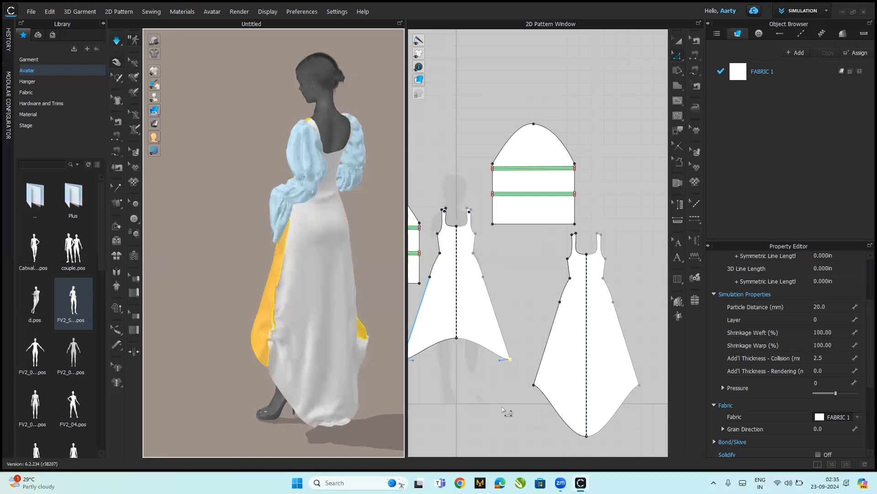
# Lower the back's centre hem point, round the hem into a wide curve, and move its side corners outward to form a train
pyautogui.scroll(-5, 575, 378)
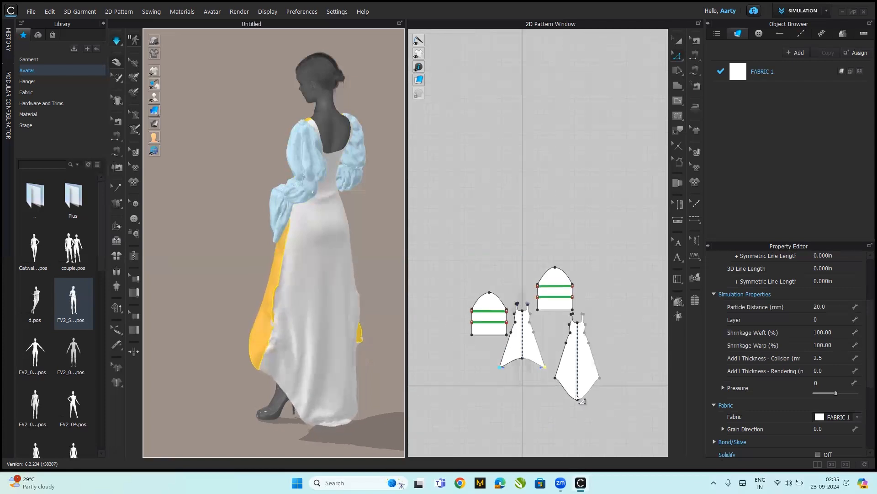
pyautogui.moveTo(578, 400); pyautogui.dragTo(580, 432)
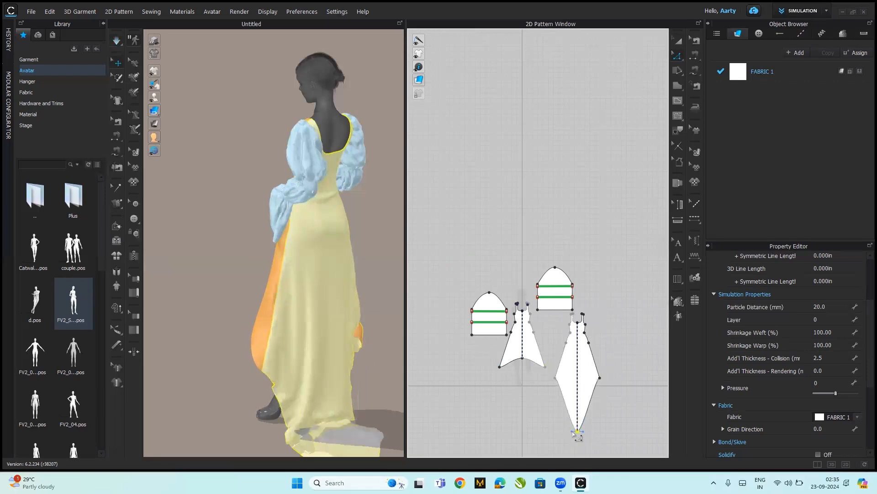
pyautogui.click(570, 433)
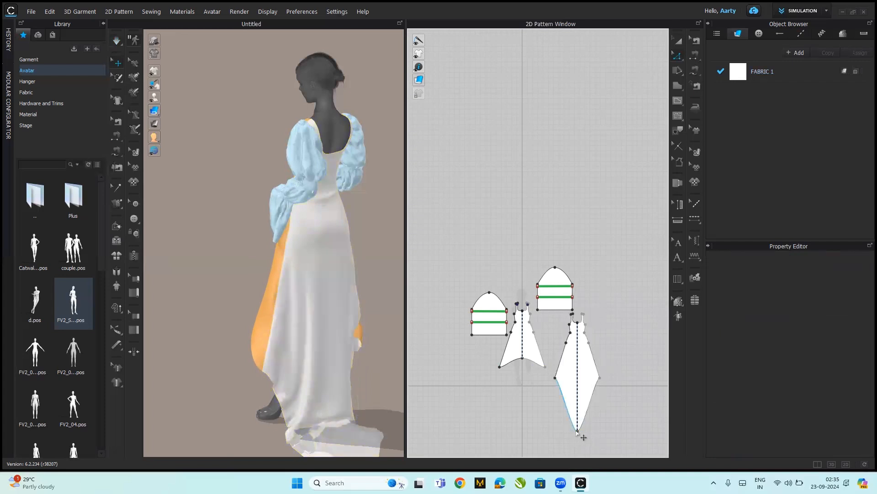
pyautogui.click(578, 432)
pyautogui.moveTo(572, 430); pyautogui.dragTo(555, 430)
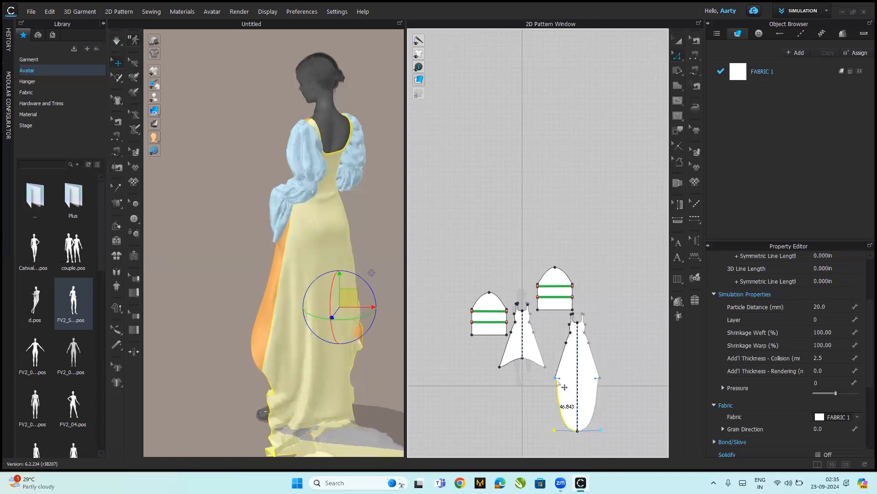
pyautogui.moveTo(564, 382); pyautogui.dragTo(555, 381)
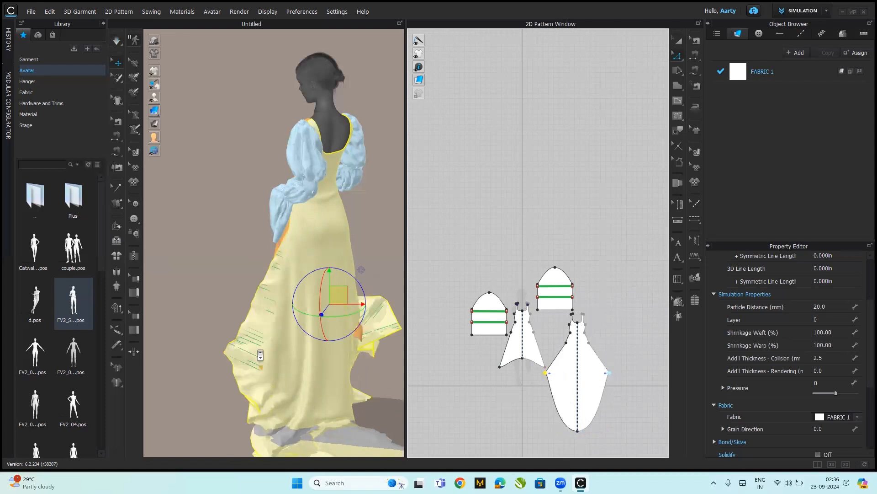
# Simulate the garment and pull the back train out behind the avatar
pyautogui.scroll(-2, 260, 355)
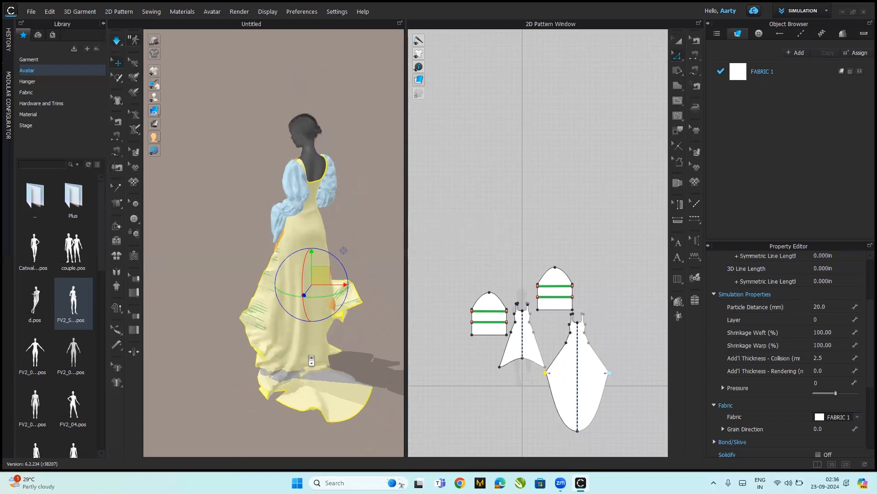
pyautogui.press('space')
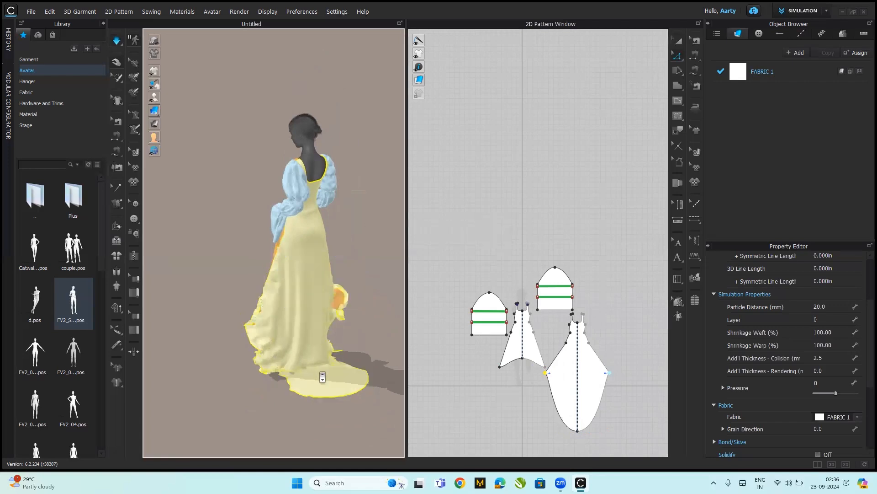
pyautogui.moveTo(358, 372)
pyautogui.mouseDown(button='right')
pyautogui.moveTo(382, 372)
pyautogui.moveTo(364, 370)
pyautogui.mouseUp(button='right')
pyautogui.moveTo(328, 377); pyautogui.dragTo(466, 346)
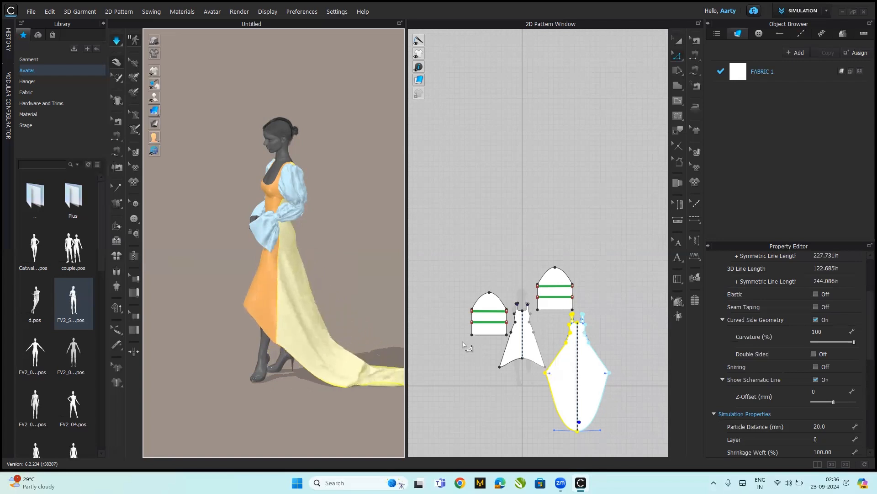
# Lower the front's side hem corners and extend the back's side corners about 5.3 in outward and down
pyautogui.click(503, 376)
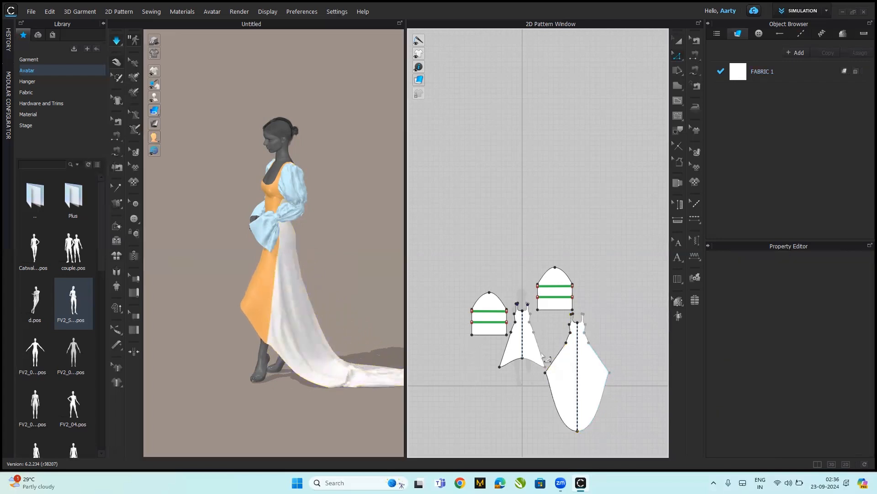
pyautogui.click(500, 378)
pyautogui.moveTo(499, 367); pyautogui.dragTo(497, 378)
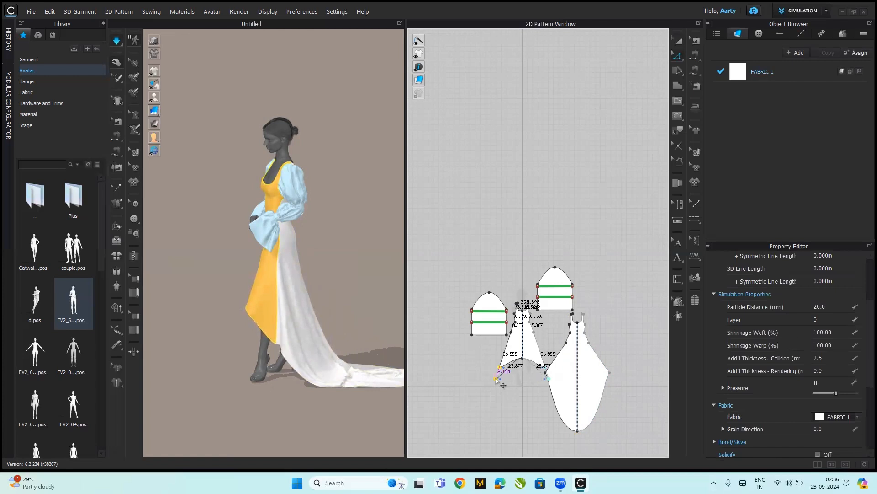
pyautogui.click(609, 373)
pyautogui.moveTo(609, 373); pyautogui.dragTo(614, 378)
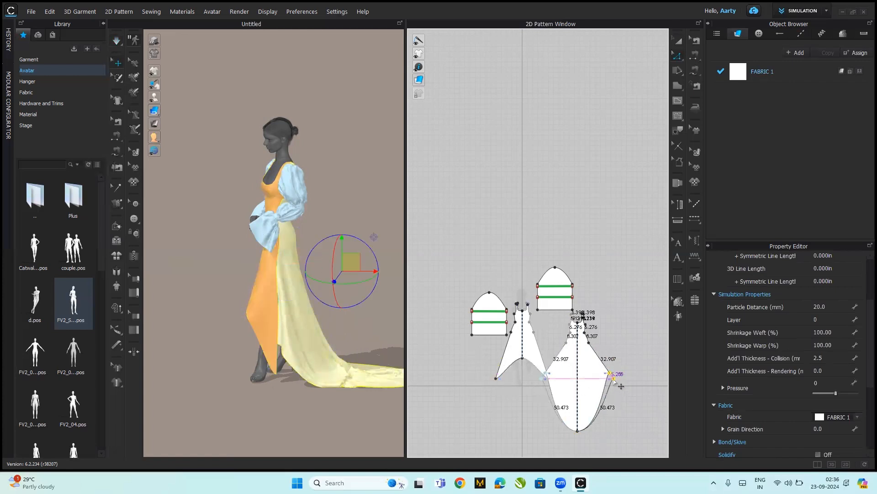
# Lower the front's centre hem point, simulate the garment, and clear the selection
pyautogui.moveTo(532, 364); pyautogui.dragTo(531, 373)
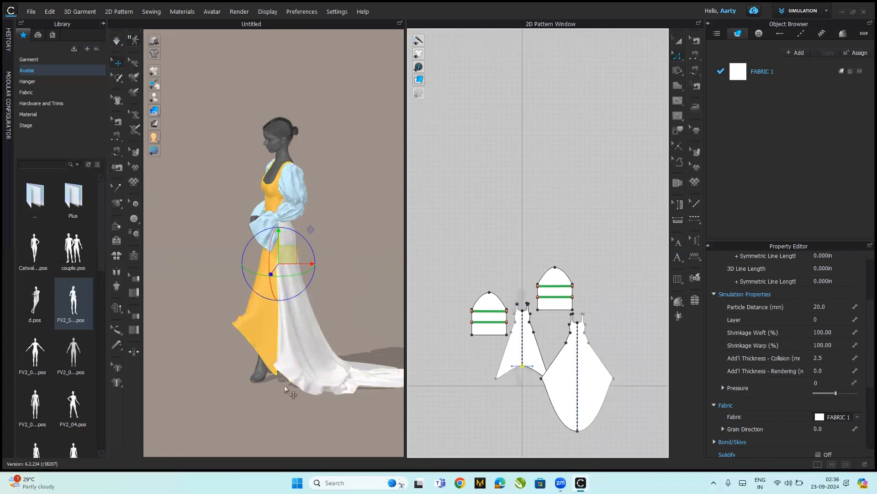
pyautogui.moveTo(359, 386); pyautogui.dragTo(395, 316, button='right')
pyautogui.press('space')
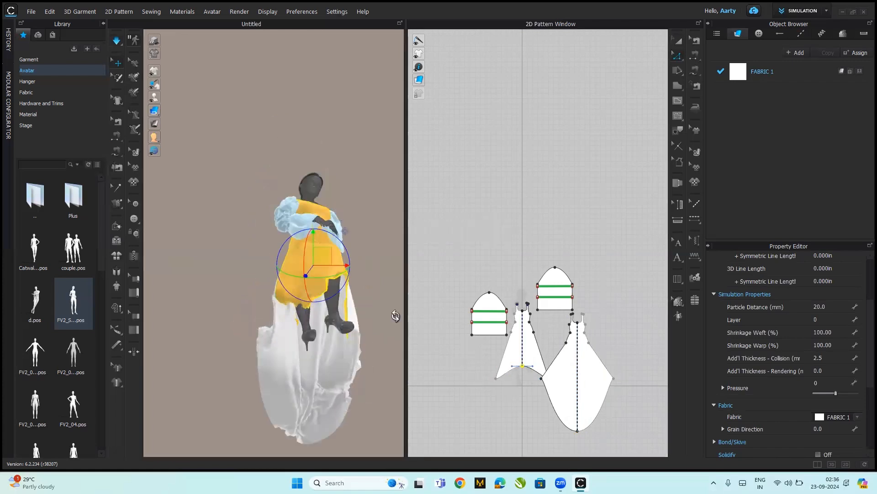
pyautogui.moveTo(323, 350); pyautogui.dragTo(316, 396, button='right')
pyautogui.rightClick(316, 396)
pyautogui.click(249, 359)
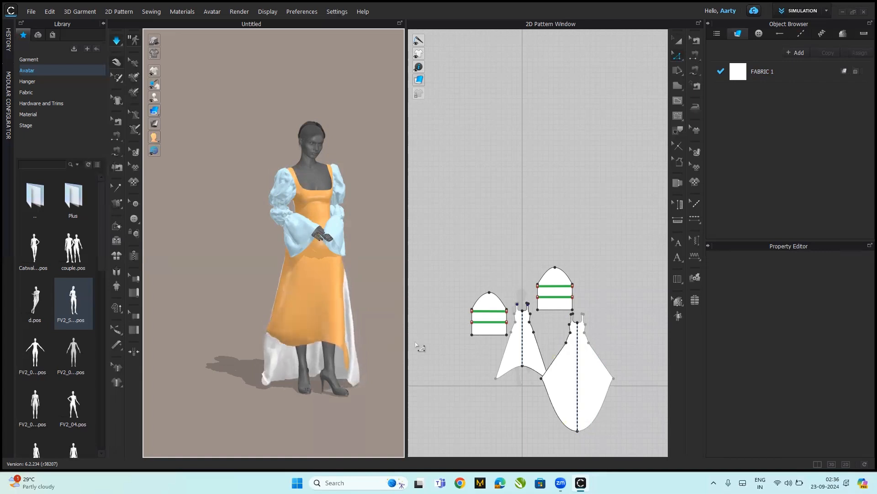
# Remove the strengthening from the dress front on the avatar and let the fabric settle in the simulation
pyautogui.click(315, 311)
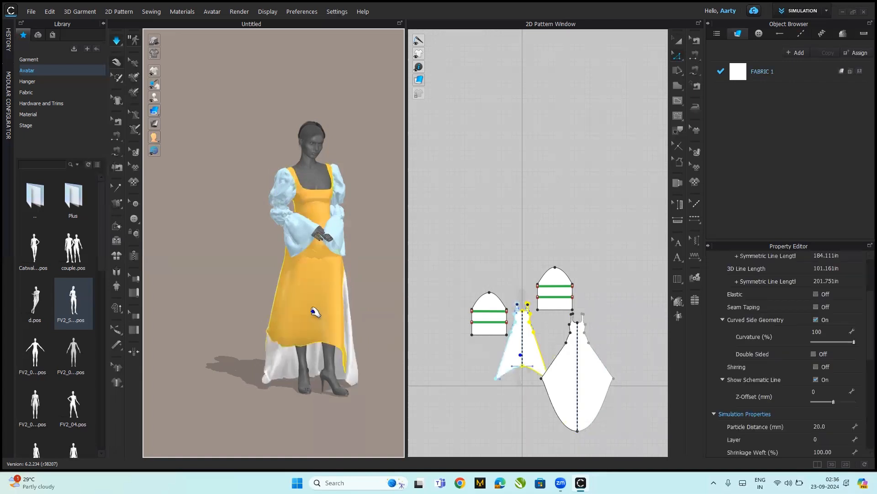
pyautogui.click(378, 329)
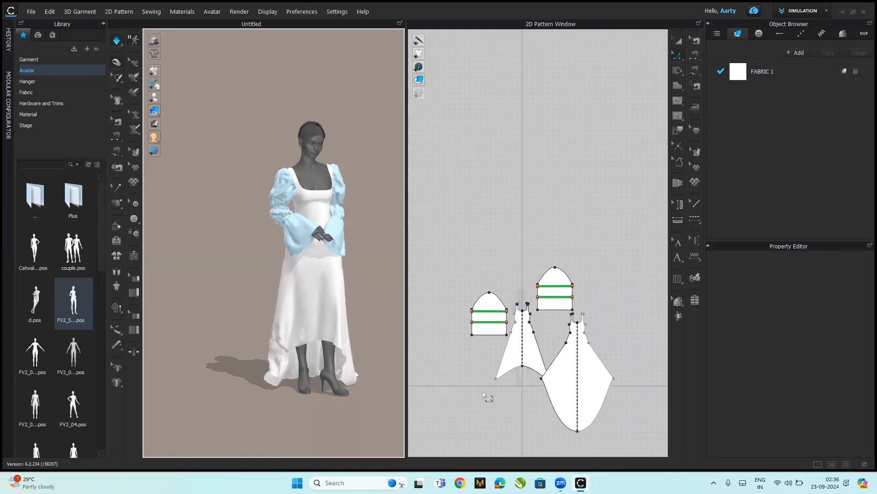
pyautogui.moveTo(230, 424); pyautogui.dragTo(314, 427, button='right')
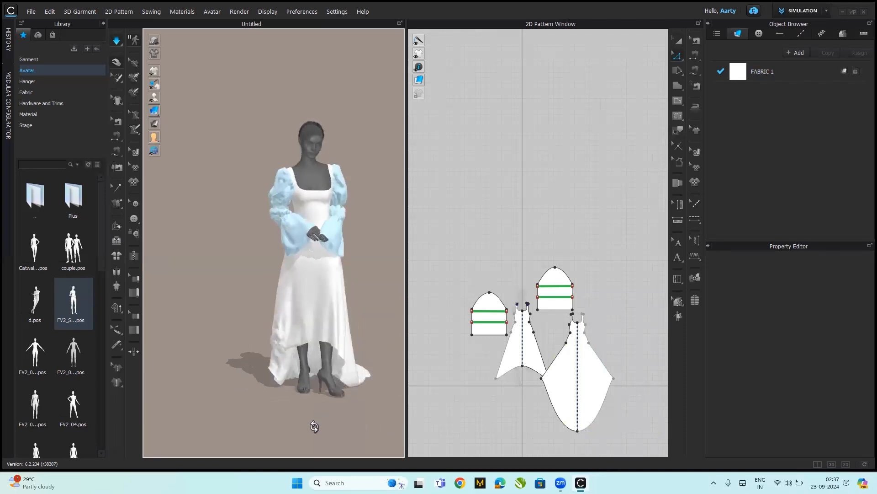
# Delete the hip-level side point of the dress front, move its side hem corners outward, and simulate
pyautogui.click(518, 341)
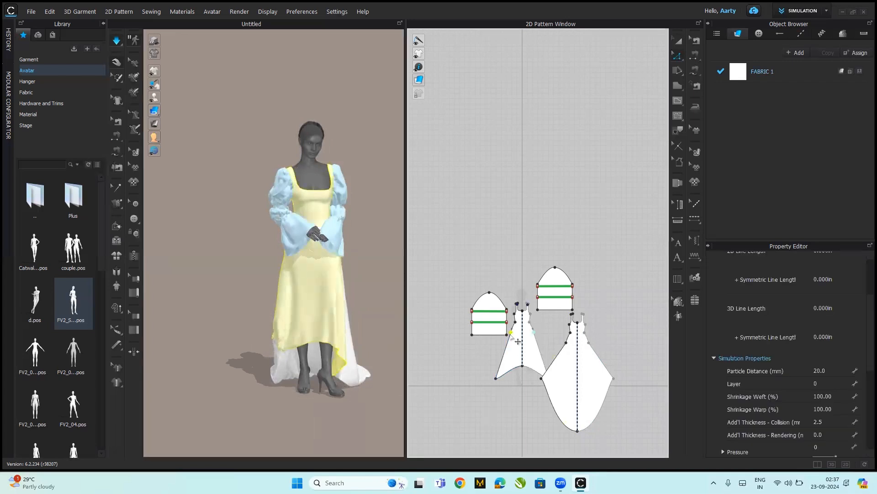
pyautogui.press('Delete')
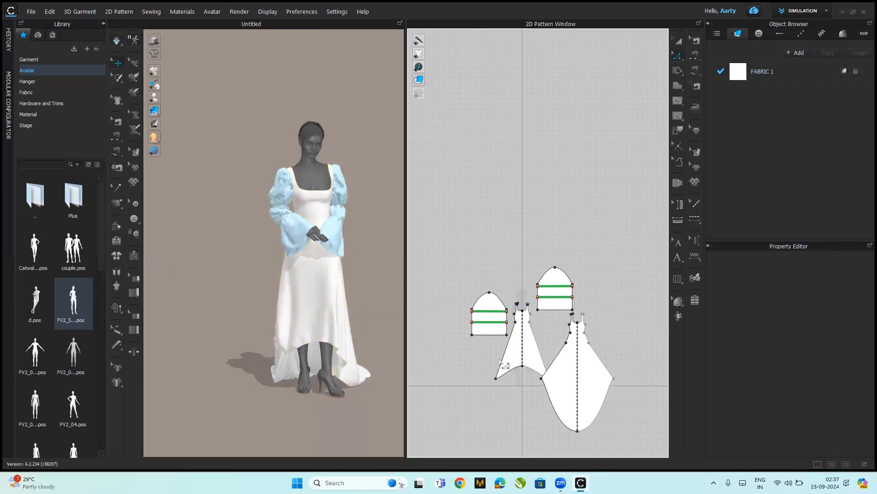
pyautogui.moveTo(496, 379); pyautogui.dragTo(492, 382)
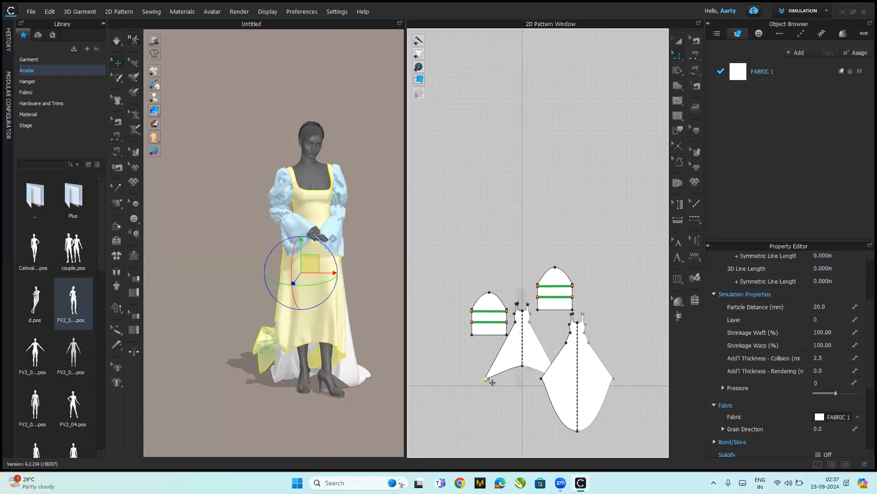
pyautogui.press('space')
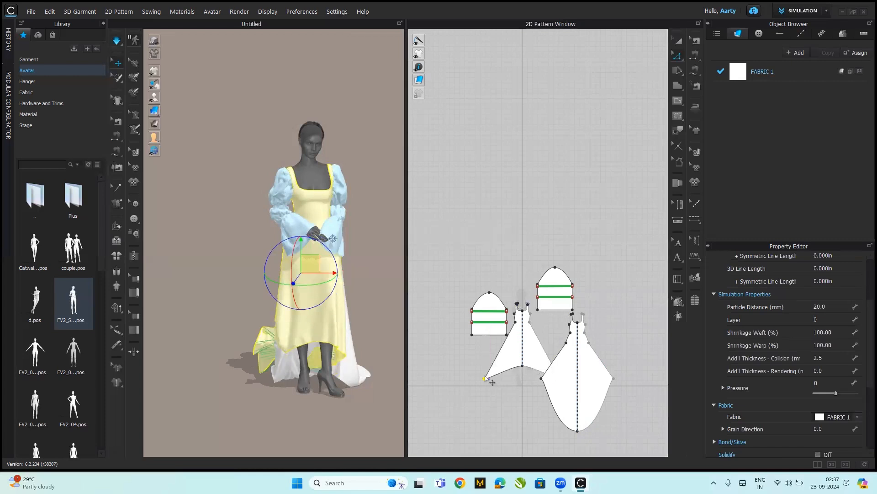
# Lower the front's centre hem point slightly to flatten the hem curve, and simulate the change
pyautogui.click(523, 371)
pyautogui.moveTo(522, 373); pyautogui.dragTo(522, 376)
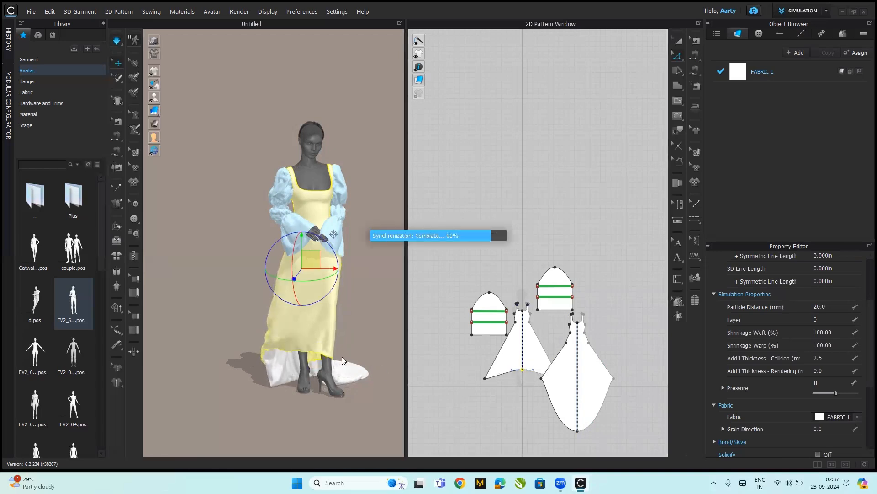
pyautogui.press('space')
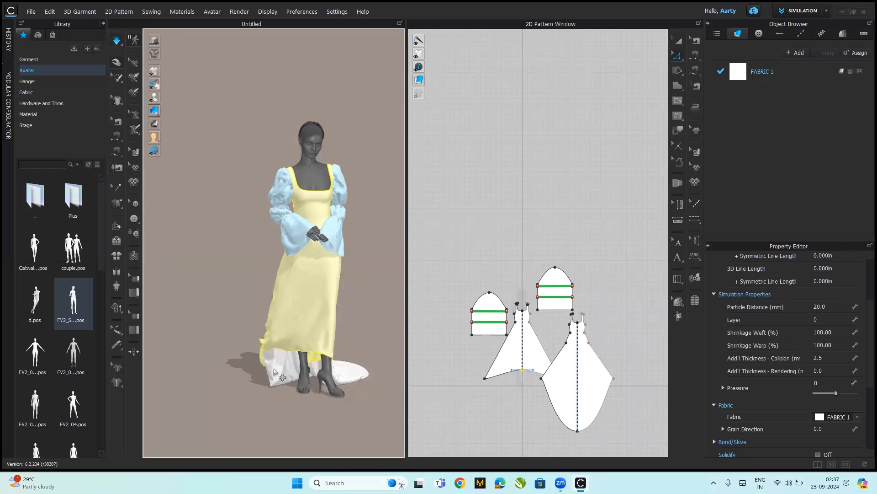
# Pull the dress back's train and the front skirt fabric on the simulating avatar to arrange the drape
pyautogui.moveTo(276, 368); pyautogui.dragTo(360, 365, button='right')
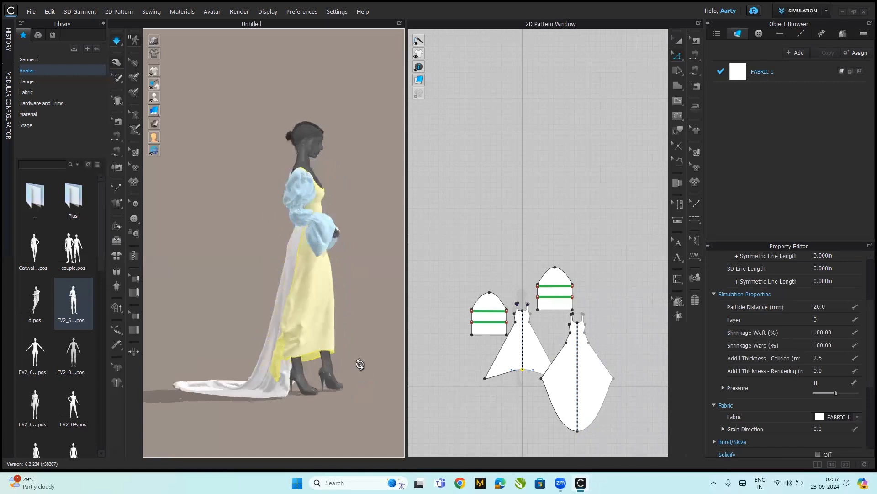
pyautogui.click(273, 387)
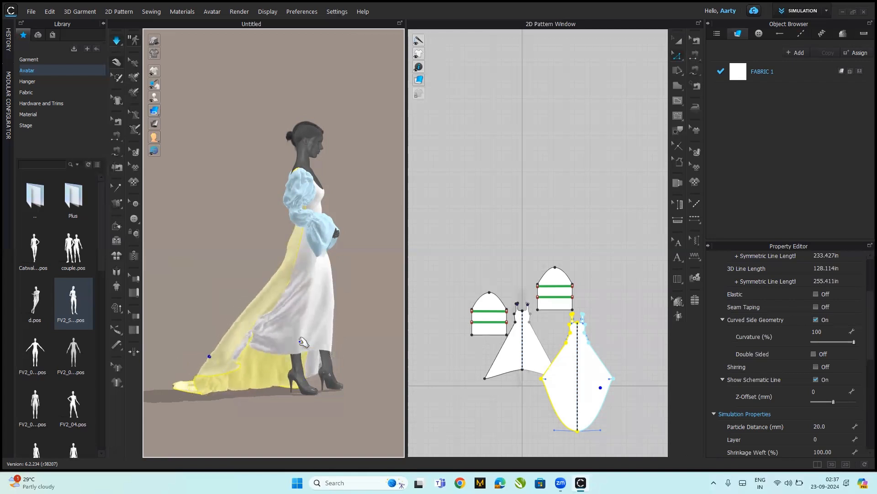
pyautogui.click(330, 340)
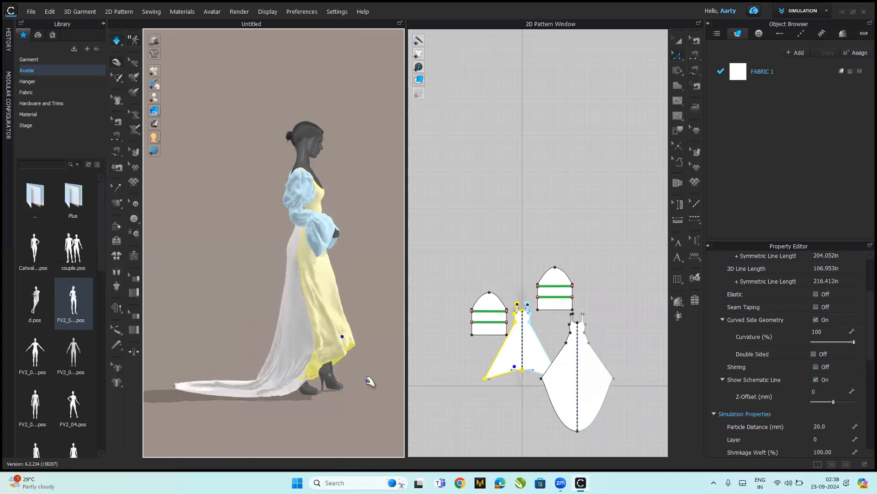
pyautogui.moveTo(366, 384); pyautogui.dragTo(318, 388, button='right')
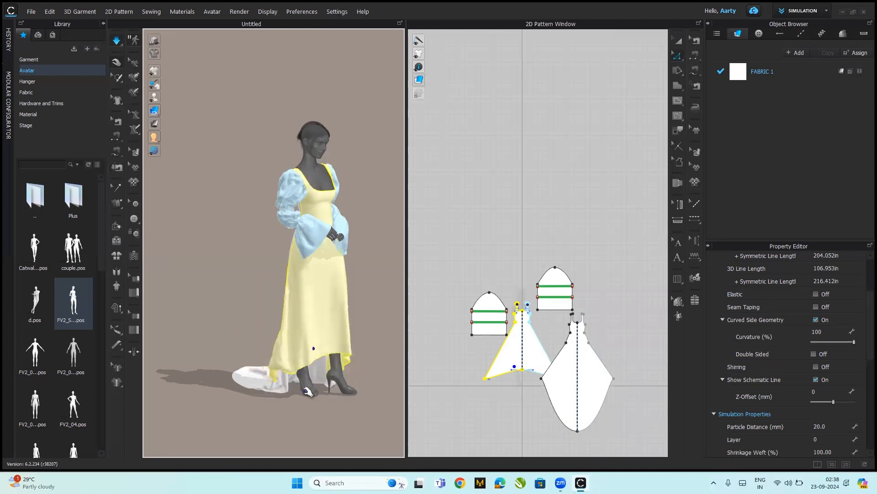
pyautogui.moveTo(352, 417); pyautogui.dragTo(290, 409, button='right')
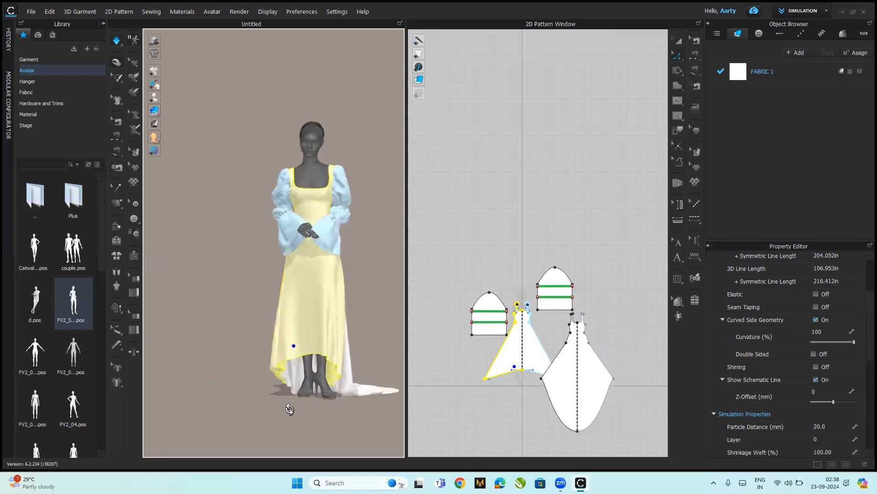
# Lower the dress front's side hem corners straight down by about 5 in to lengthen the side seams
pyautogui.moveTo(272, 417); pyautogui.dragTo(435, 439, button='right')
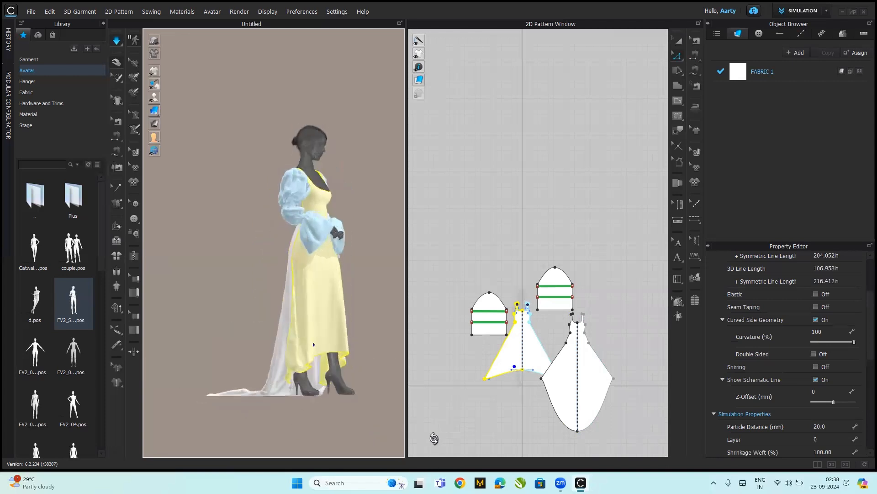
pyautogui.scroll(2, 378, 338)
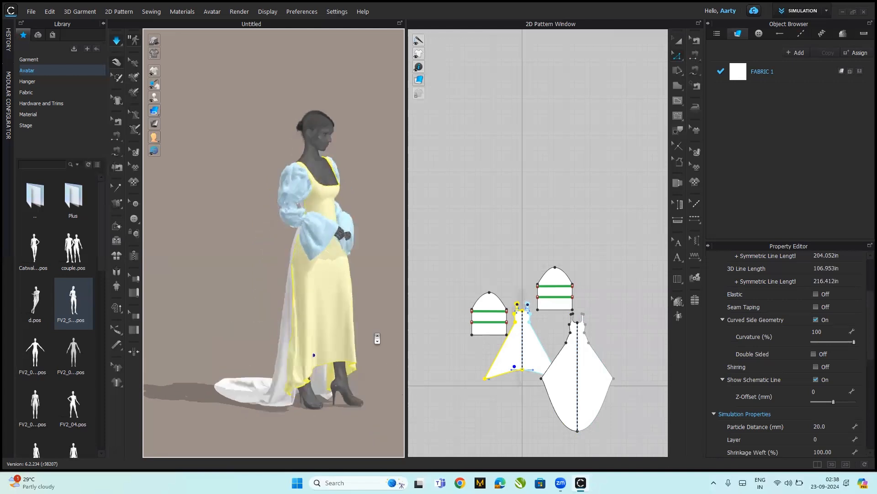
pyautogui.scroll(1, 378, 338)
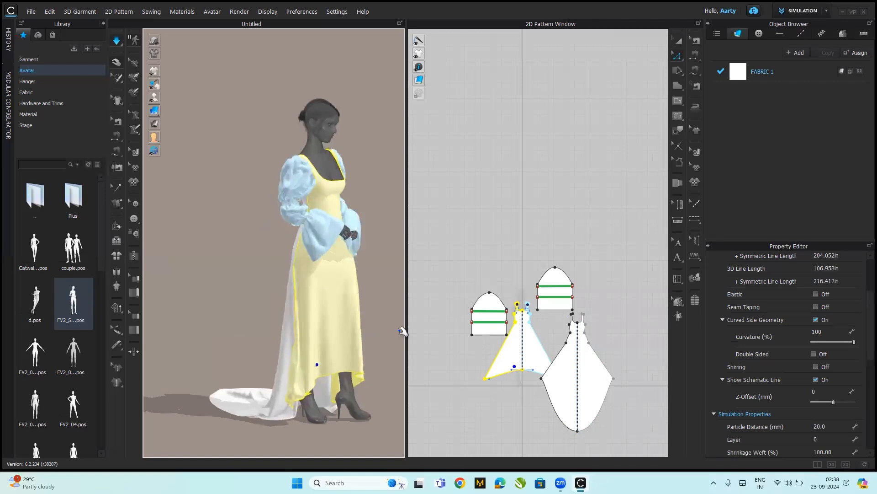
pyautogui.moveTo(346, 334); pyautogui.dragTo(363, 337, button='middle')
pyautogui.moveTo(360, 333); pyautogui.dragTo(323, 328, button='right')
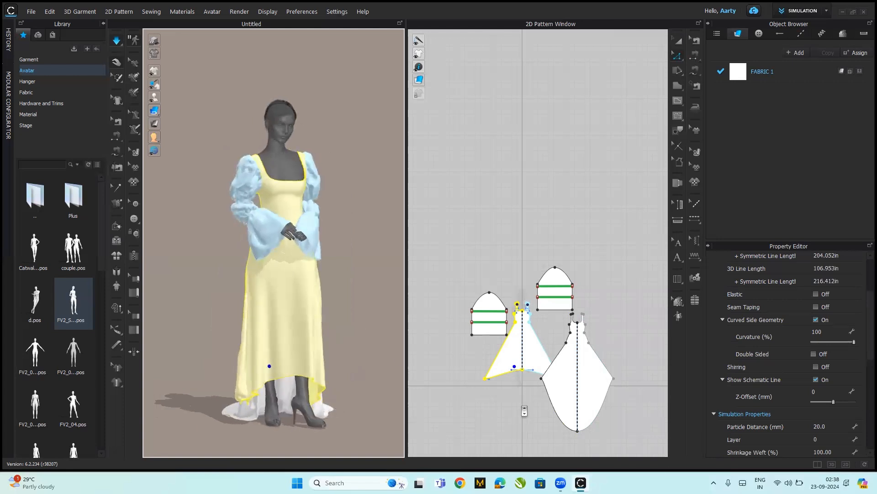
pyautogui.scroll(5, 521, 408)
pyautogui.click(451, 386)
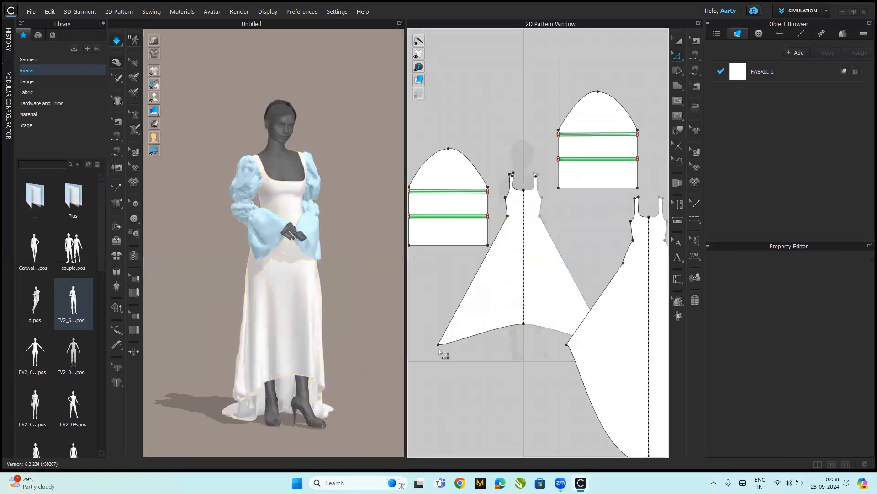
pyautogui.moveTo(438, 345); pyautogui.dragTo(442, 378)
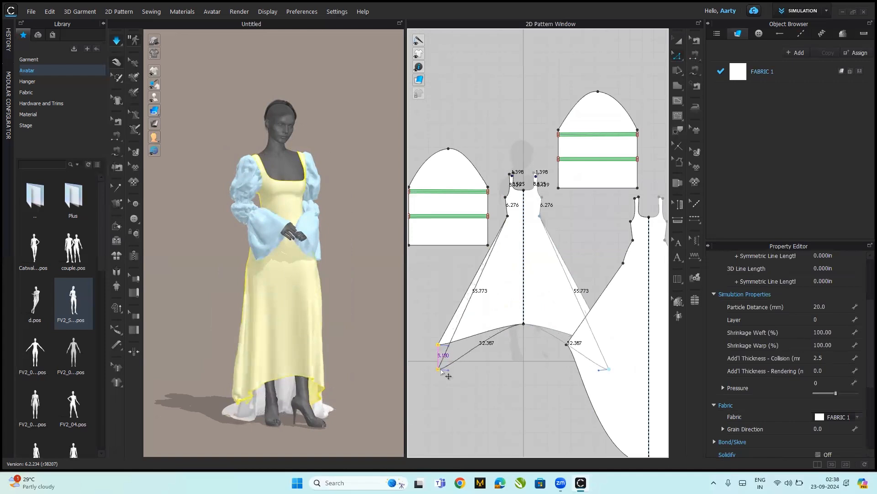
# Lower the dress front's centre hem point to make the hem curve shallower, and simulate the change
pyautogui.click(524, 324)
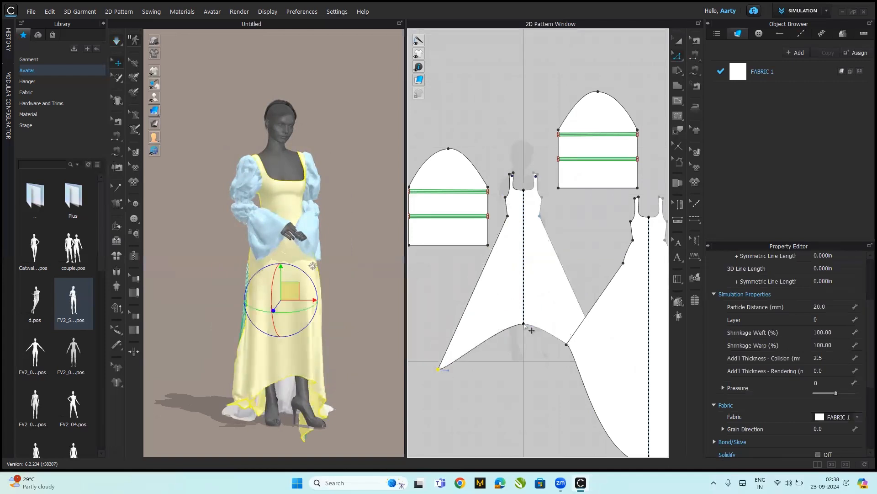
pyautogui.moveTo(524, 340); pyautogui.dragTo(525, 342)
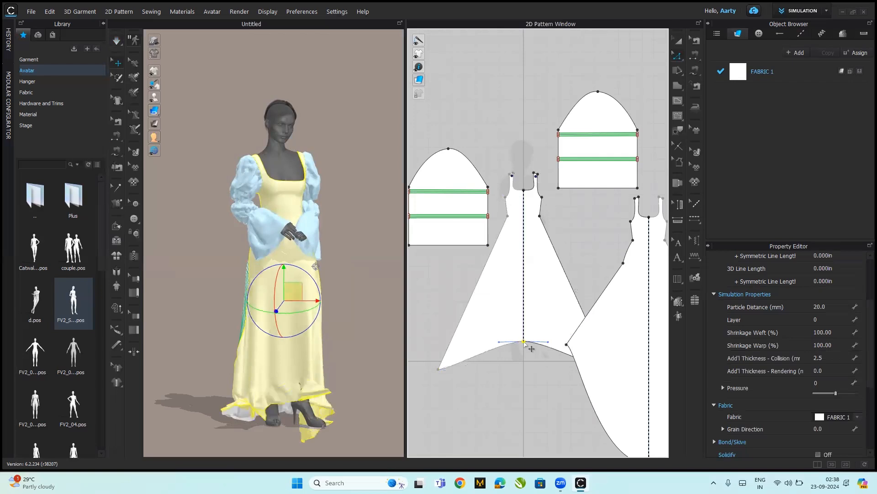
pyautogui.press('space')
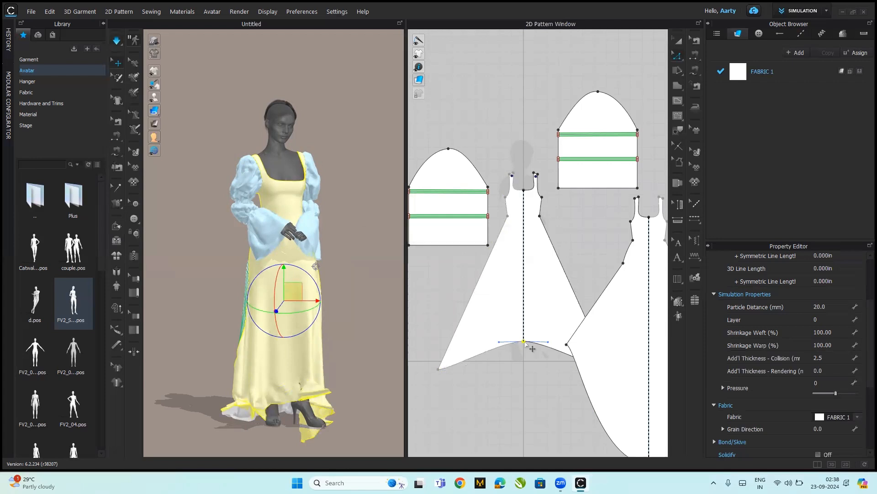
pyautogui.click(378, 356)
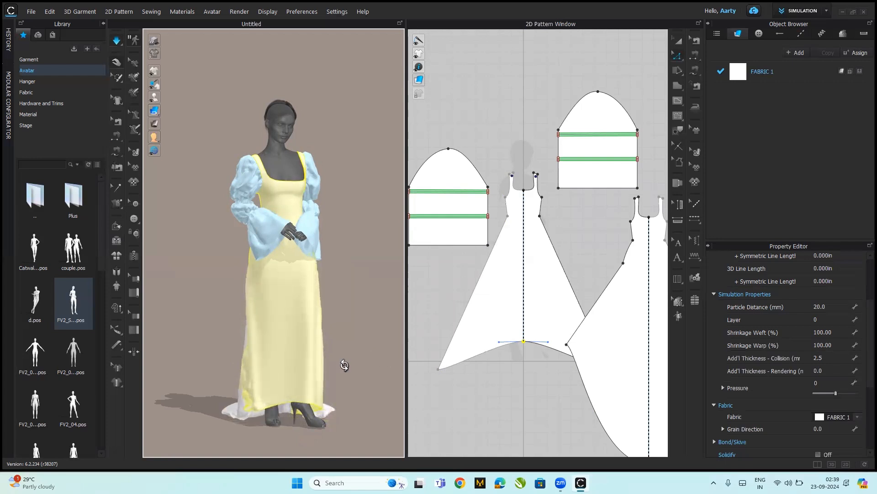
# Adjust the front's side hem on the avatar, and move the dress back's side corners down and outward to lengthen its side seams
pyautogui.moveTo(249, 360); pyautogui.dragTo(268, 404, button='right')
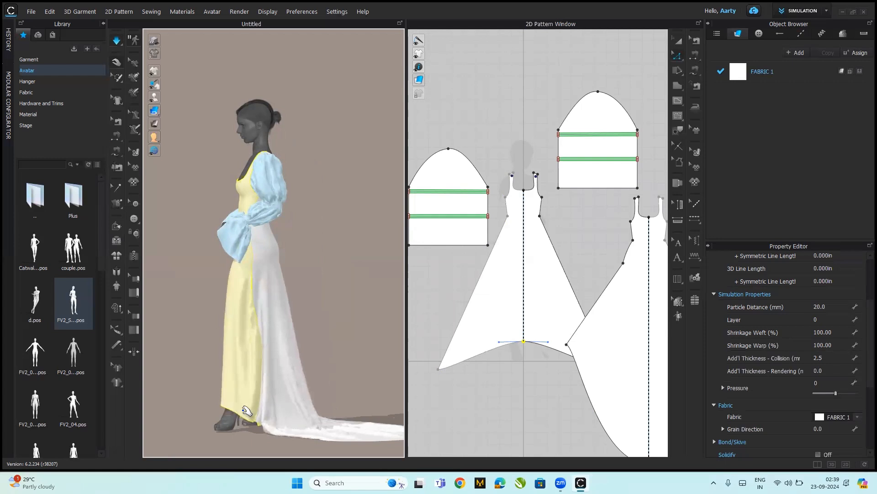
pyautogui.moveTo(242, 409); pyautogui.dragTo(338, 404, button='right')
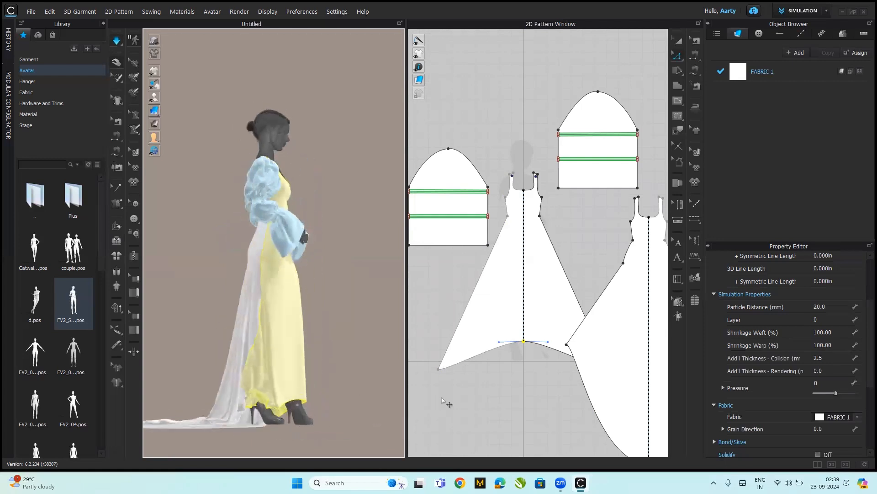
pyautogui.click(288, 412)
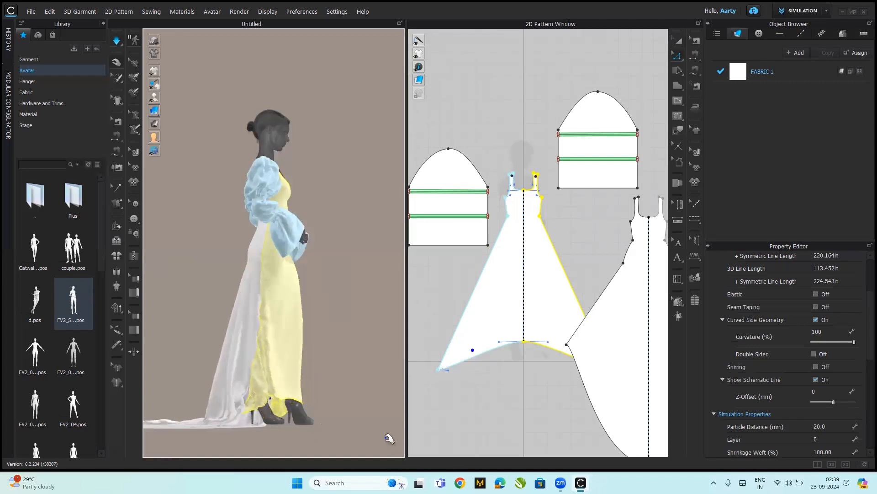
pyautogui.moveTo(574, 351); pyautogui.dragTo(556, 373)
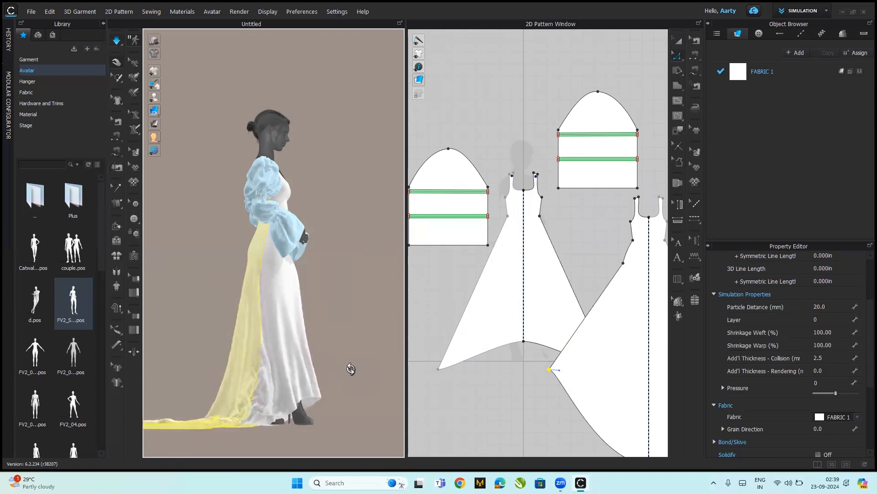
# Pull the back train outward on both sides of the simulating avatar to spread the skirt evenly
pyautogui.moveTo(347, 372); pyautogui.dragTo(286, 366, button='right')
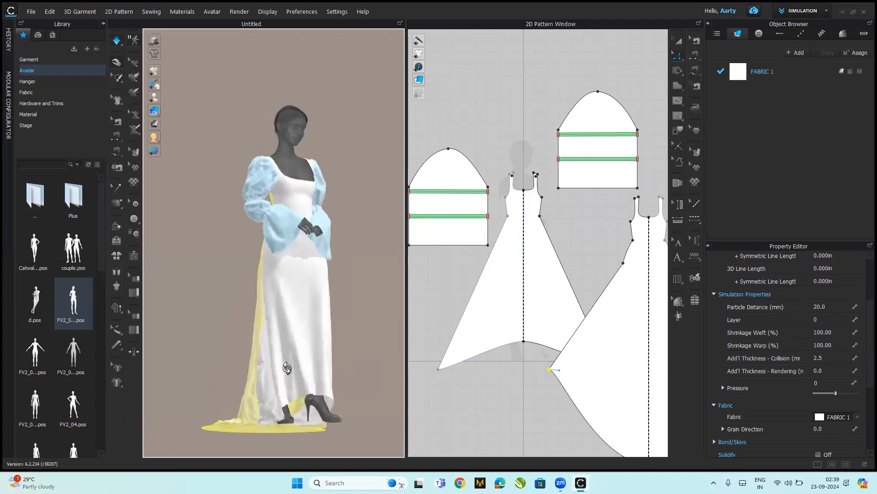
pyautogui.click(223, 405)
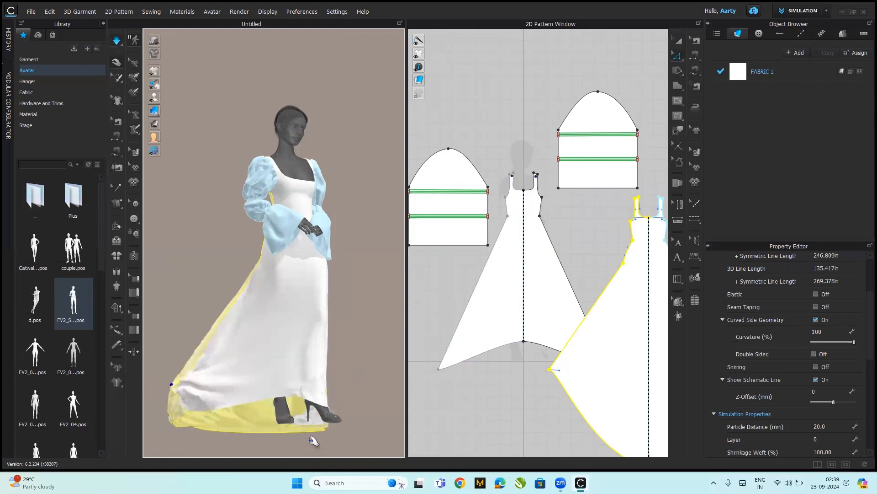
pyautogui.moveTo(280, 456)
pyautogui.mouseDown(button='right')
pyautogui.moveTo(259, 470)
pyautogui.moveTo(281, 451)
pyautogui.mouseUp(button='right')
pyautogui.moveTo(328, 414); pyautogui.dragTo(405, 319)
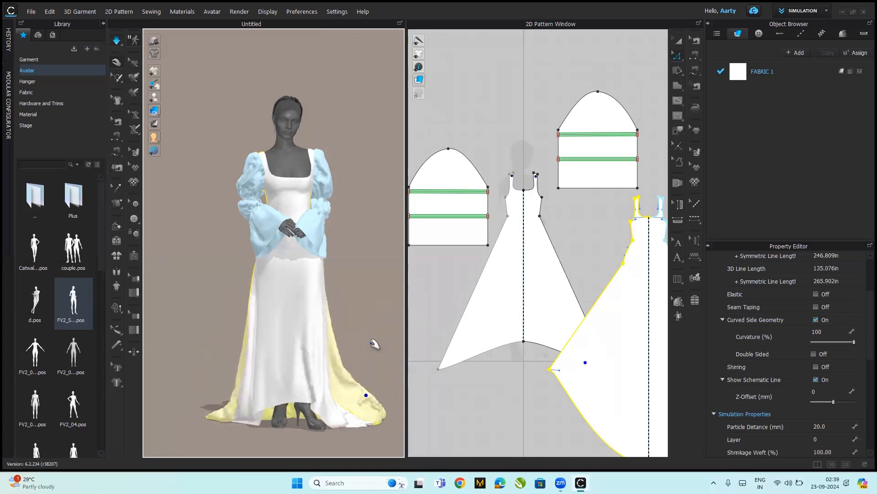
pyautogui.click(382, 377)
pyautogui.moveTo(380, 372)
pyautogui.mouseDown(button='right')
pyautogui.moveTo(283, 373)
pyautogui.moveTo(432, 442)
pyautogui.moveTo(350, 393)
pyautogui.moveTo(383, 387)
pyautogui.mouseUp(button='right')
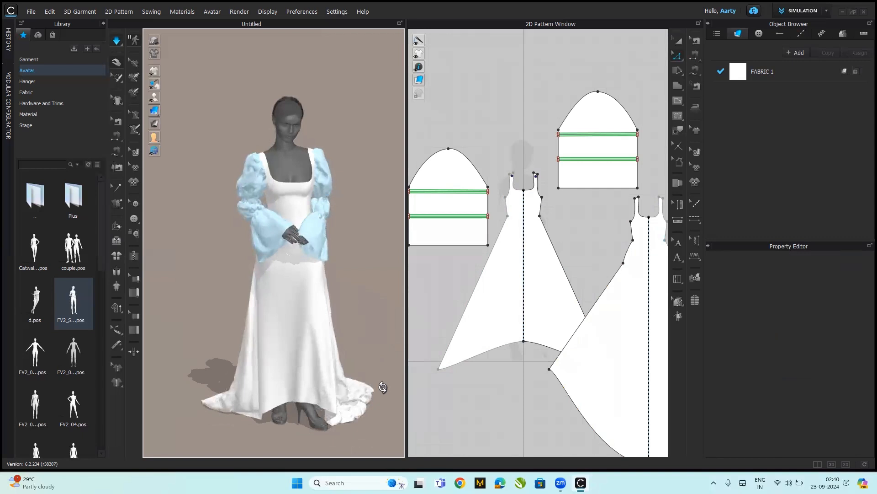
# Set the particle distance of all pattern pieces to 8 mm and simulate the garment
pyautogui.hotkey('ctrl', 'a')
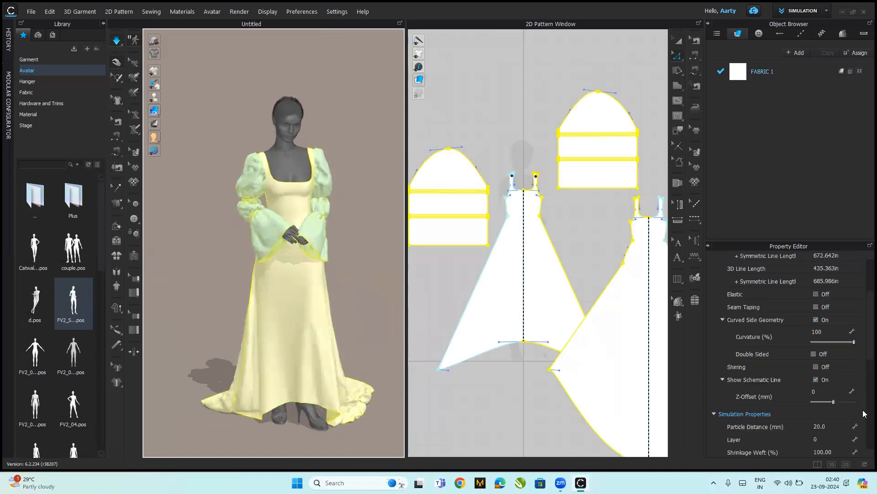
pyautogui.click(841, 427)
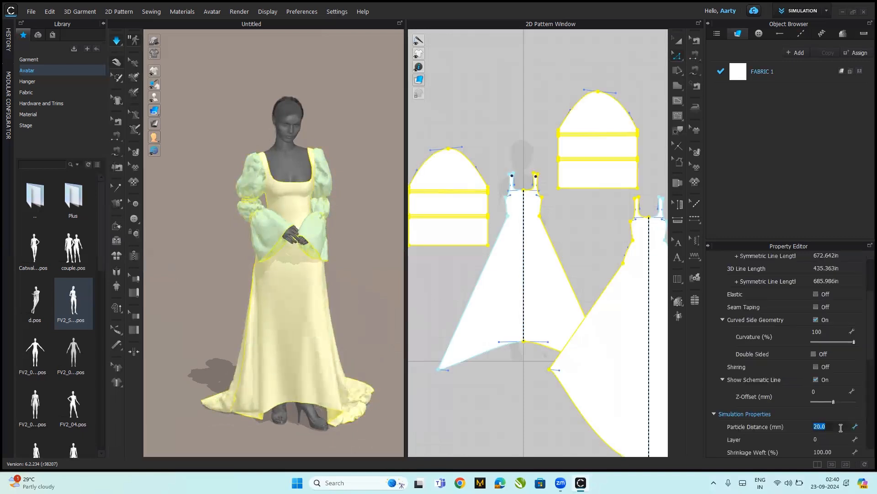
pyautogui.write('8')
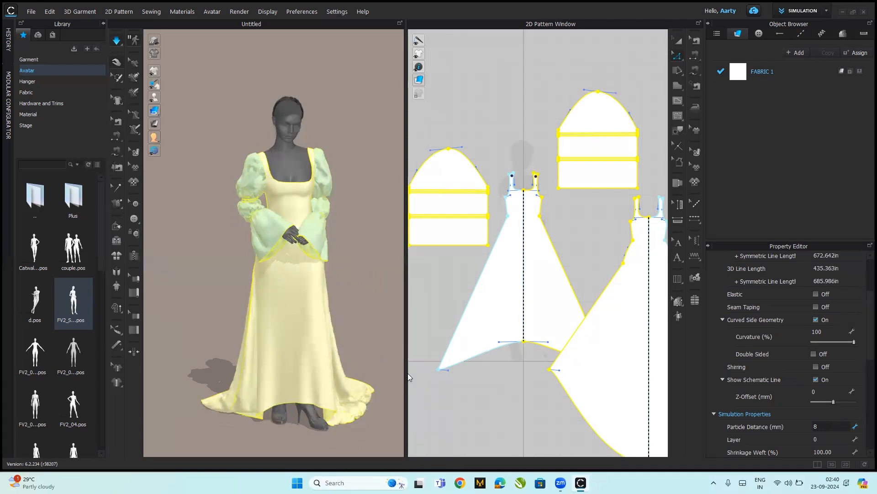
pyautogui.press('Return')
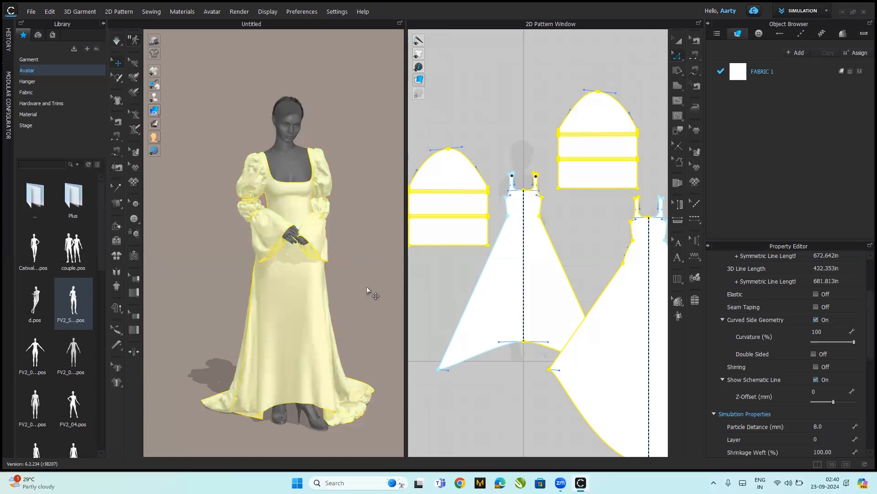
pyautogui.click(366, 286)
pyautogui.press('space')
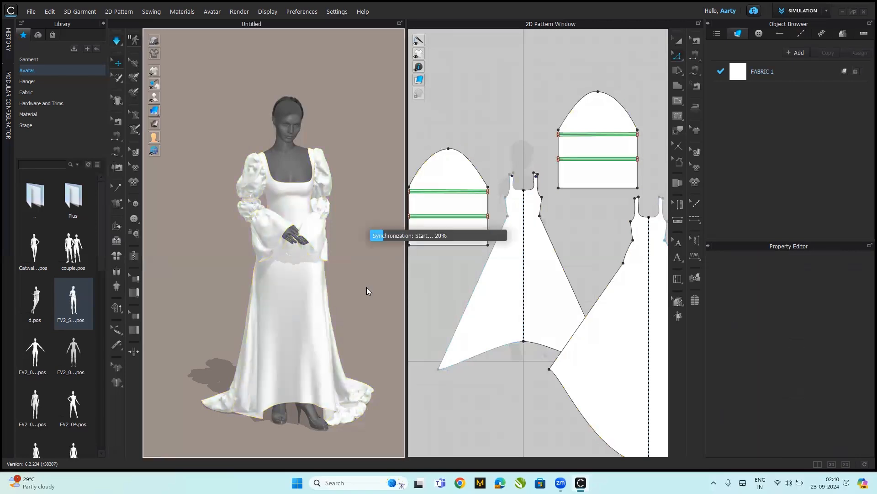